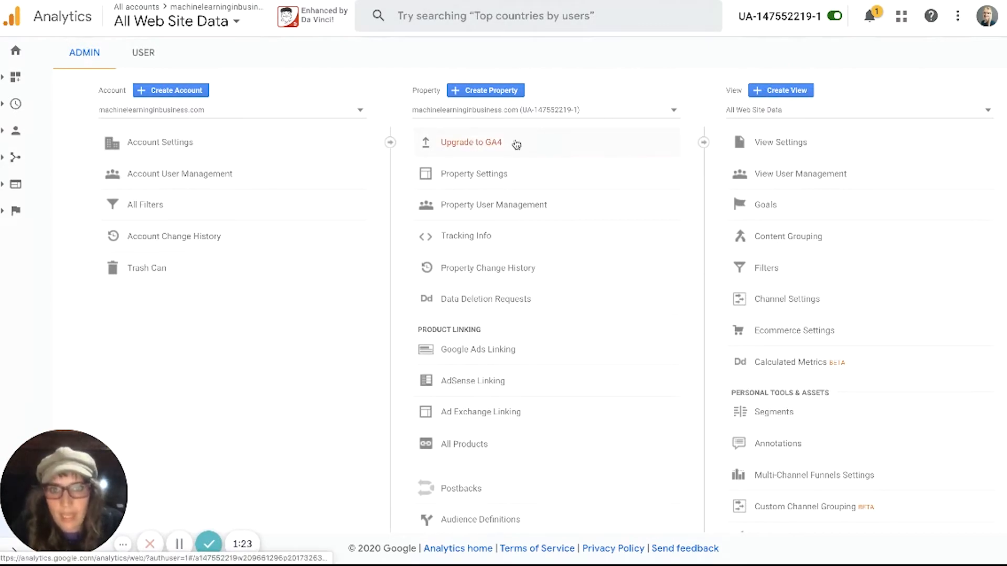
- Open the GA4 upgrade page for the Universal Analytics property and start the wizard for a new Google Analytics 4 property
{"action": "left_click", "coordinate": [482, 144]}
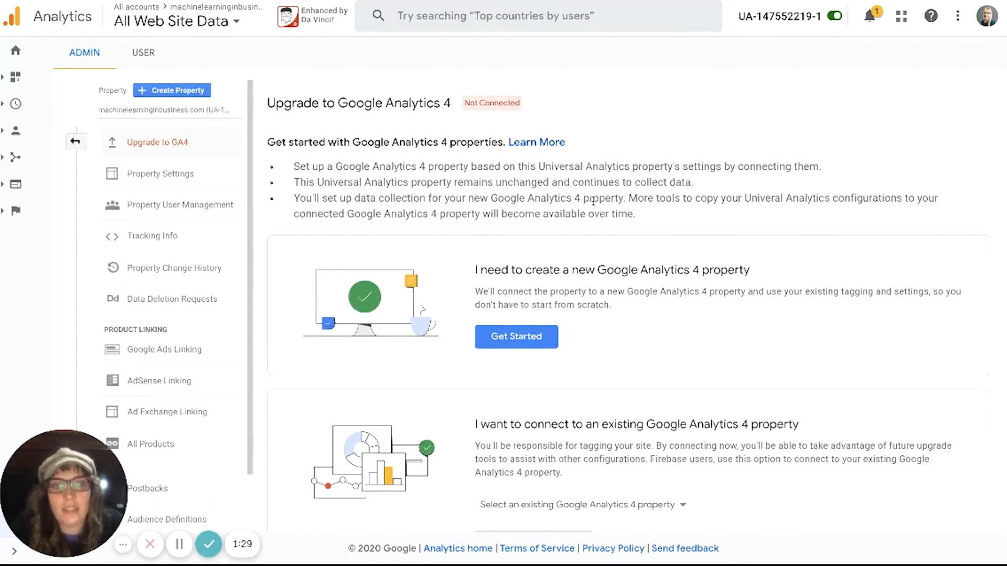
{"action": "scroll", "coordinate": [593, 201], "scroll_direction": "down", "scroll_amount": 3}
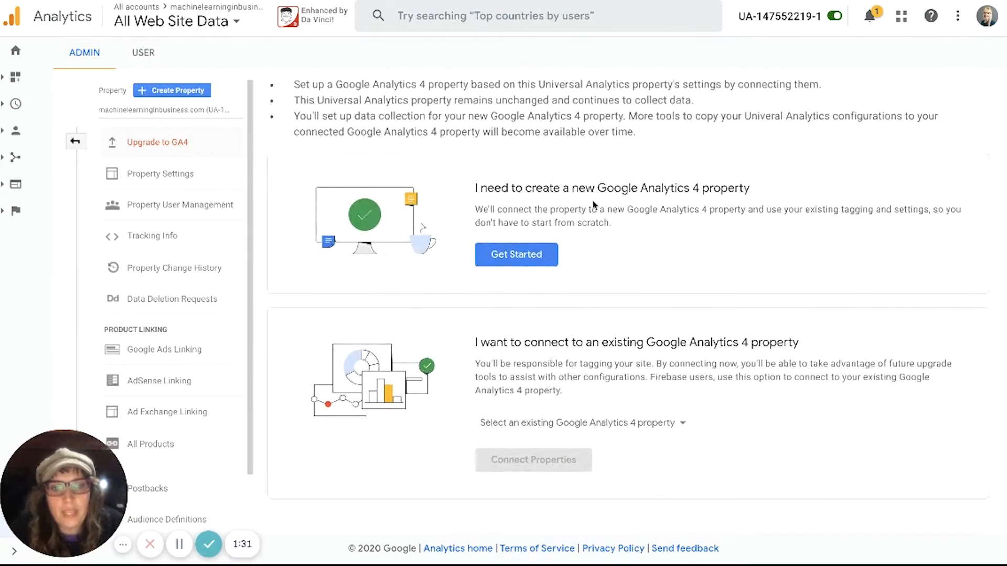
{"action": "left_click_drag", "start_coordinate": [475, 342], "coordinate": [799, 345]}
{"action": "left_click", "coordinate": [693, 390]}
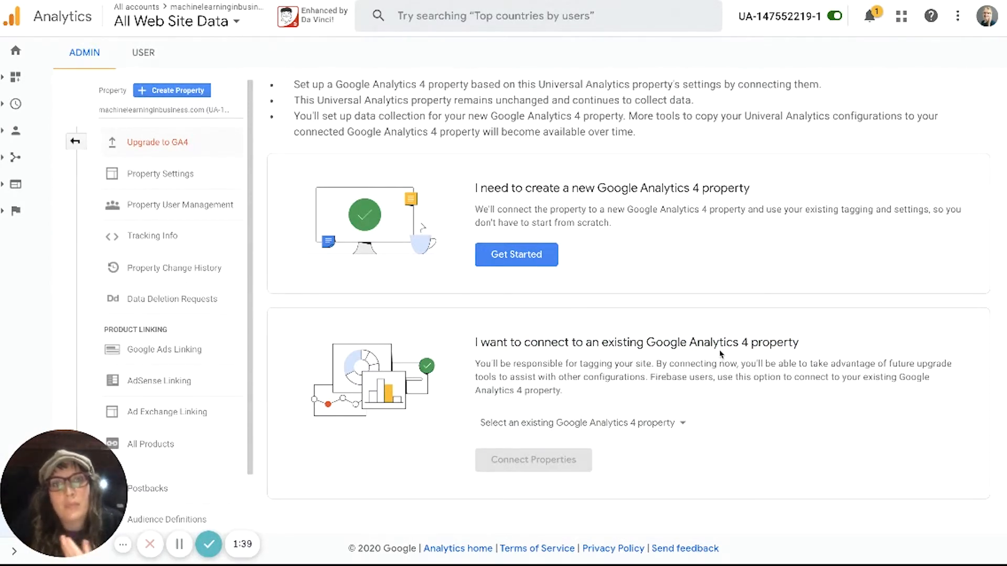
{"action": "left_click", "coordinate": [669, 430]}
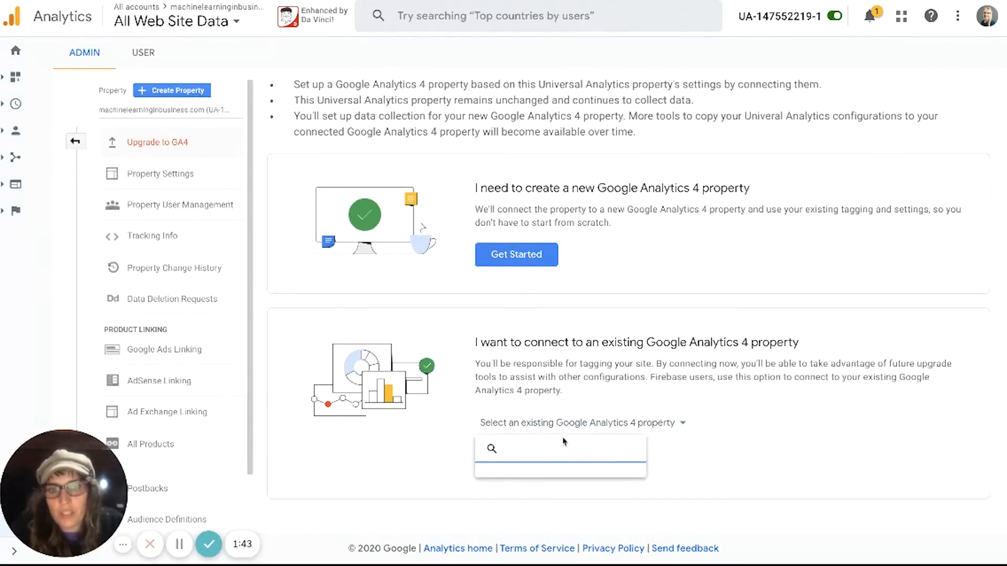
{"action": "left_click", "coordinate": [698, 461]}
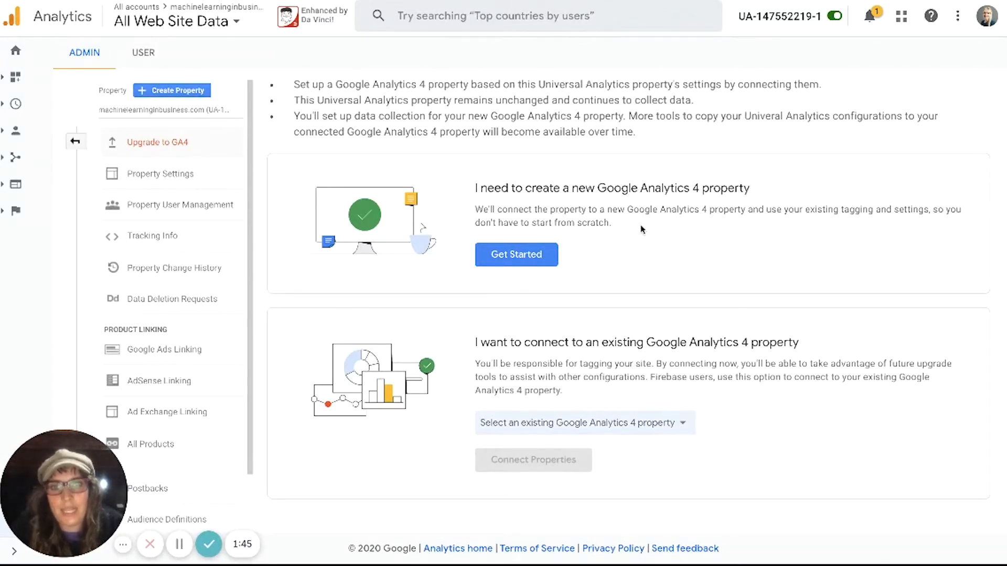
{"action": "left_click_drag", "start_coordinate": [477, 184], "coordinate": [606, 233]}
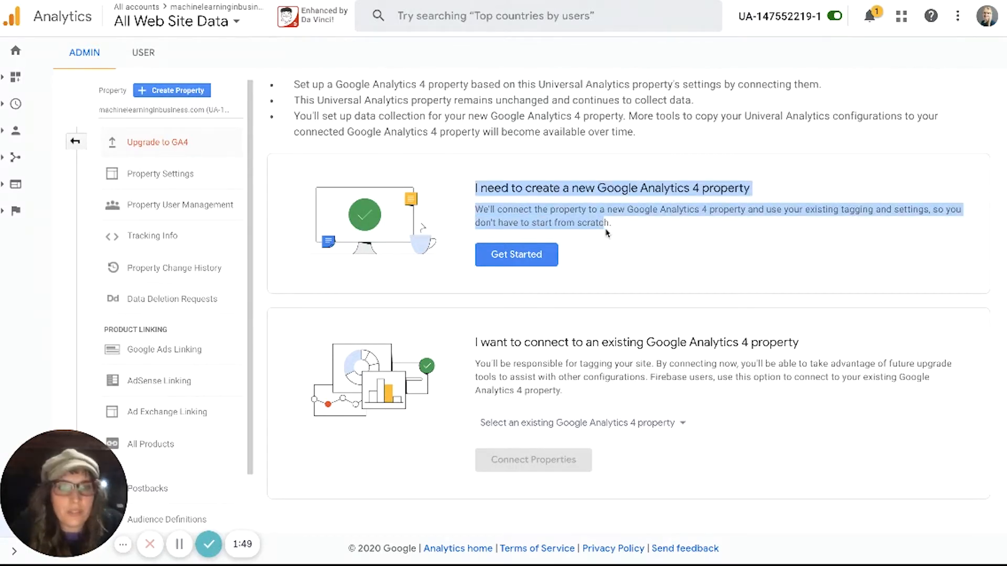
{"action": "left_click", "coordinate": [540, 255]}
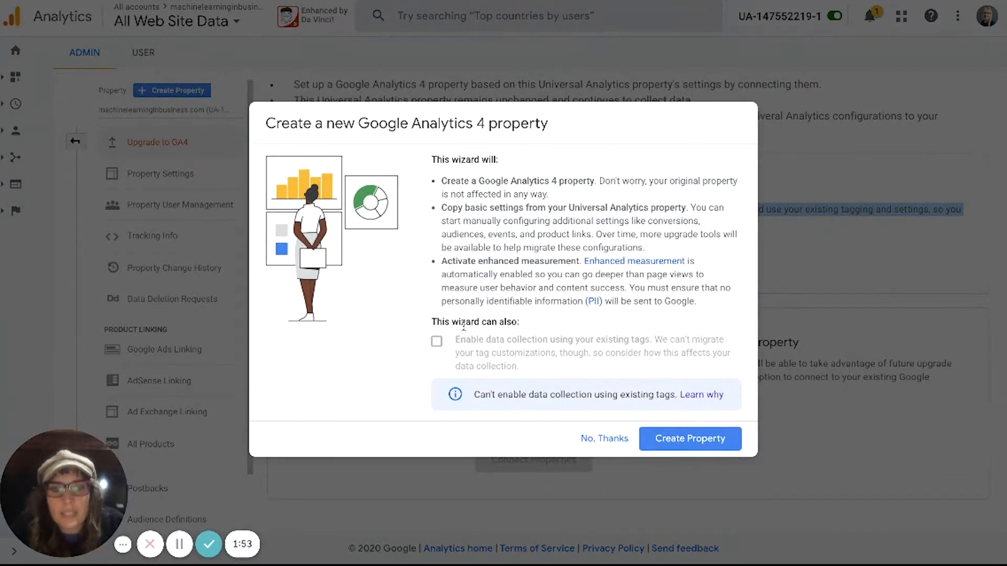
- Read what the property creation wizard will do, including its option to enable data collection using existing tags
{"action": "left_click_drag", "start_coordinate": [432, 160], "coordinate": [502, 317]}
{"action": "left_click", "coordinate": [503, 318]}
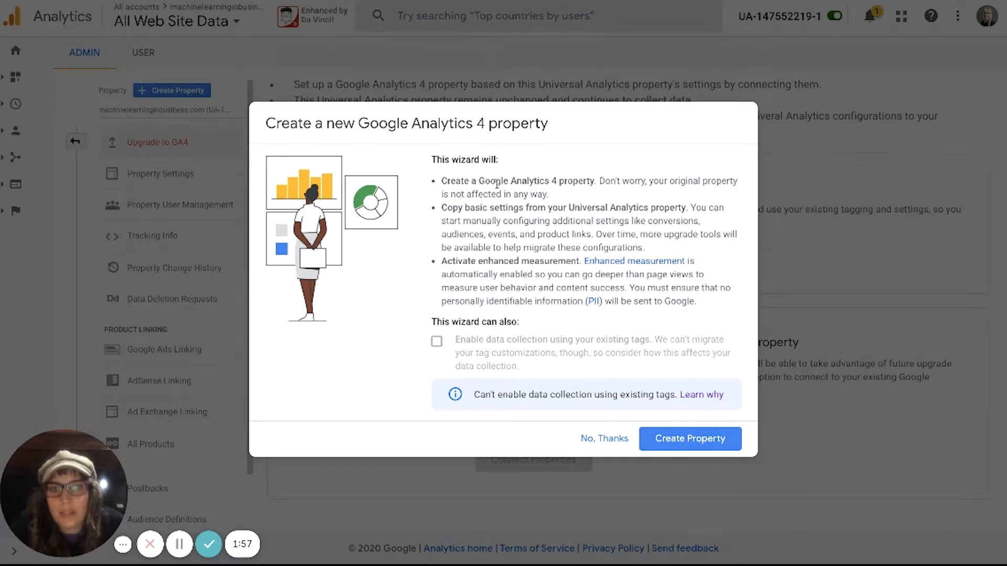
{"action": "left_click_drag", "start_coordinate": [440, 182], "coordinate": [586, 183]}
{"action": "left_click", "coordinate": [549, 182]}
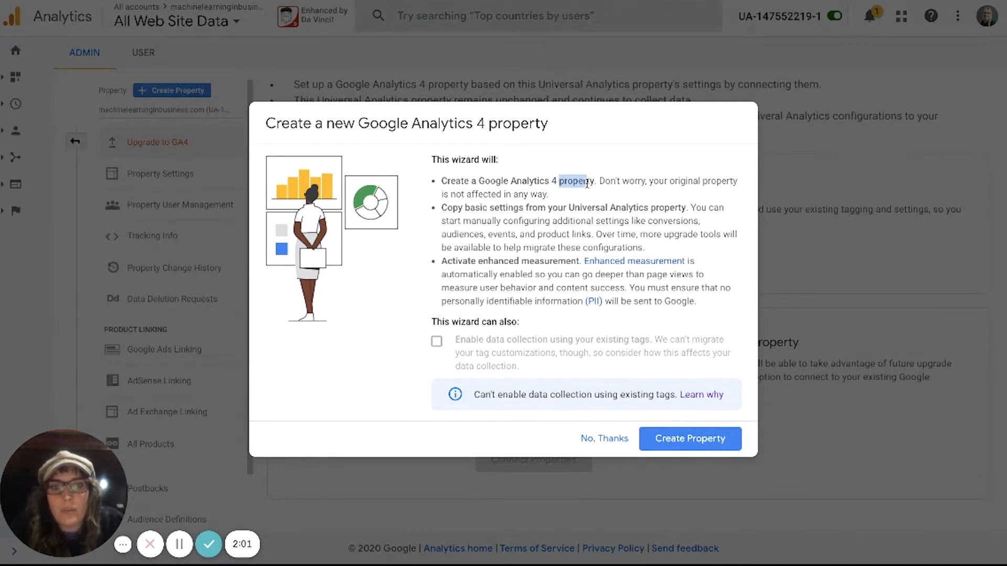
{"action": "left_click_drag", "start_coordinate": [441, 208], "coordinate": [670, 212]}
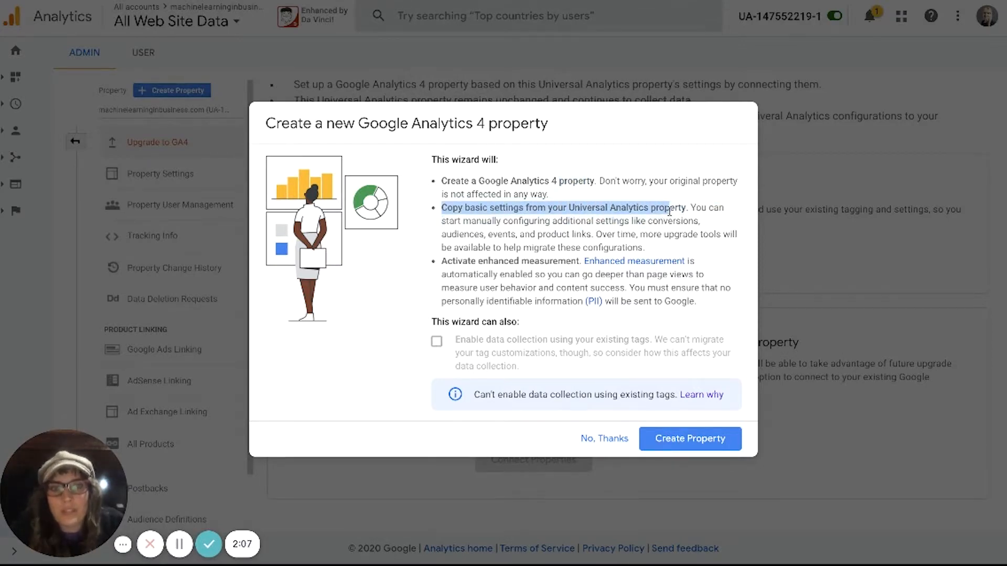
{"action": "left_click", "coordinate": [669, 211]}
{"action": "left_click_drag", "start_coordinate": [440, 260], "coordinate": [548, 262]}
{"action": "left_click", "coordinate": [533, 270]}
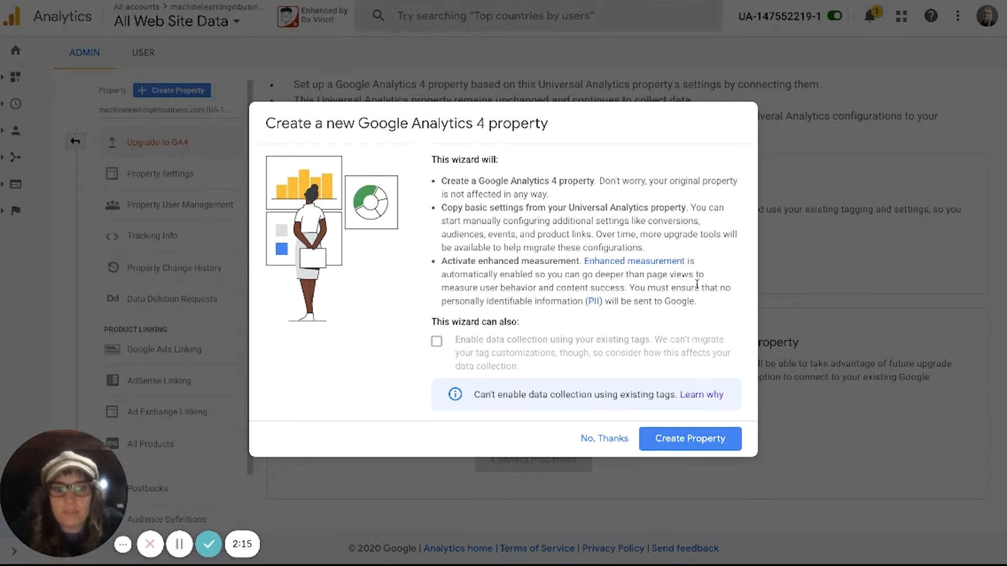
{"action": "left_click_drag", "start_coordinate": [429, 322], "coordinate": [527, 369]}
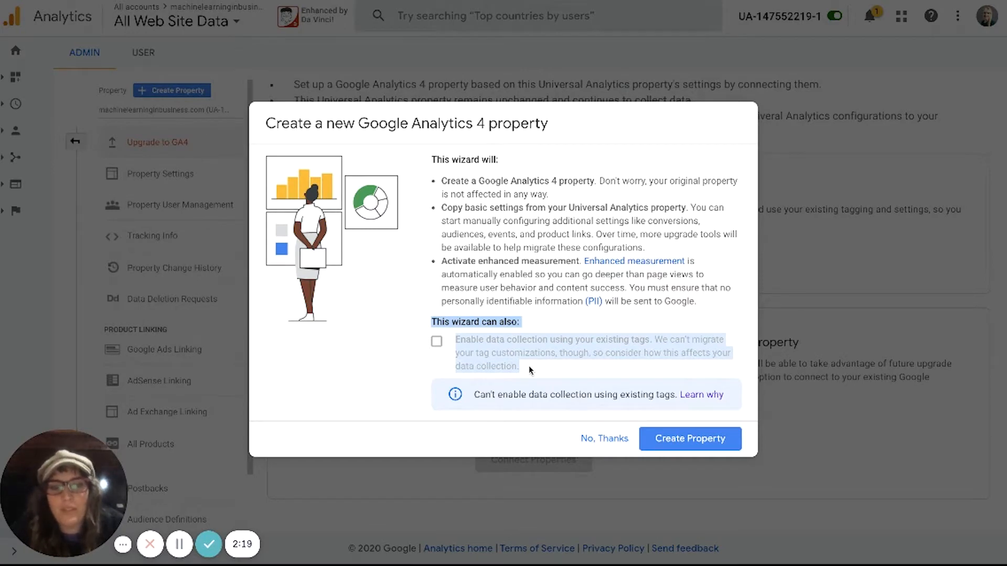
{"action": "left_click", "coordinate": [536, 363]}
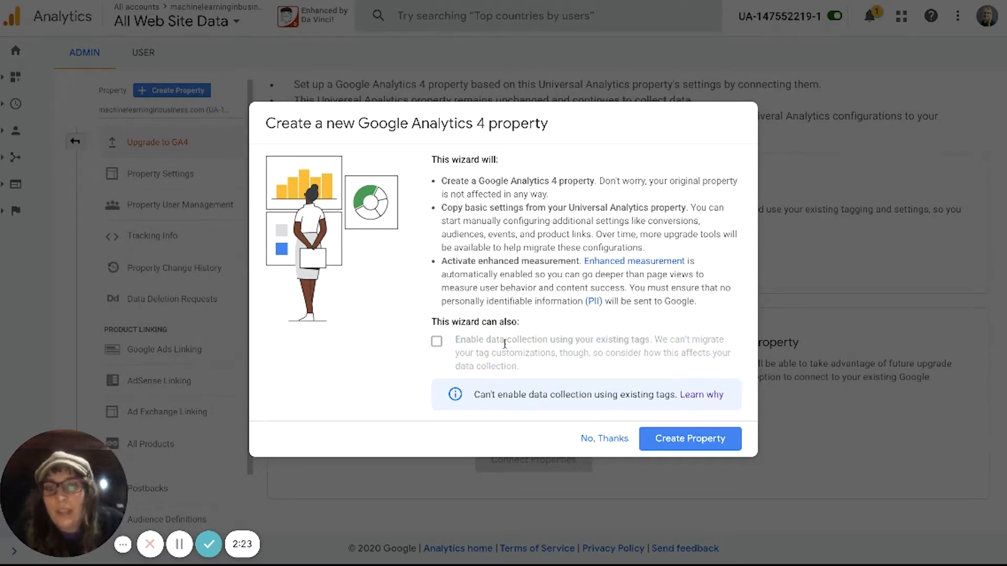
{"action": "left_click_drag", "start_coordinate": [650, 341], "coordinate": [617, 341]}
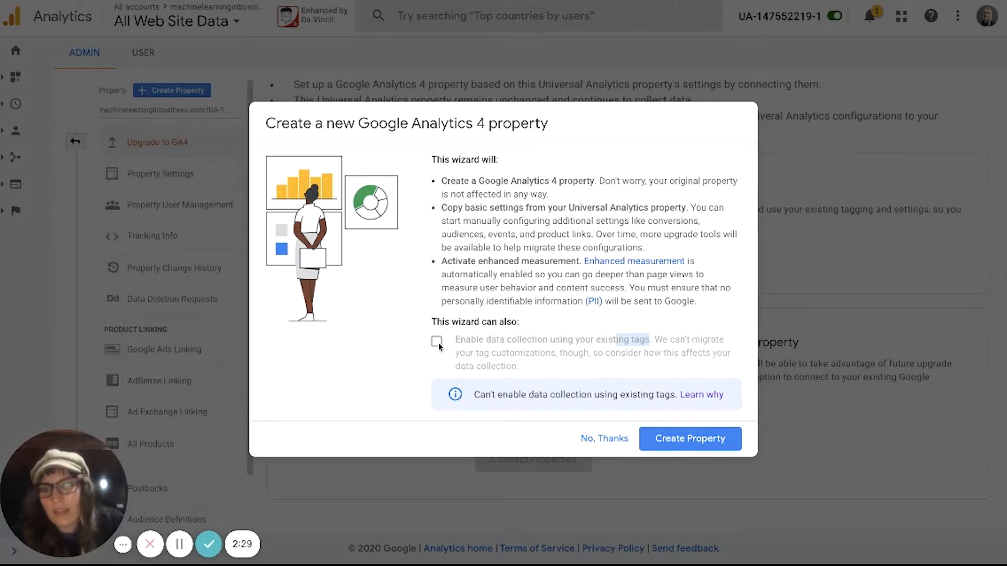
{"action": "left_click", "coordinate": [489, 341]}
{"action": "left_click_drag", "start_coordinate": [455, 341], "coordinate": [522, 370]}
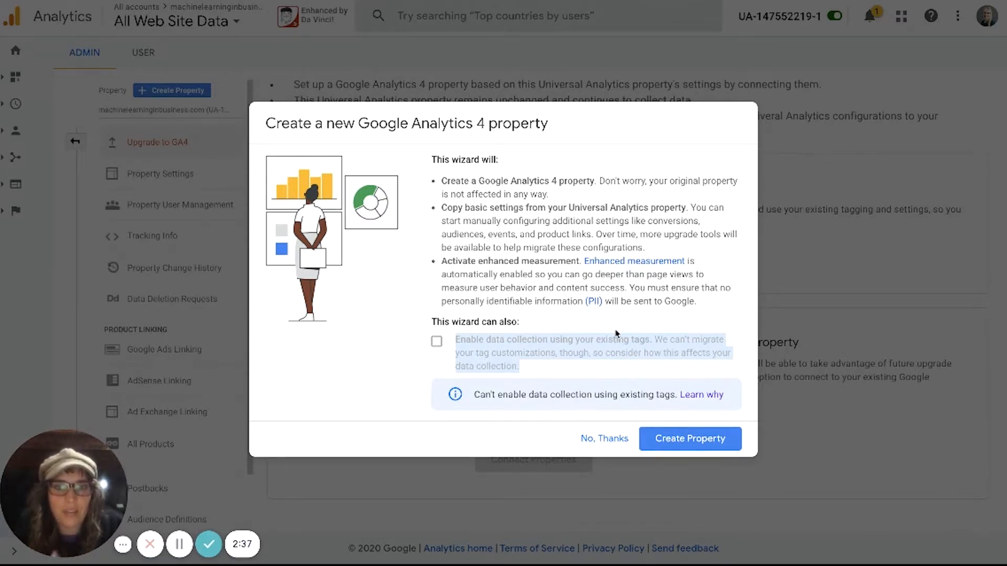
- Create the Google Analytics 4 property and allow the blocked popup once
{"action": "left_click", "coordinate": [682, 440]}
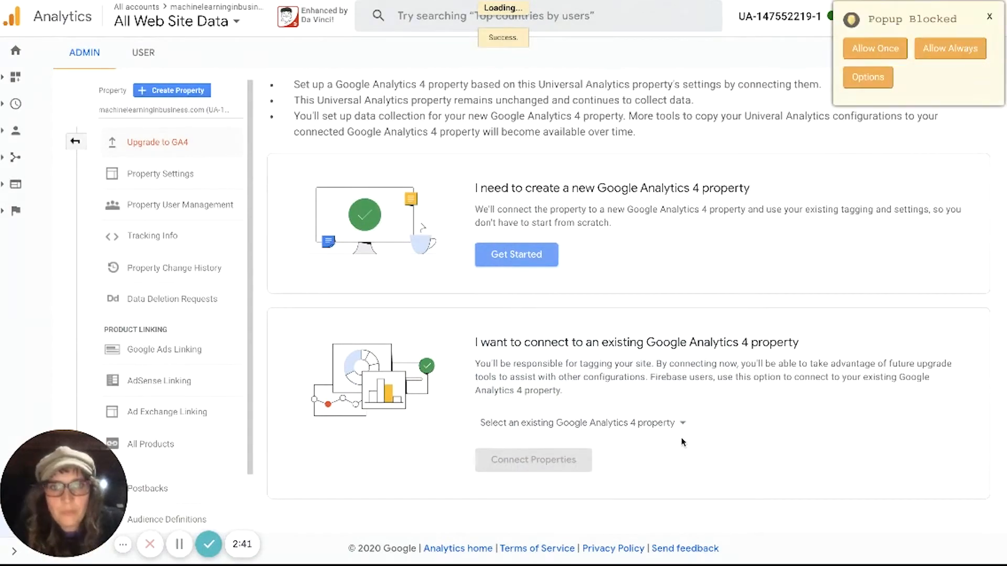
{"action": "left_click", "coordinate": [886, 53]}
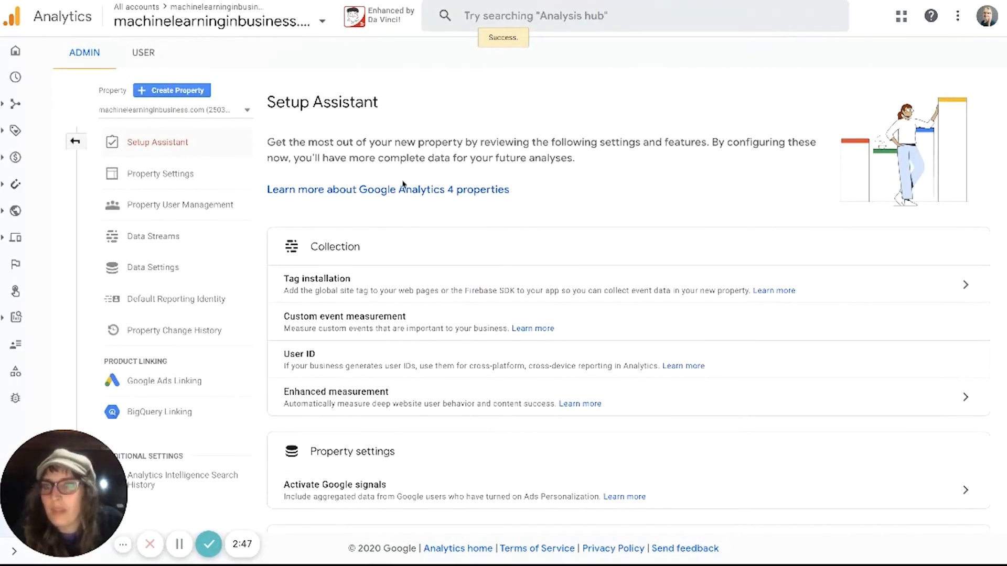
- Look through the new property's Setup Assistant, from the Collection section down to User management
{"action": "scroll", "coordinate": [452, 193], "scroll_direction": "down", "scroll_amount": 1}
{"action": "scroll", "coordinate": [452, 193], "scroll_direction": "up", "scroll_amount": 1}
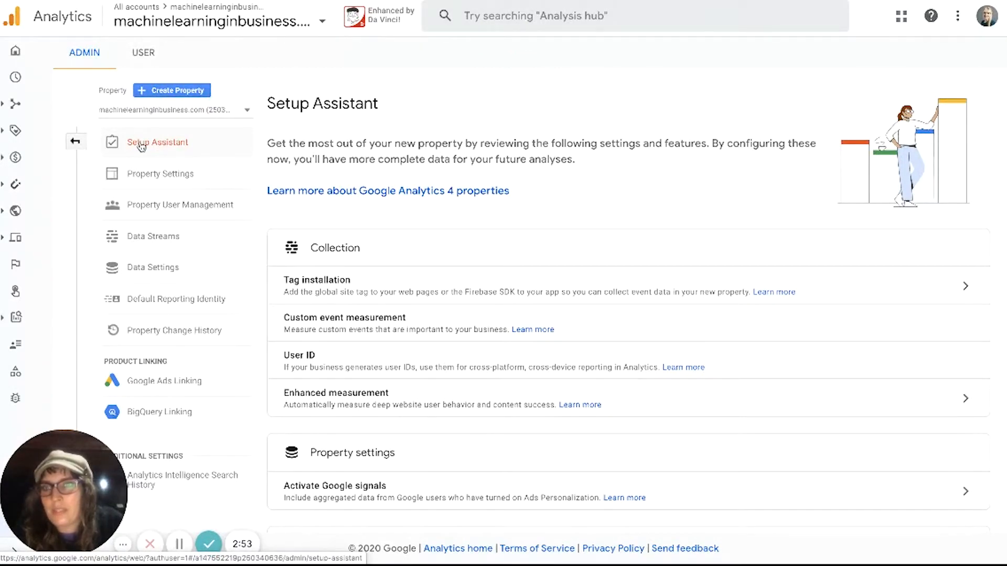
{"action": "scroll", "coordinate": [523, 141], "scroll_direction": "down", "scroll_amount": 4}
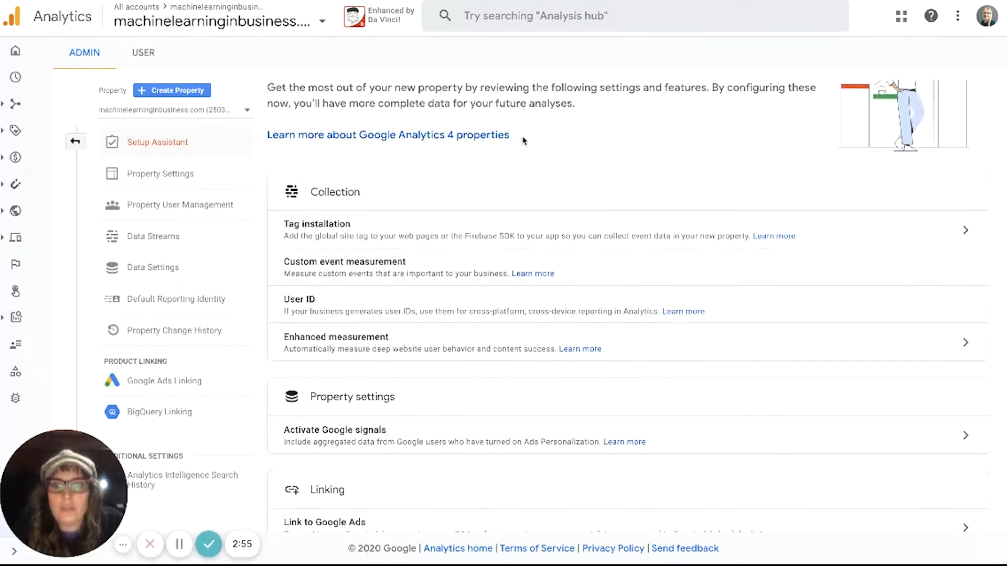
{"action": "scroll", "coordinate": [523, 140], "scroll_direction": "down", "scroll_amount": 5}
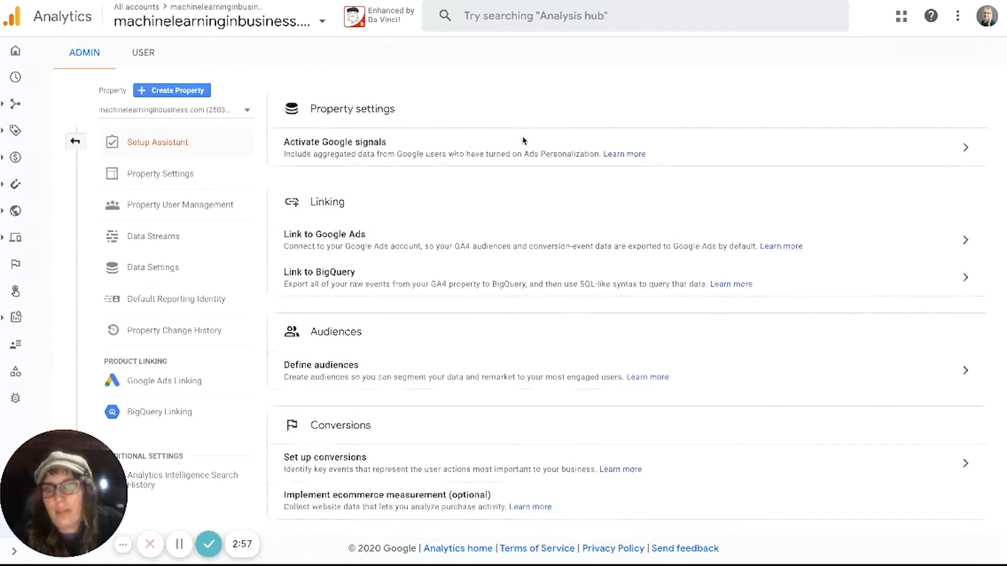
{"action": "scroll", "coordinate": [507, 374], "scroll_direction": "down", "scroll_amount": 4}
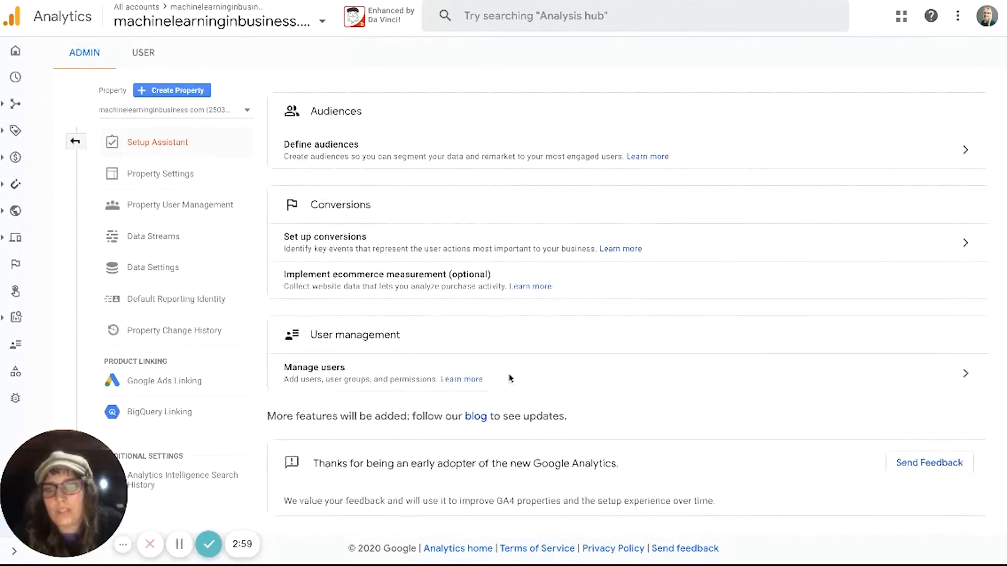
{"action": "scroll", "coordinate": [511, 379], "scroll_direction": "up", "scroll_amount": 10}
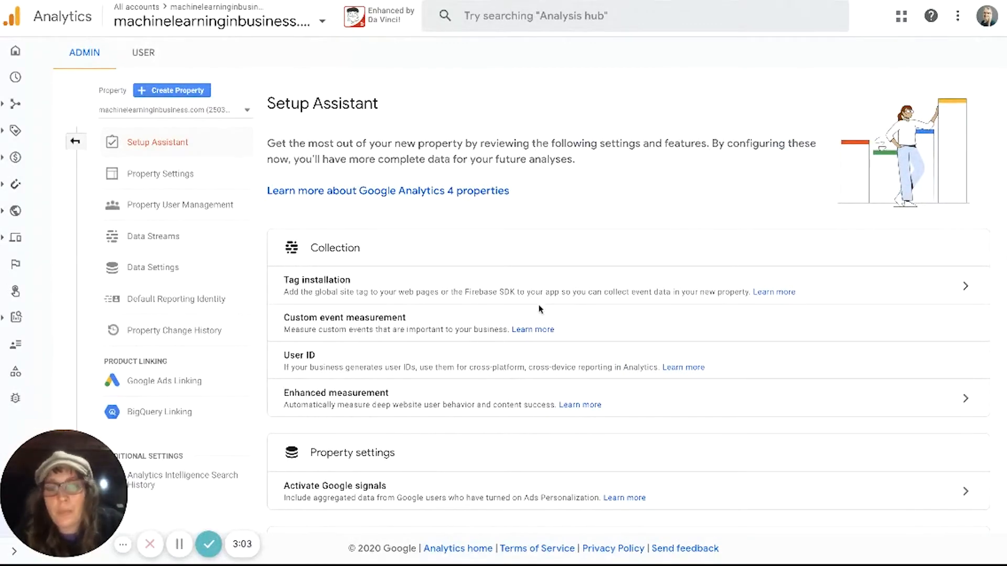
{"action": "scroll", "coordinate": [539, 309], "scroll_direction": "down", "scroll_amount": 10}
{"action": "scroll", "coordinate": [538, 309], "scroll_direction": "up", "scroll_amount": 1}
{"action": "scroll", "coordinate": [539, 308], "scroll_direction": "up", "scroll_amount": 10}
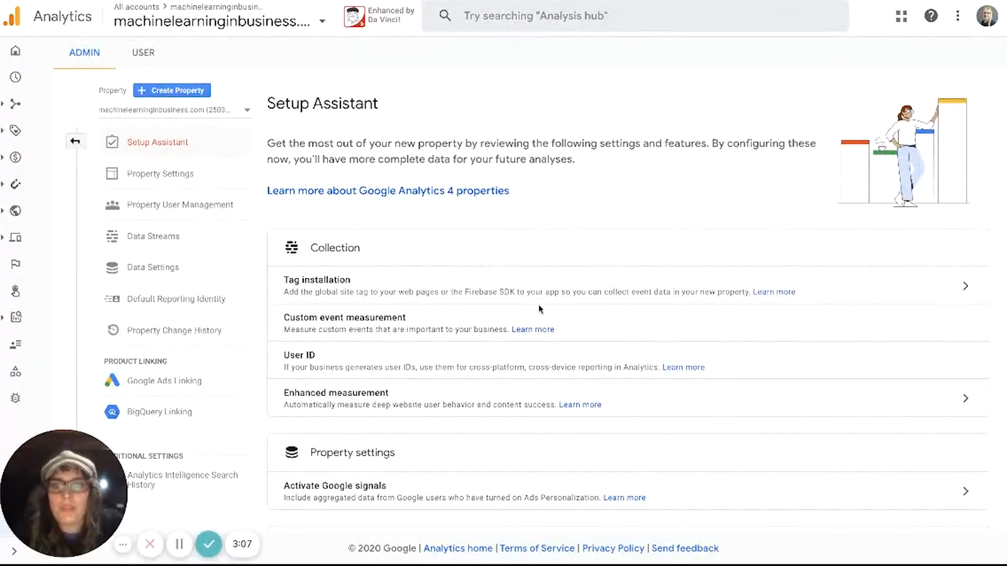
- Go to the tag installation's data streams and list only the web streams
{"action": "left_click", "coordinate": [956, 292]}
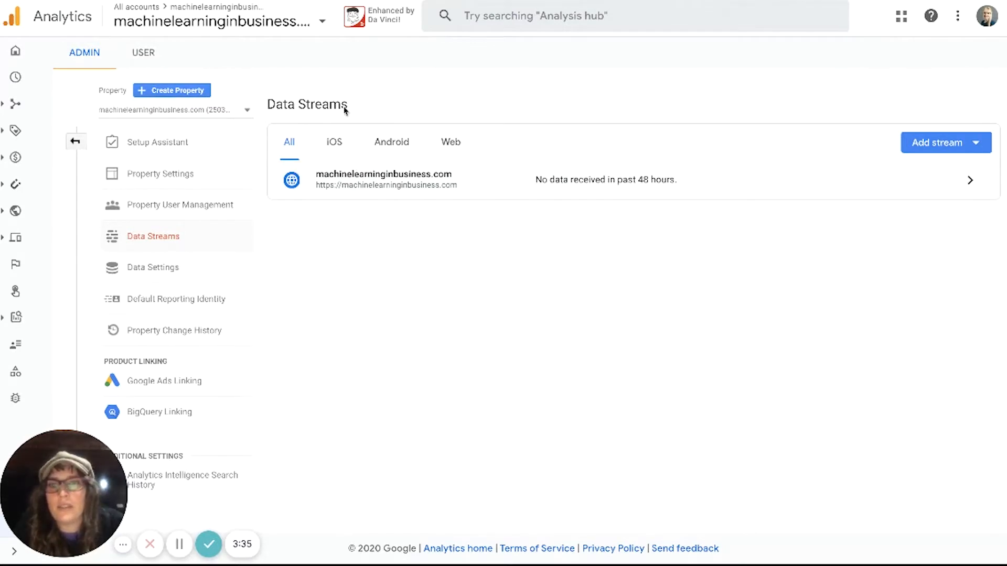
{"action": "left_click", "coordinate": [451, 145]}
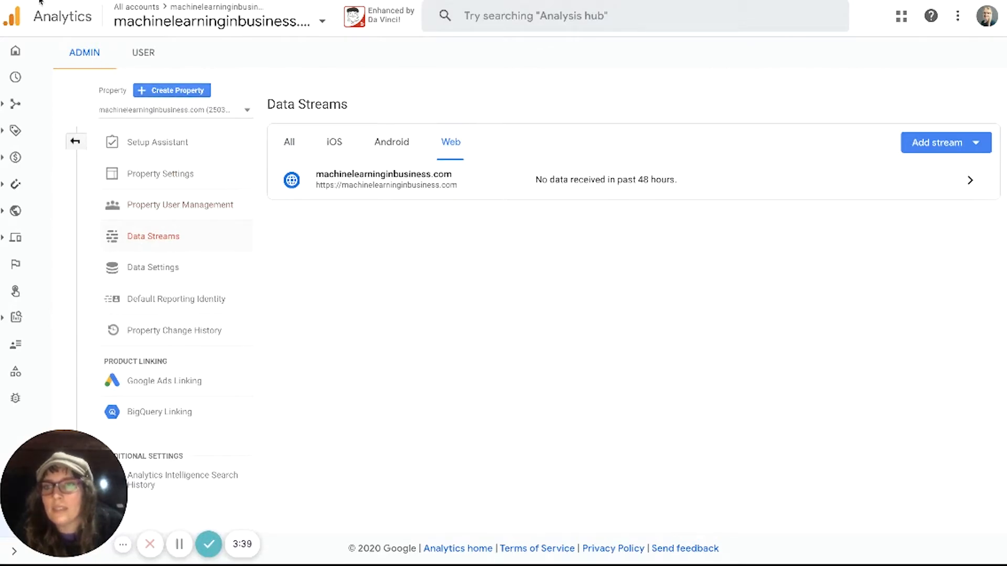
- Return to the Setup Assistant and examine its collection, property, linking, audience and conversion options
{"action": "left_click", "coordinate": [157, 142]}
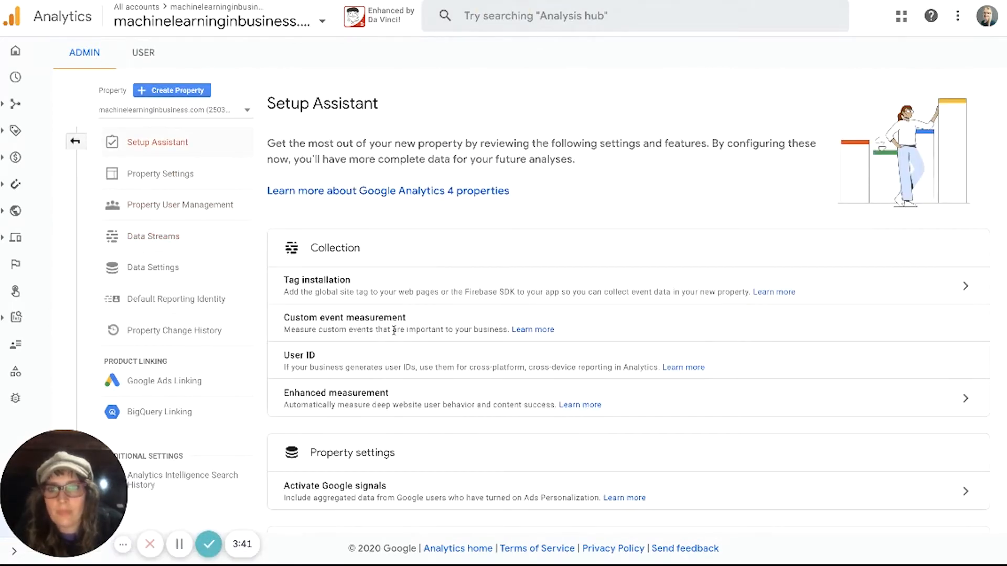
{"action": "scroll", "coordinate": [397, 345], "scroll_direction": "down", "scroll_amount": 1}
{"action": "scroll", "coordinate": [403, 342], "scroll_direction": "down", "scroll_amount": 1}
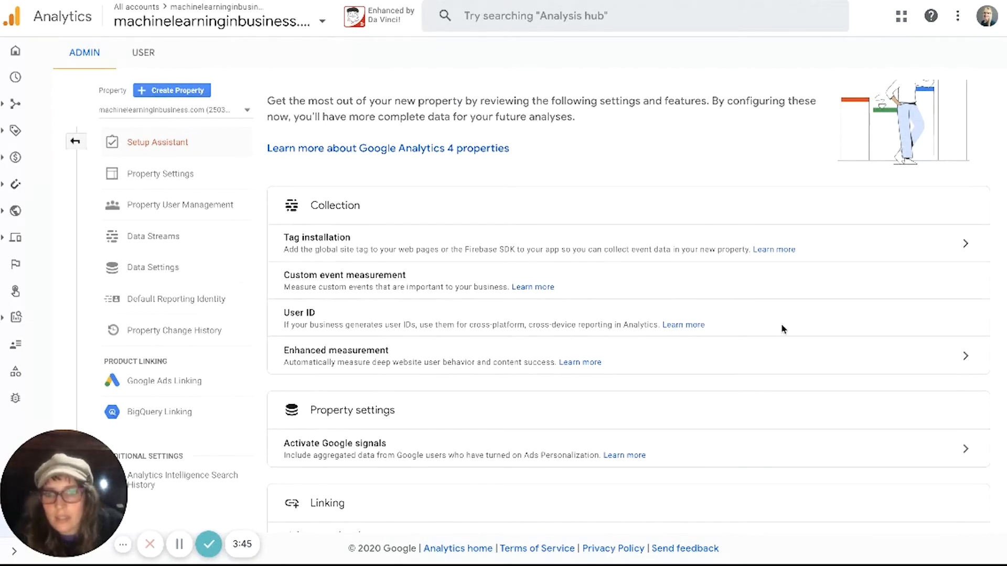
{"action": "scroll", "coordinate": [782, 329], "scroll_direction": "down", "scroll_amount": 3}
{"action": "scroll", "coordinate": [535, 272], "scroll_direction": "up", "scroll_amount": 2}
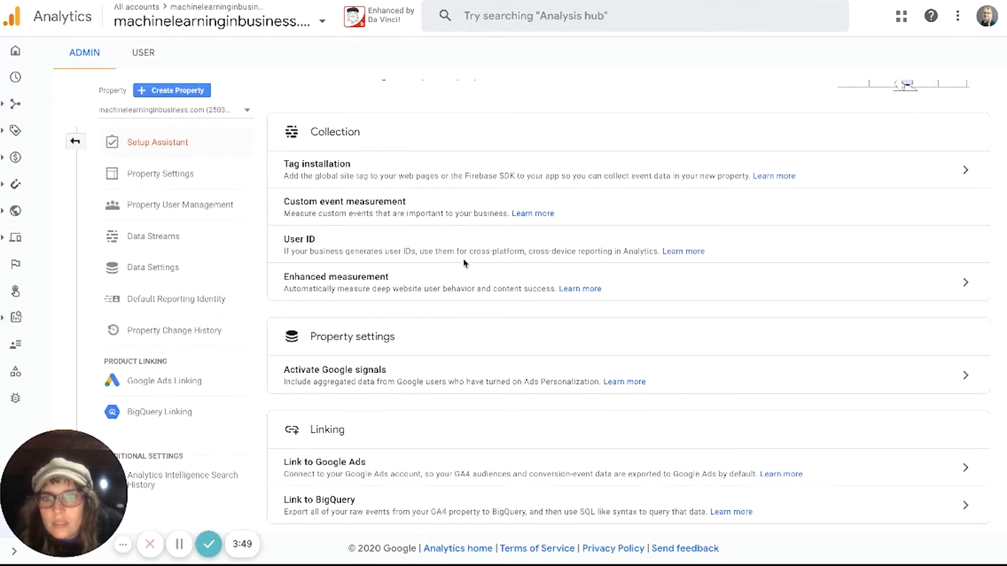
{"action": "scroll", "coordinate": [758, 265], "scroll_direction": "down", "scroll_amount": 1}
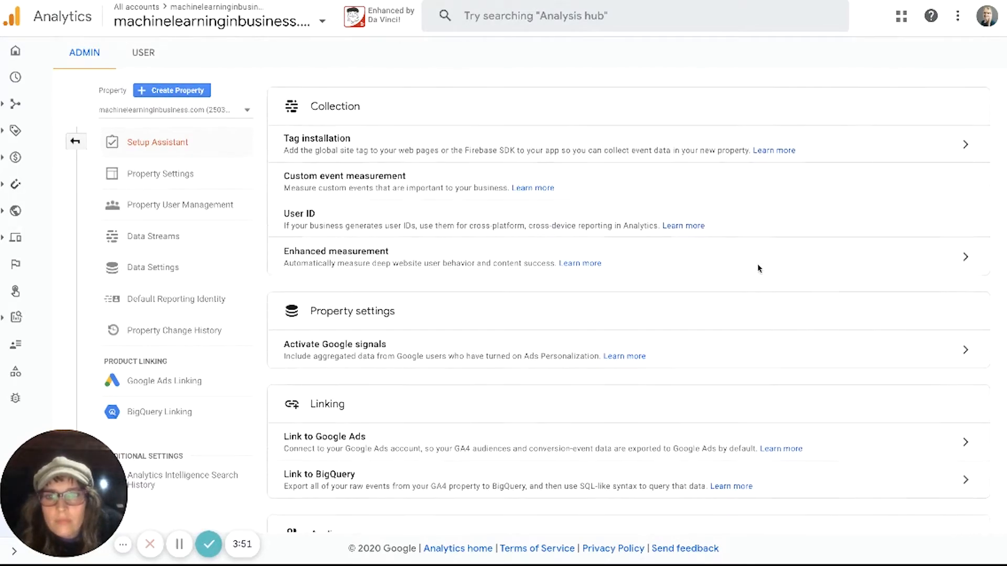
{"action": "scroll", "coordinate": [757, 265], "scroll_direction": "down", "scroll_amount": 8}
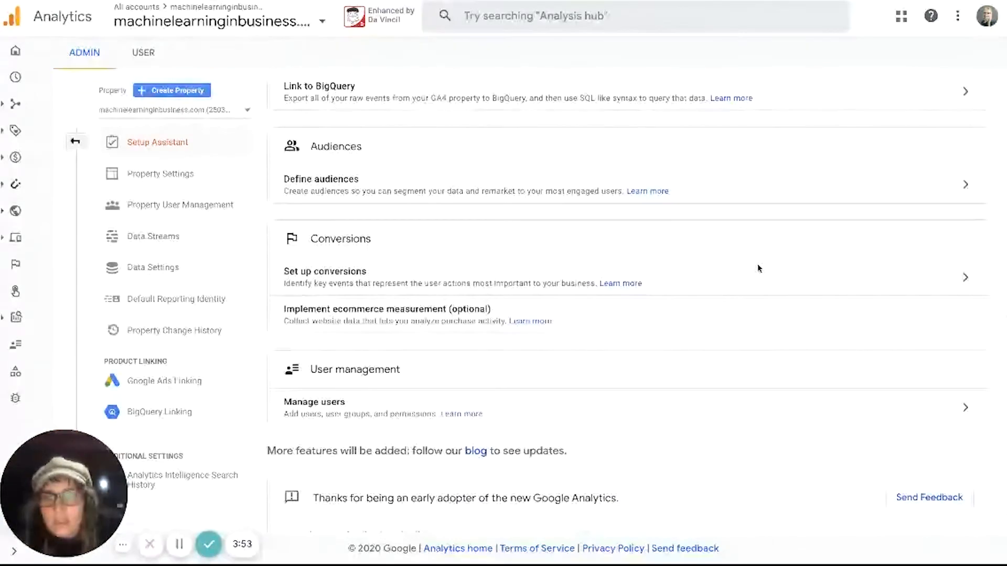
{"action": "scroll", "coordinate": [757, 265], "scroll_direction": "up", "scroll_amount": 7}
{"action": "scroll", "coordinate": [757, 265], "scroll_direction": "up", "scroll_amount": 3}
- Open the web stream details of machinelearninginbusiness.com through the tag installation setup
{"action": "left_click", "coordinate": [964, 284]}
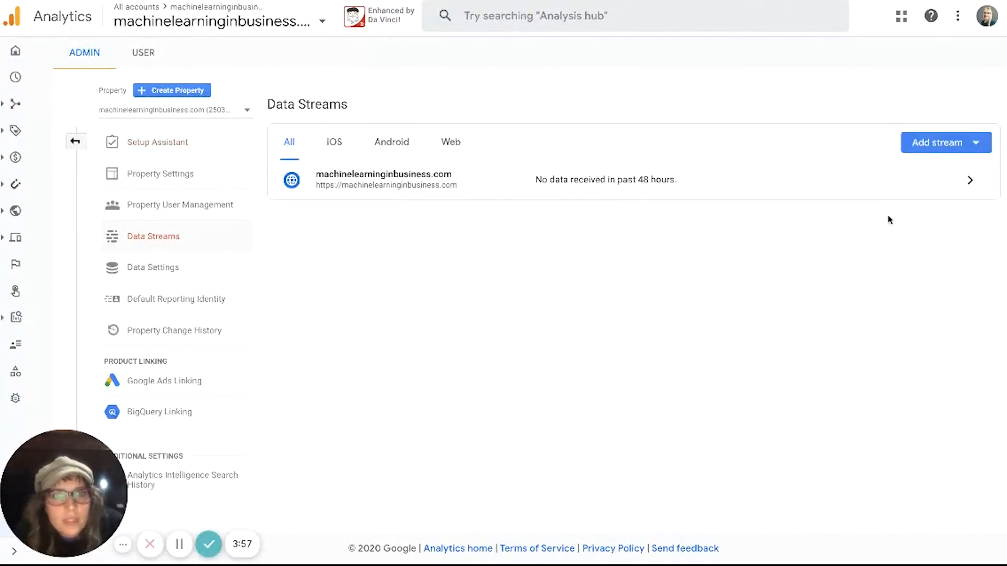
{"action": "left_click", "coordinate": [968, 181]}
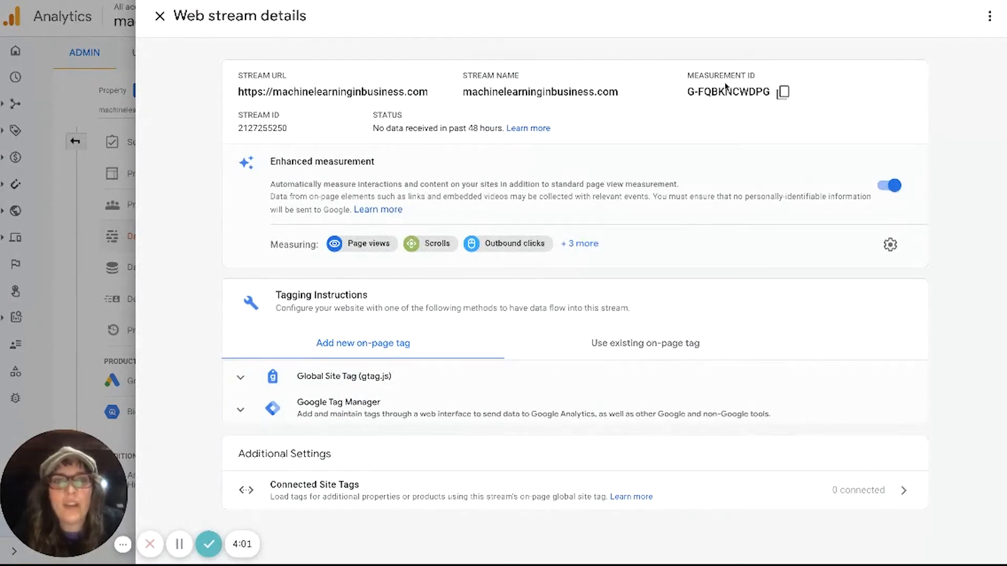
{"action": "left_click_drag", "start_coordinate": [244, 68], "coordinate": [996, 440]}
{"action": "left_click", "coordinate": [972, 327]}
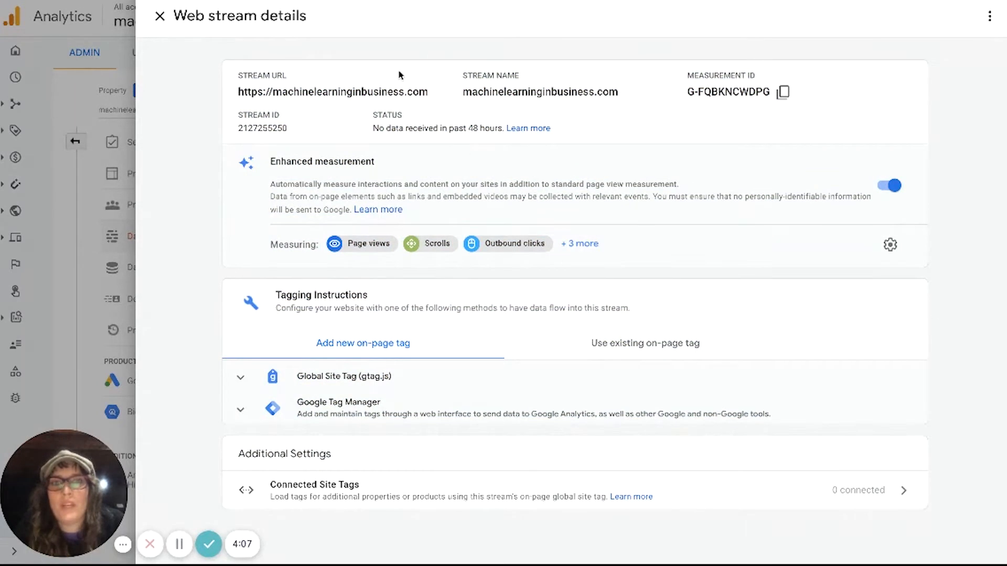
- Copy the measurement ID of the machinelearninginbusiness.com web stream
{"action": "left_click_drag", "start_coordinate": [686, 93], "coordinate": [772, 97]}
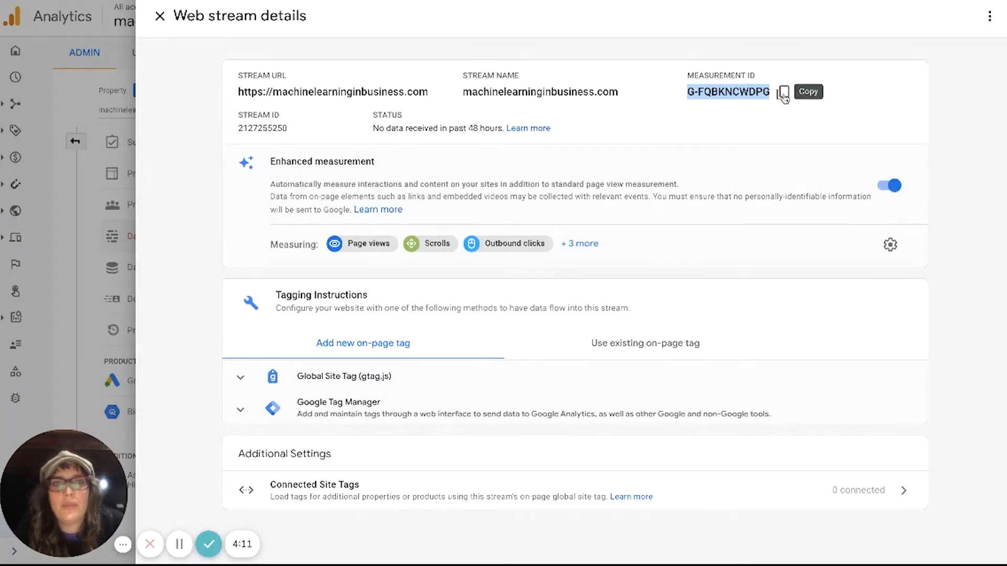
{"action": "left_click", "coordinate": [783, 93]}
{"action": "double_click", "coordinate": [300, 130]}
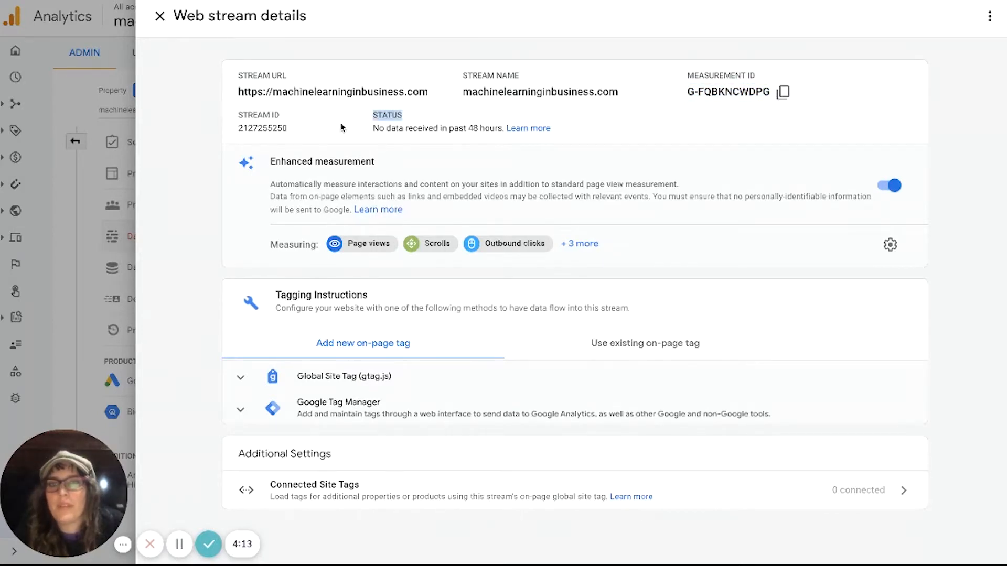
- Examine the web stream's measurement ID and its tagging instructions for Google Tag Manager and the Global Site Tag (gtag.js)
{"action": "triple_click", "coordinate": [722, 90]}
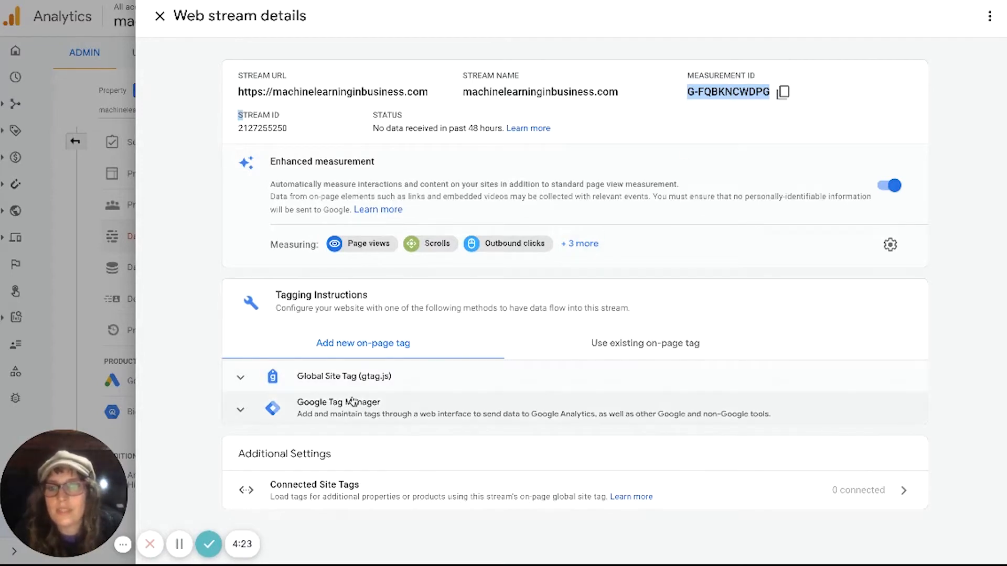
{"action": "left_click", "coordinate": [245, 415]}
{"action": "scroll", "coordinate": [428, 371], "scroll_direction": "down", "scroll_amount": 2}
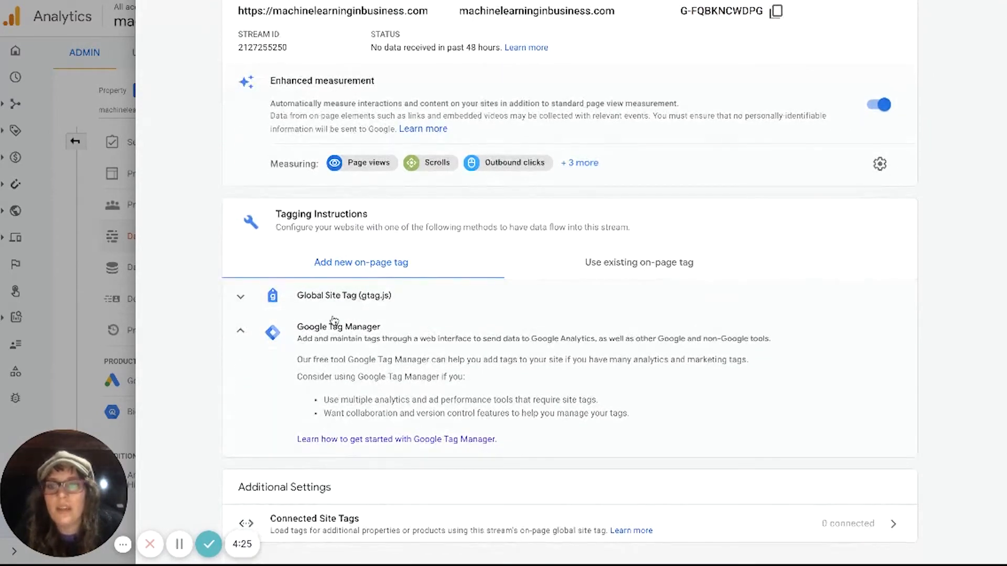
{"action": "left_click", "coordinate": [344, 294]}
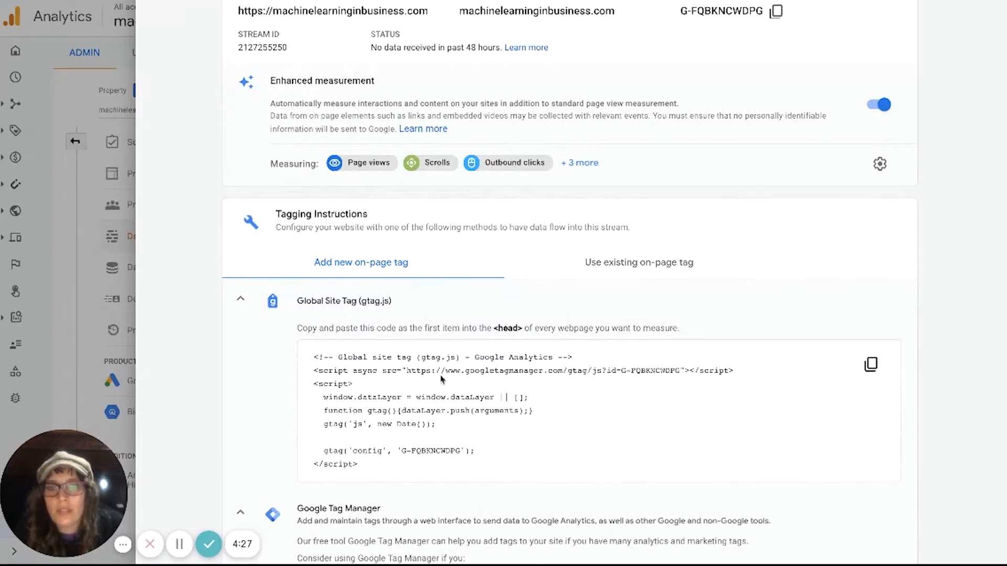
{"action": "scroll", "coordinate": [420, 344], "scroll_direction": "down", "scroll_amount": 1}
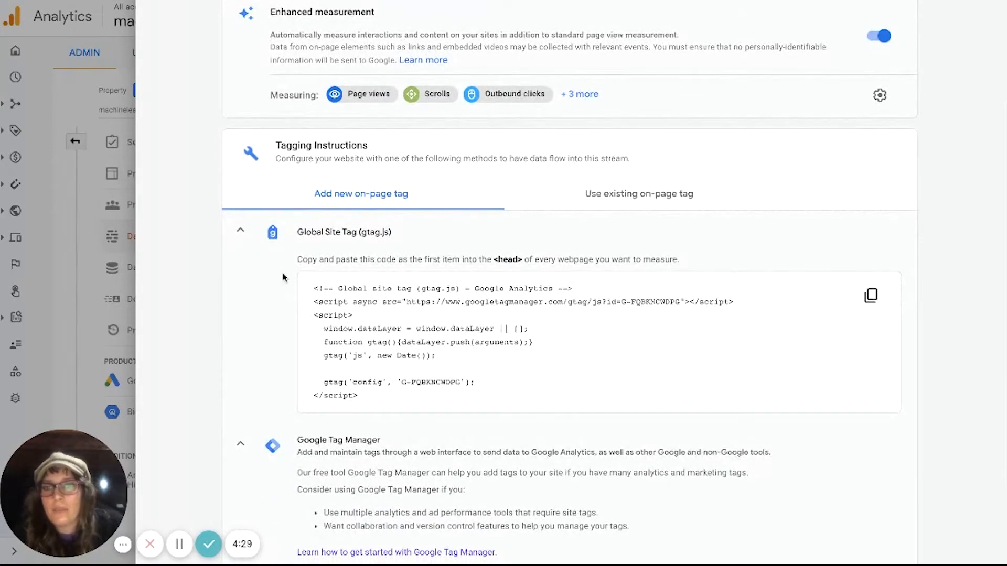
{"action": "left_click", "coordinate": [240, 234]}
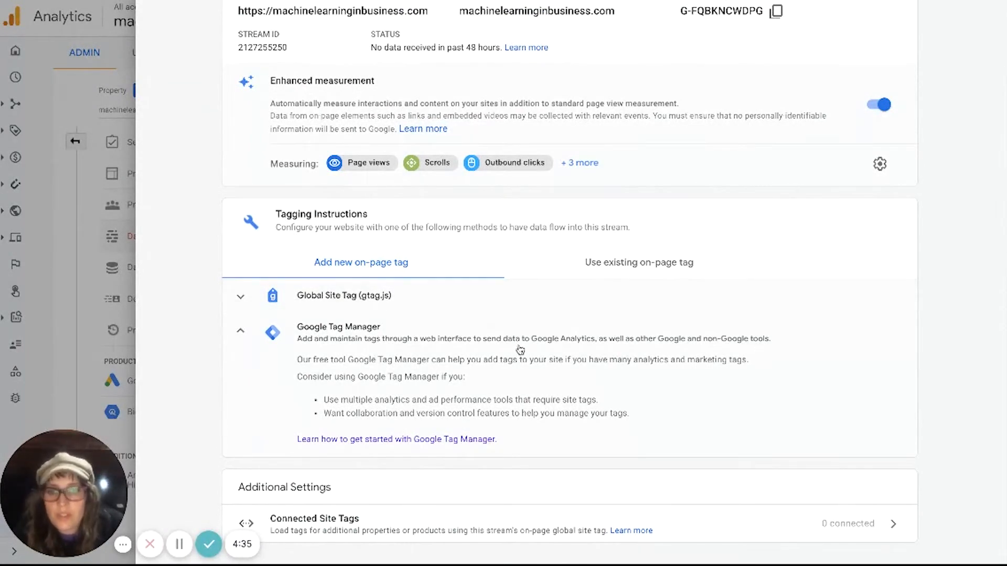
{"action": "scroll", "coordinate": [712, 114], "scroll_direction": "up", "scroll_amount": 2}
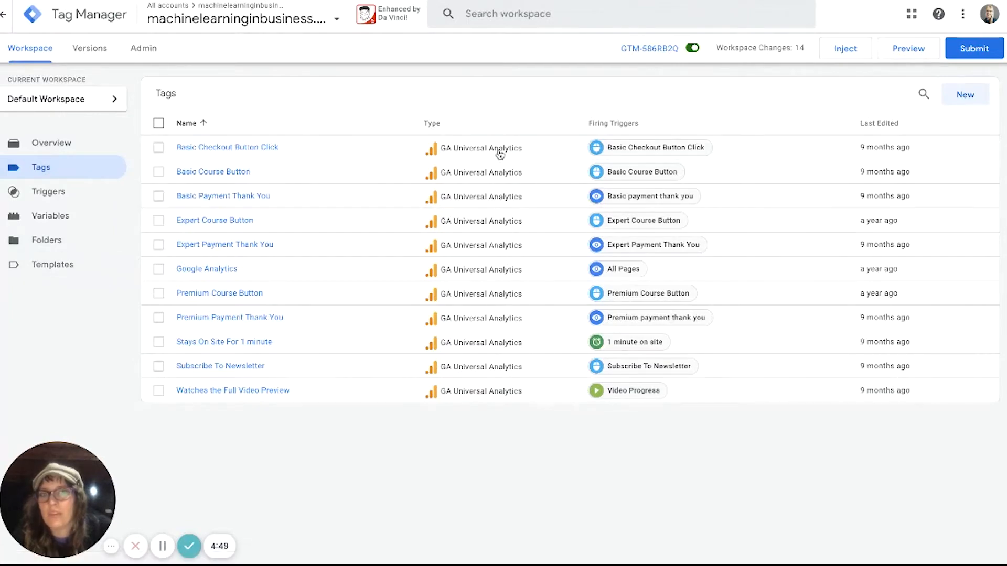
- Look through the variables of the machinelearninginbusiness.com container in Tag Manager and return to its tags
{"action": "left_click", "coordinate": [51, 217]}
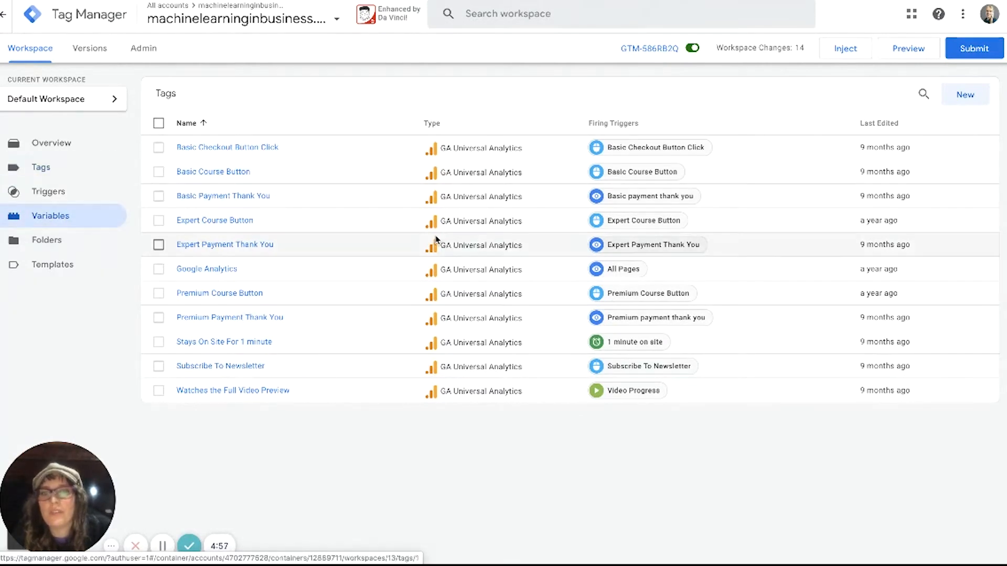
{"action": "scroll", "coordinate": [436, 239], "scroll_direction": "down", "scroll_amount": 1}
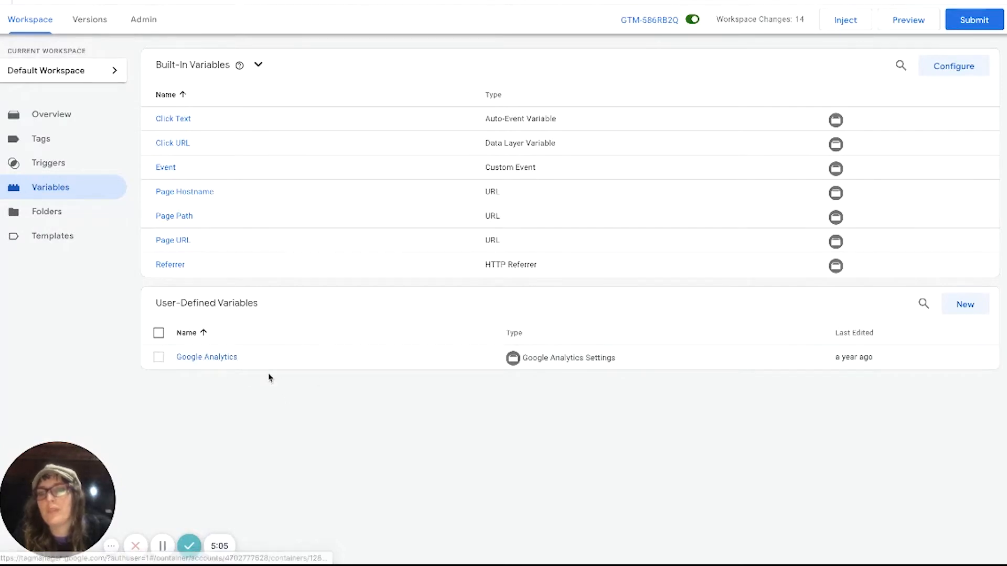
{"action": "left_click", "coordinate": [57, 147]}
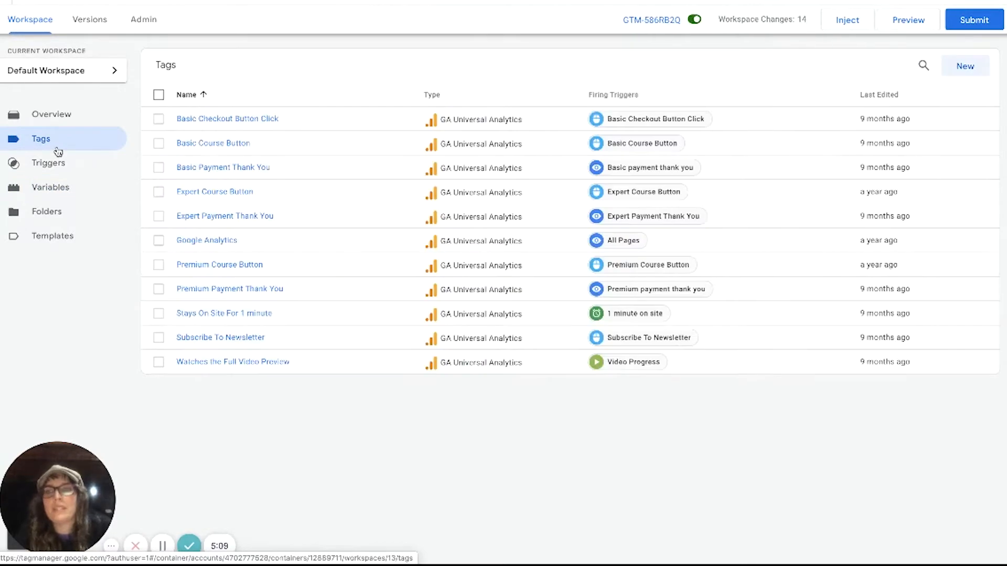
- Create a tag named "GA 4" with the tag type Google Analytics: GA4 Configuration
{"action": "left_click", "coordinate": [977, 65]}
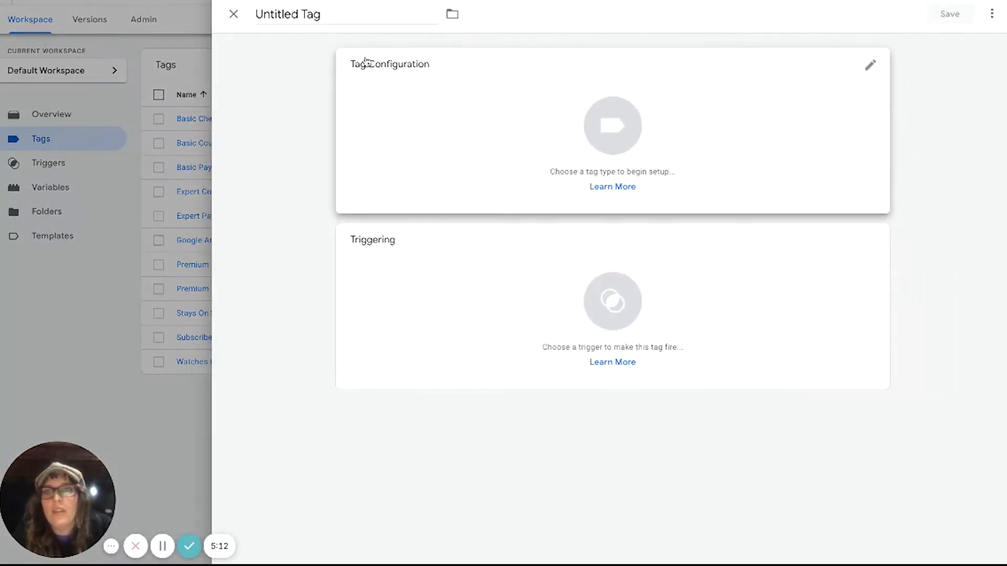
{"action": "left_click", "coordinate": [342, 14]}
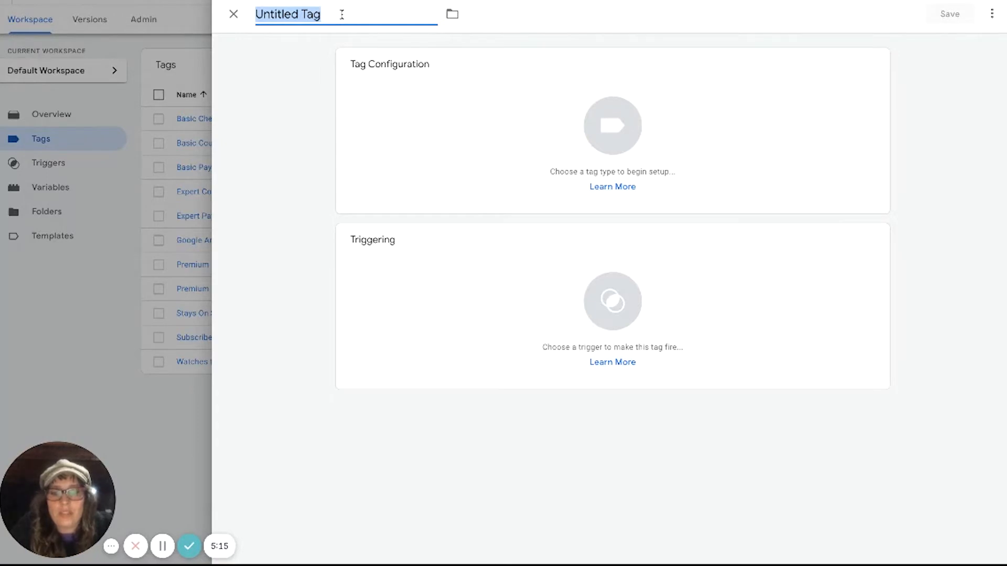
{"action": "type", "text": "GA 4"}
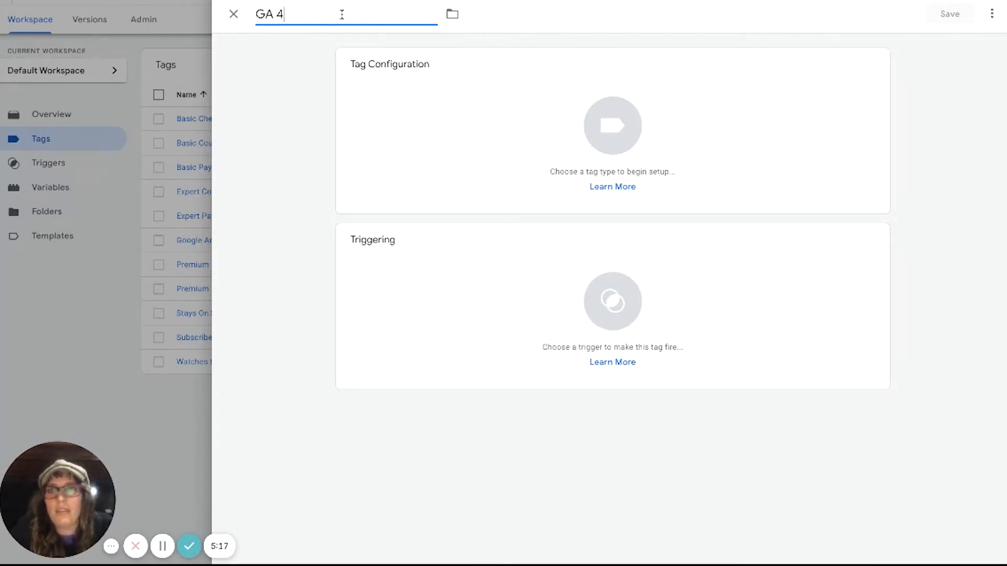
{"action": "left_click", "coordinate": [802, 74]}
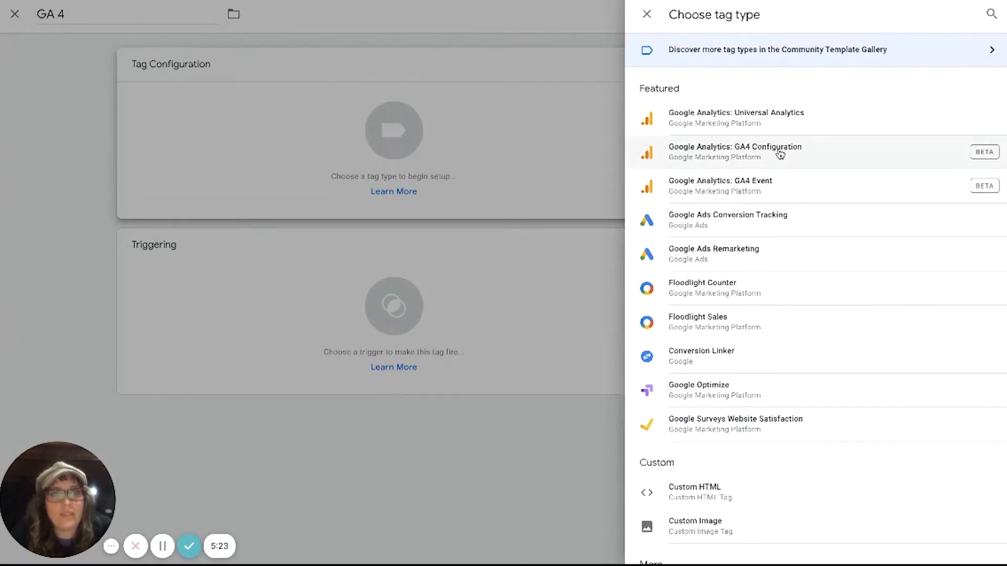
{"action": "left_click", "coordinate": [798, 155]}
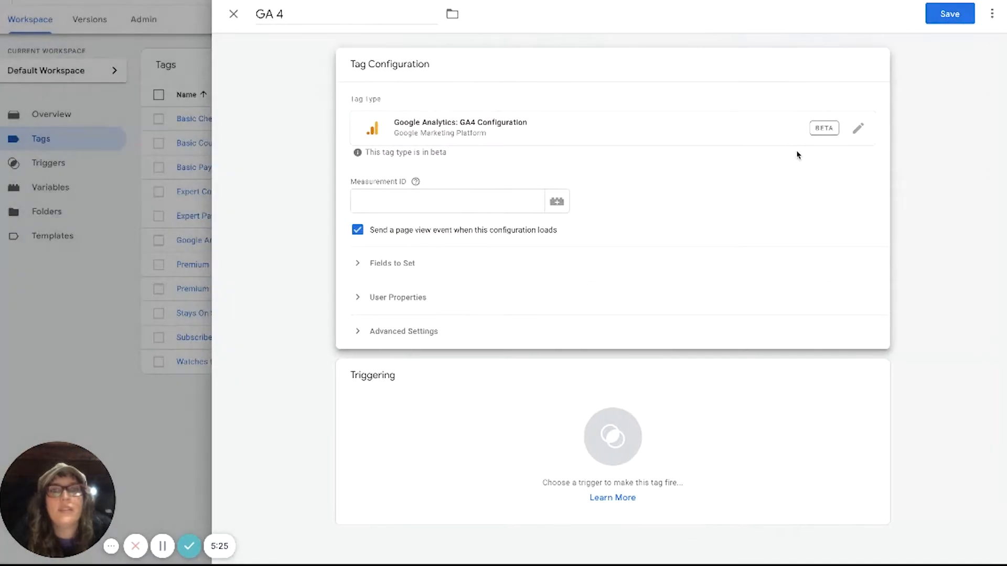
- Copy the measurement ID from the web stream details in Analytics and paste it as the GA 4 tag's Measurement ID in Tag Manager
{"action": "mouse_move", "coordinate": [415, 187]}
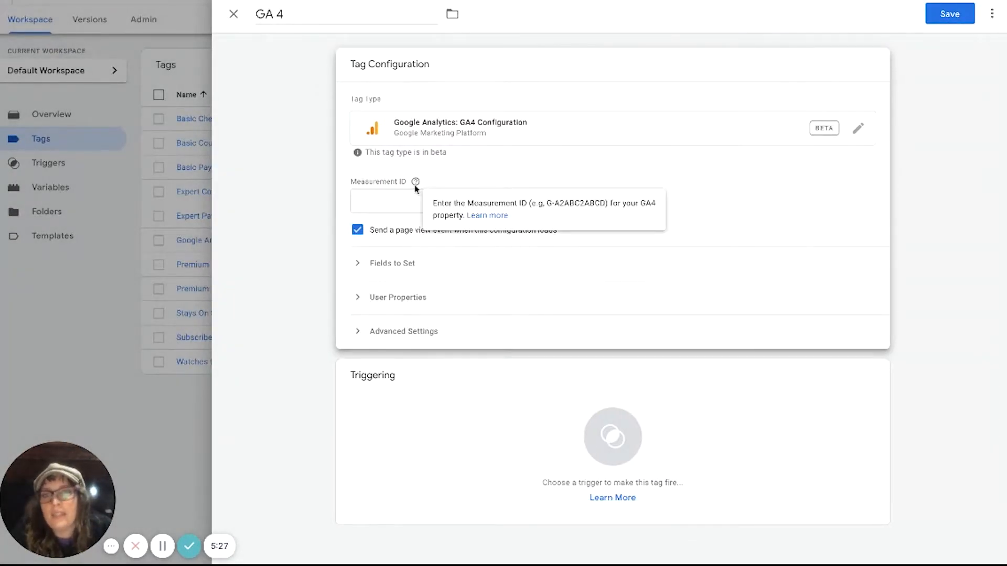
{"action": "left_click", "coordinate": [383, 198]}
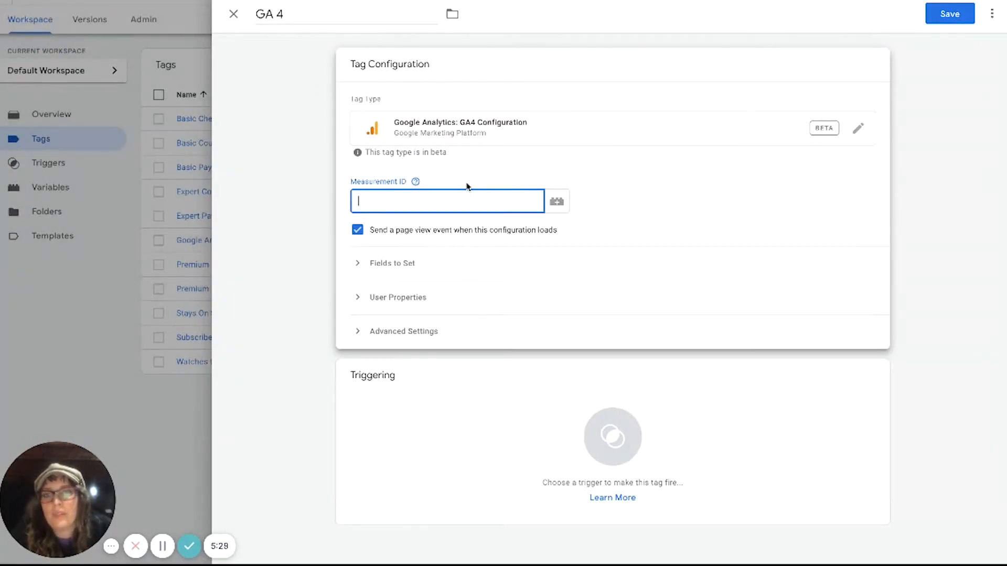
{"action": "key", "text": "ctrl+Tab"}
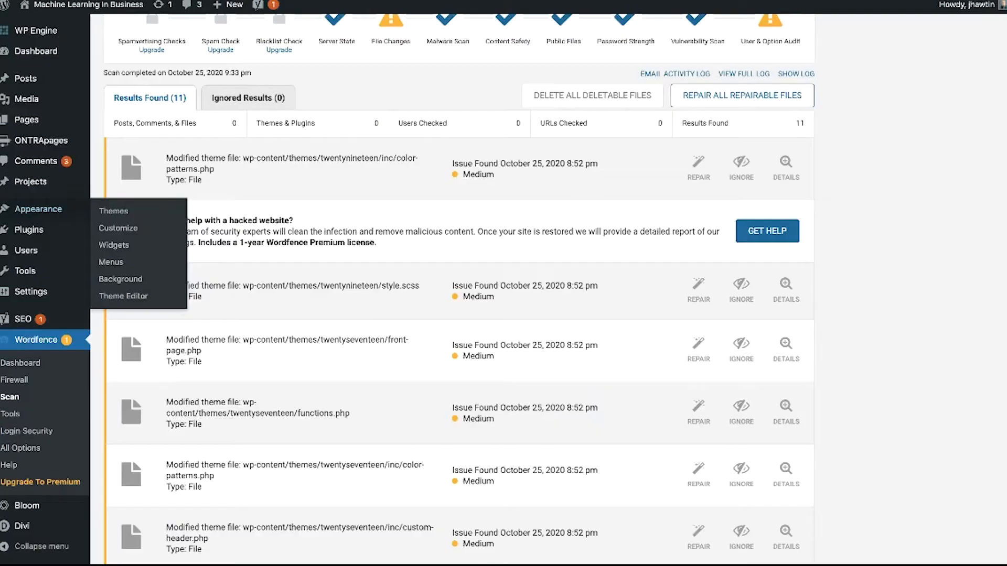
{"action": "key", "text": "ctrl+Tab"}
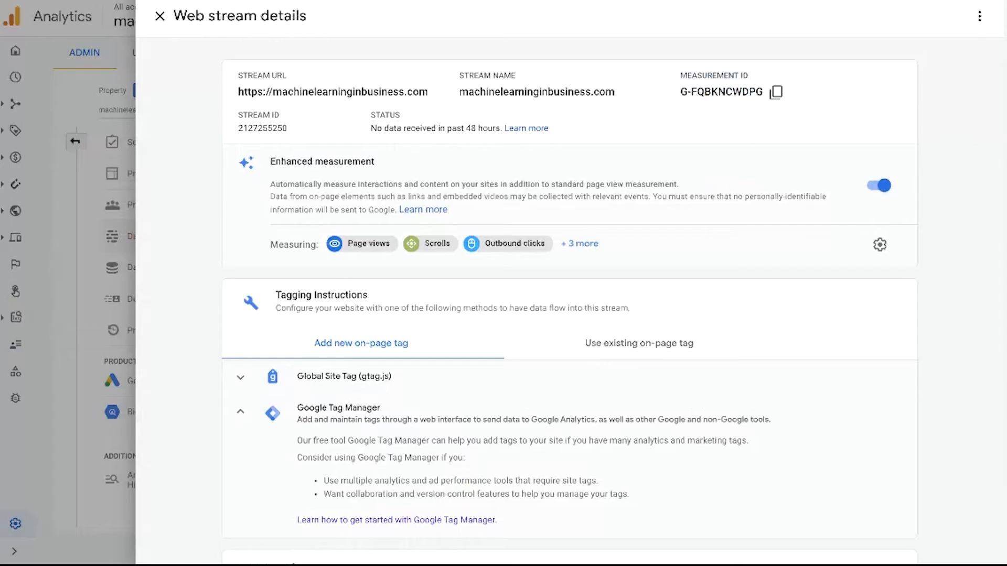
{"action": "scroll", "coordinate": [361, 84], "scroll_direction": "down", "scroll_amount": 1}
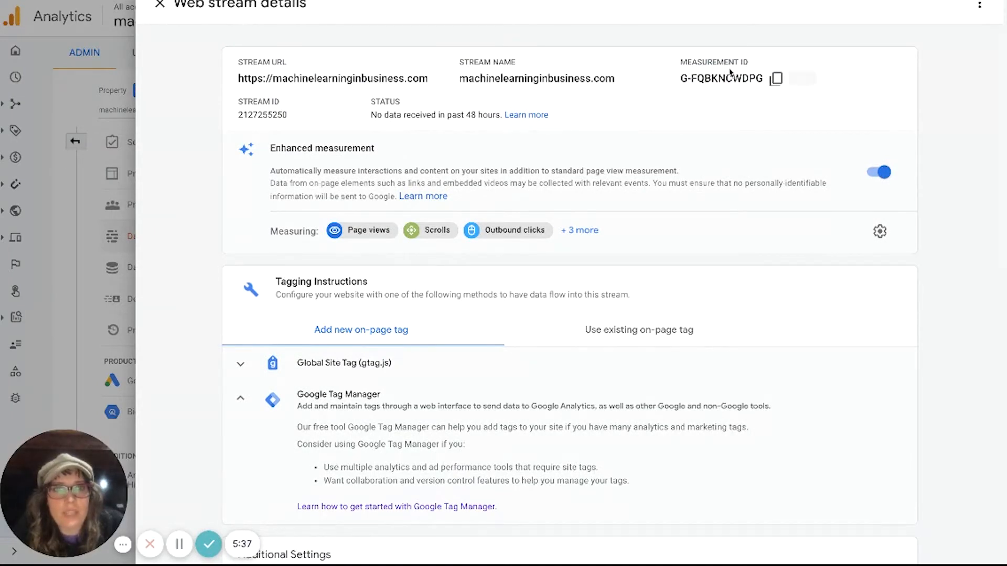
{"action": "left_click_drag", "start_coordinate": [677, 62], "coordinate": [767, 67]}
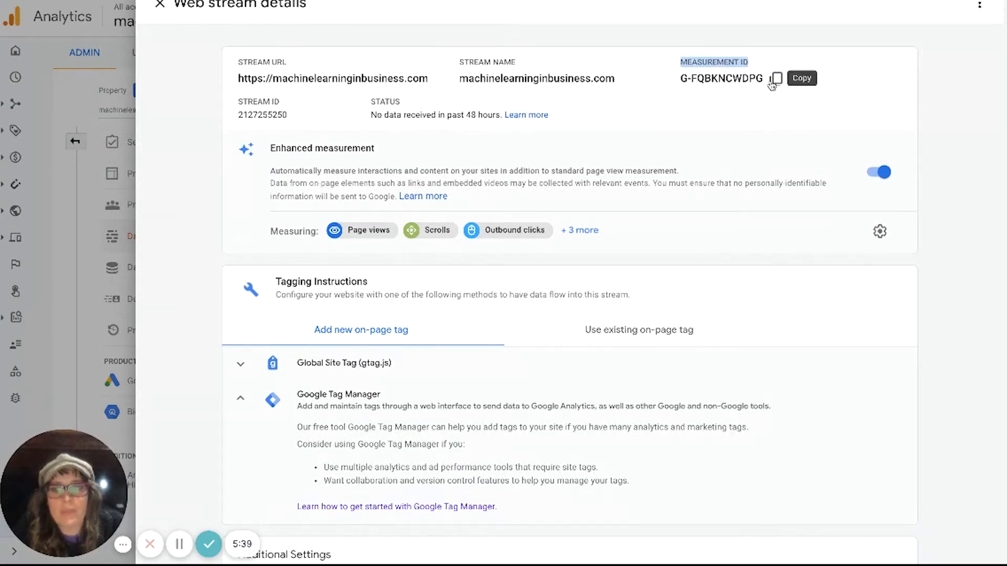
{"action": "left_click", "coordinate": [776, 79]}
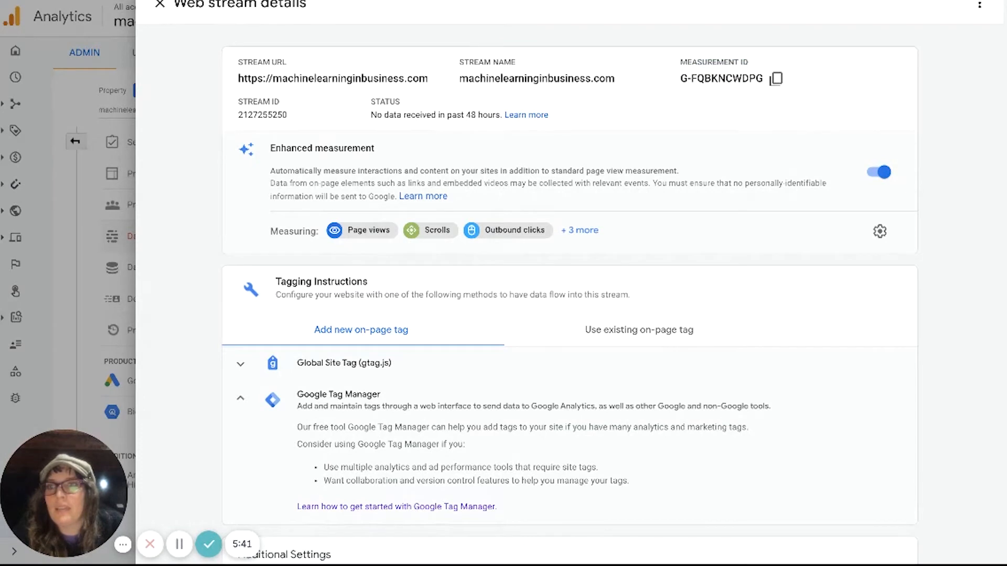
{"action": "left_click", "coordinate": [341, 2]}
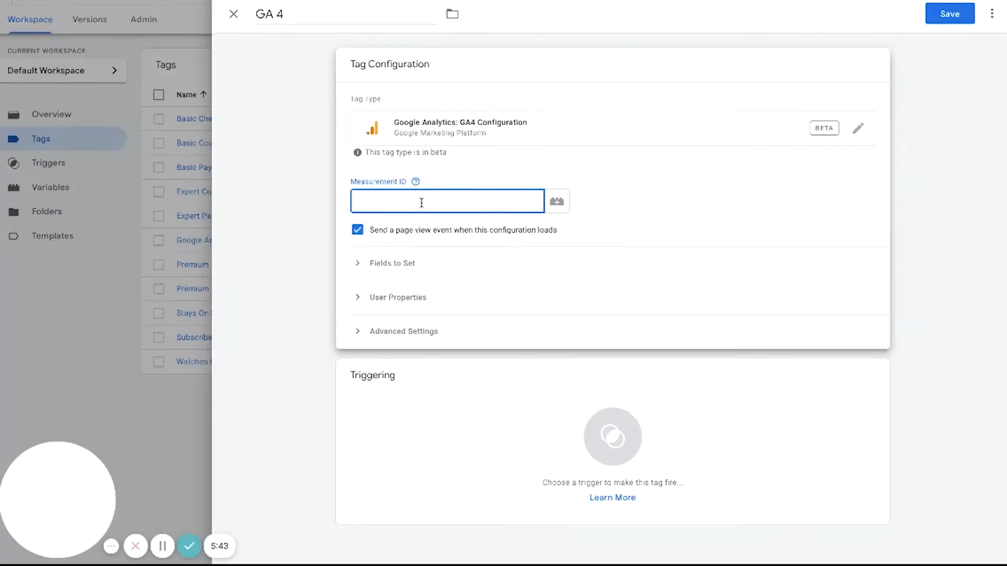
{"action": "key", "text": "ctrl+v"}
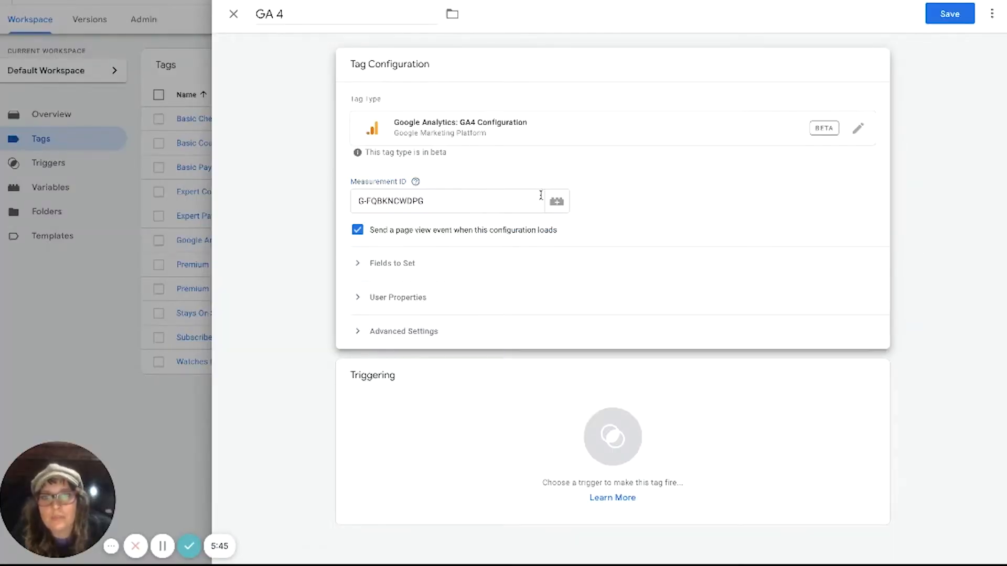
- Set the GA 4 tag to fire on the All Pages trigger and save the tag
{"action": "left_click", "coordinate": [358, 265]}
{"action": "left_click", "coordinate": [357, 265]}
{"action": "left_click", "coordinate": [559, 404]}
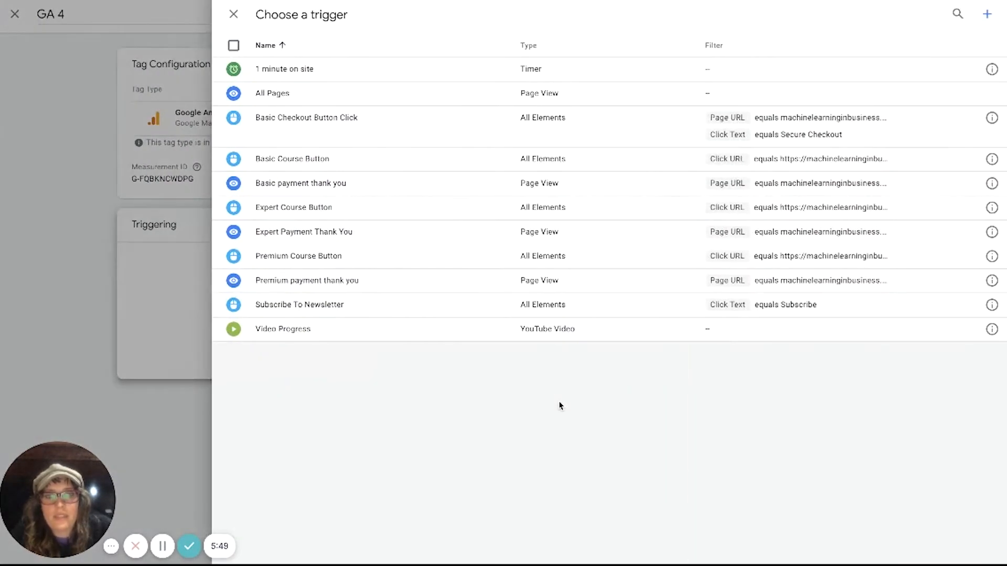
{"action": "left_click", "coordinate": [258, 100]}
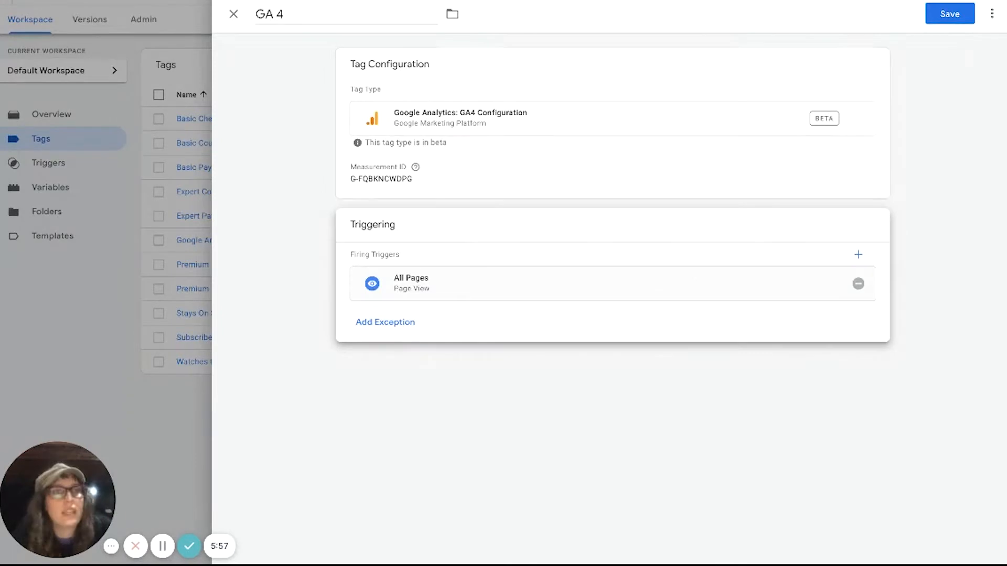
{"action": "left_click", "coordinate": [956, 15]}
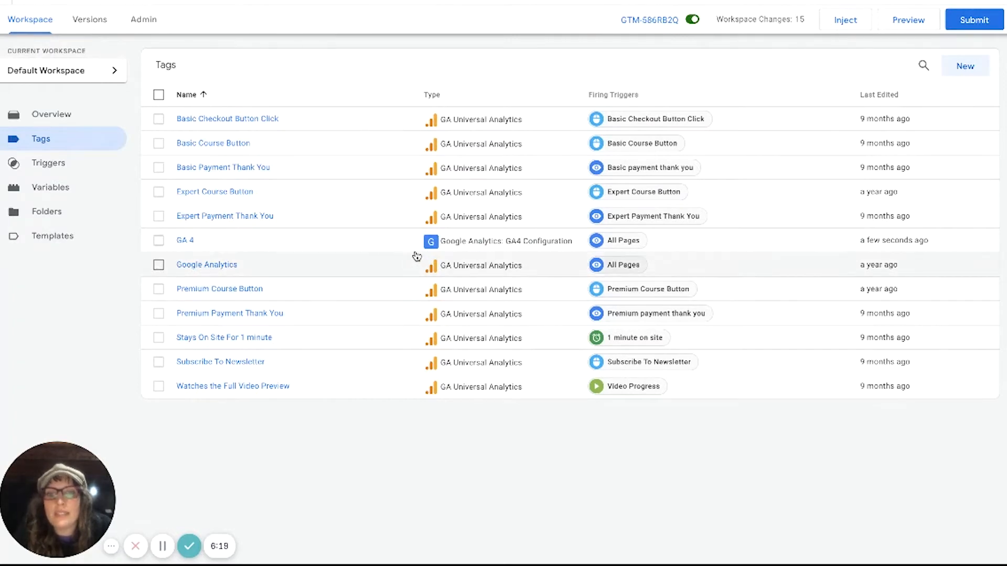
- Switch back to Analytics, close the web stream details and open the property's DebugView
{"action": "scroll", "coordinate": [438, 36], "scroll_direction": "up", "scroll_amount": 2}
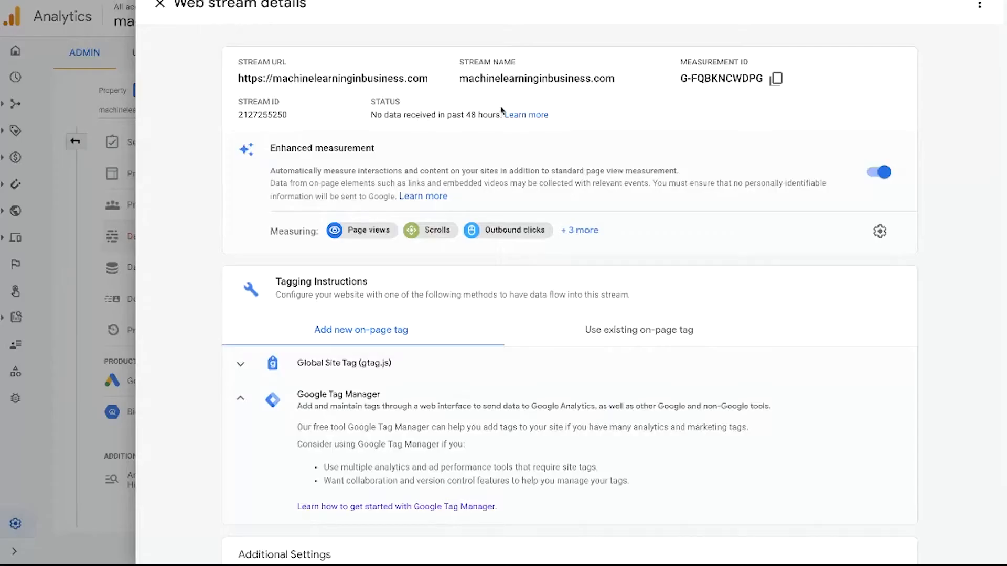
{"action": "scroll", "coordinate": [468, 283], "scroll_direction": "down", "scroll_amount": 2}
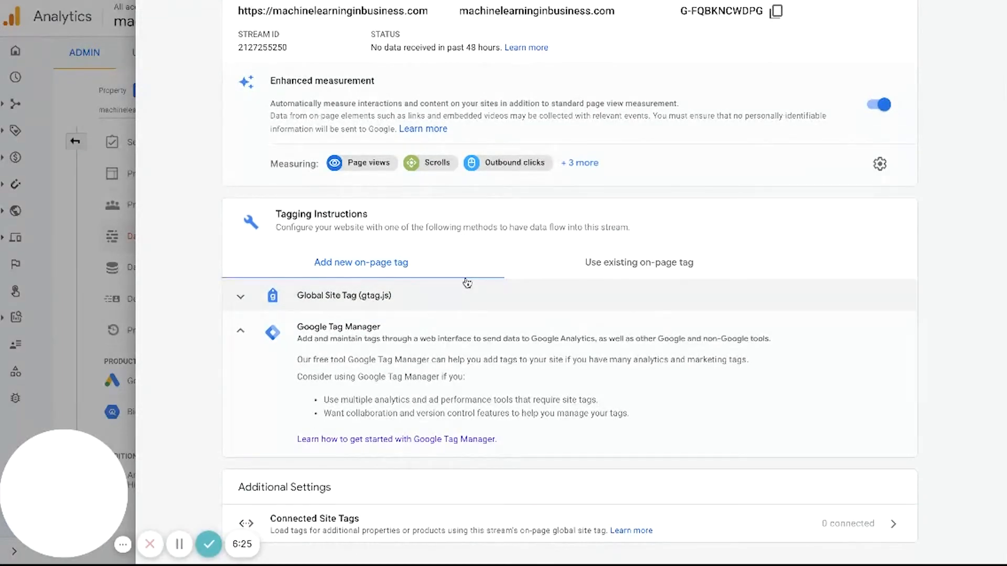
{"action": "scroll", "coordinate": [467, 282], "scroll_direction": "up", "scroll_amount": 2}
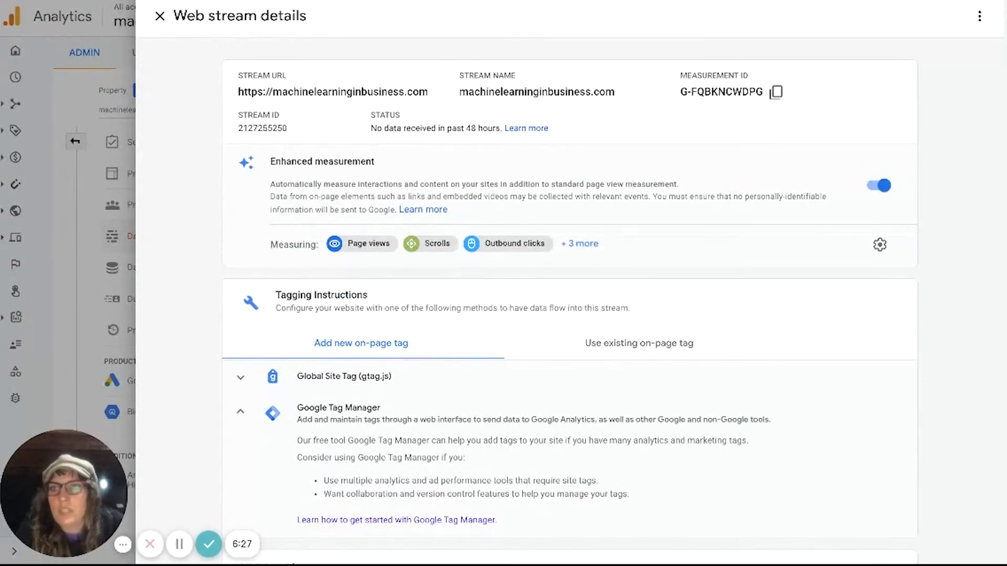
{"action": "left_click", "coordinate": [160, 16]}
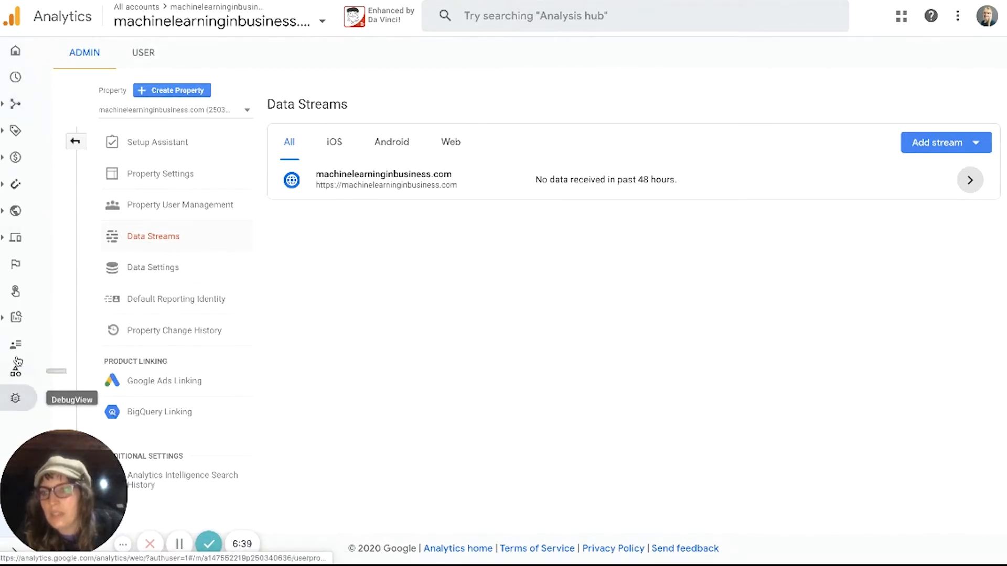
{"action": "left_click", "coordinate": [15, 398]}
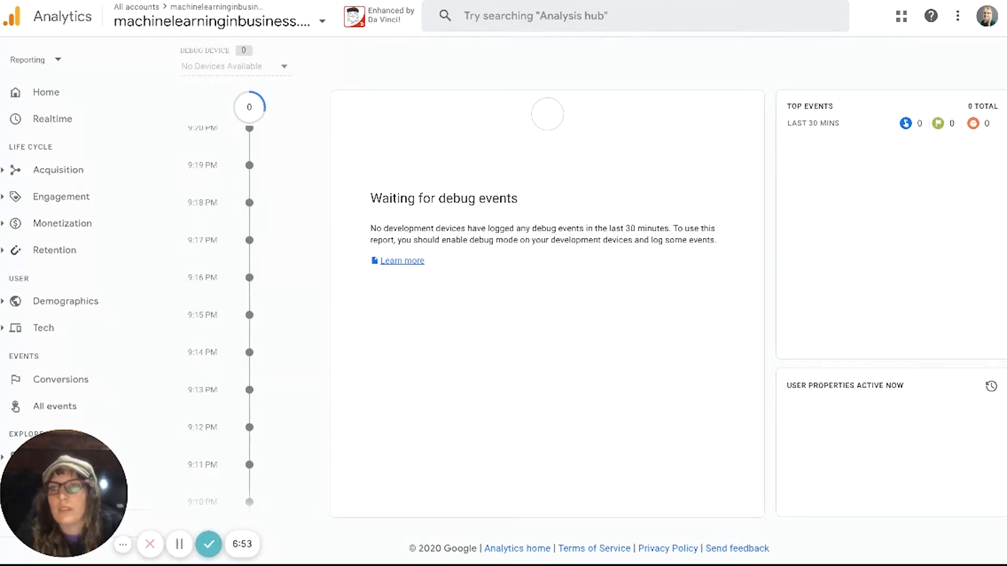
- Switch to Tag Manager and try to preview the container, then load the Machine Learning In Business home page in a new browser tab
{"action": "key", "text": "ctrl+Tab"}
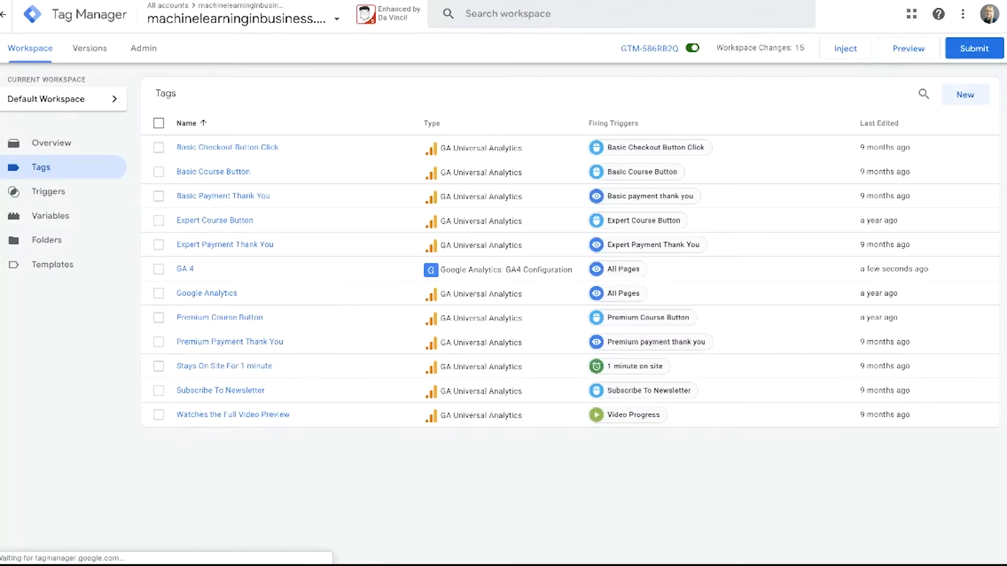
{"action": "left_click", "coordinate": [908, 48]}
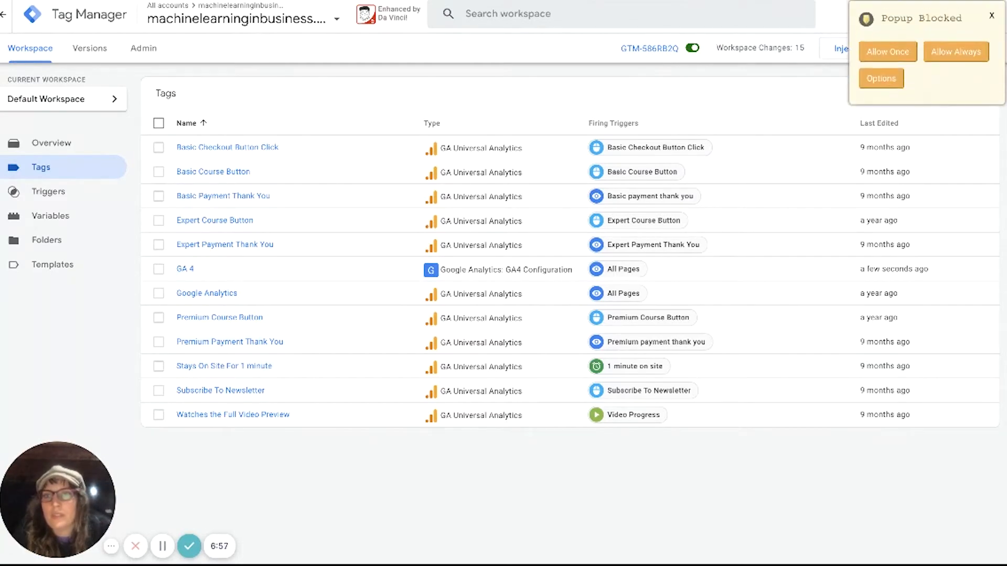
{"action": "key", "text": "ctrl+t"}
{"action": "type", "text": "am"}
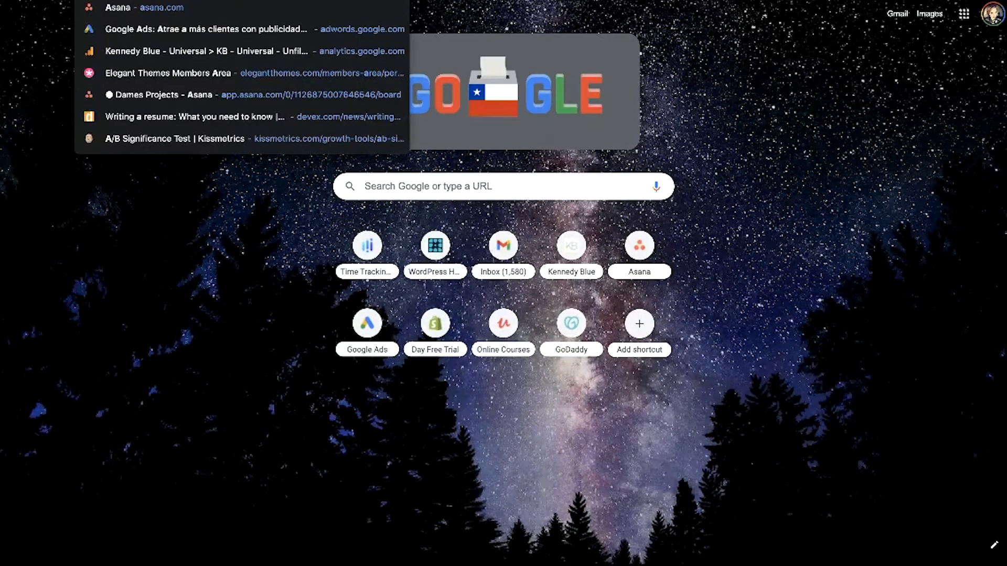
{"action": "type", "text": "machine"}
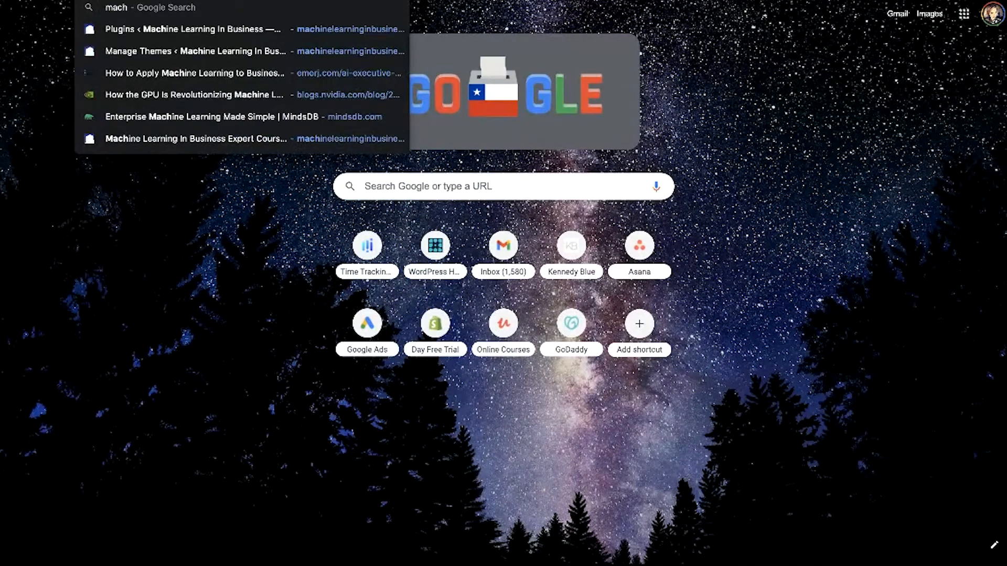
{"action": "key", "text": "Return"}
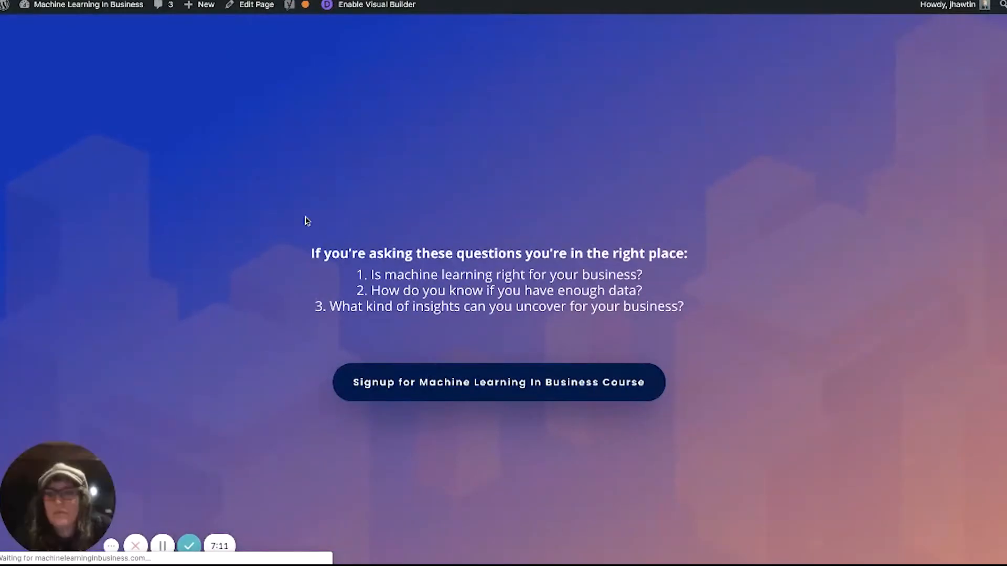
{"action": "scroll", "coordinate": [306, 221], "scroll_direction": "down", "scroll_amount": 3}
{"action": "scroll", "coordinate": [748, 191], "scroll_direction": "down", "scroll_amount": 8}
{"action": "scroll", "coordinate": [748, 191], "scroll_direction": "up", "scroll_amount": 7}
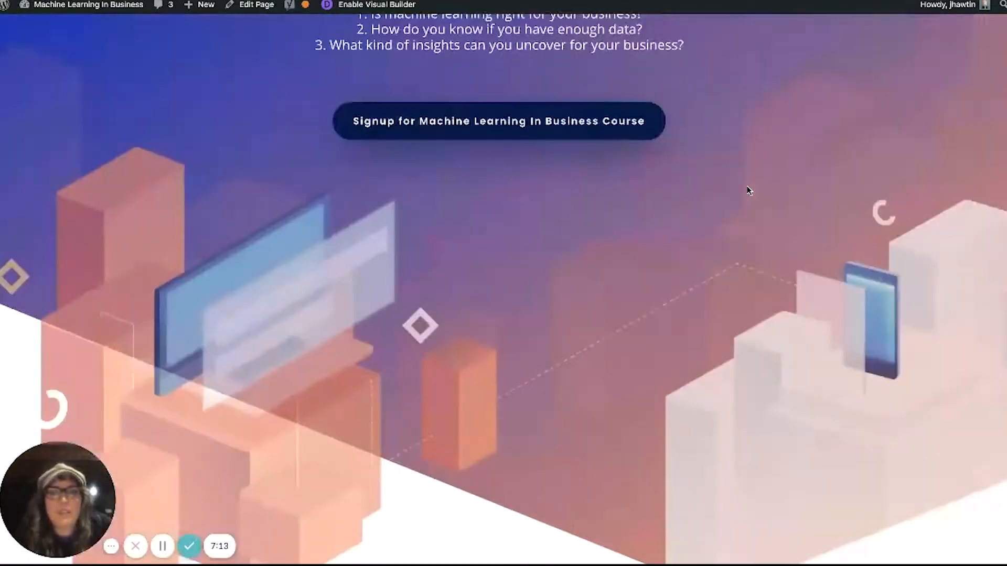
{"action": "scroll", "coordinate": [749, 191], "scroll_direction": "up", "scroll_amount": 5}
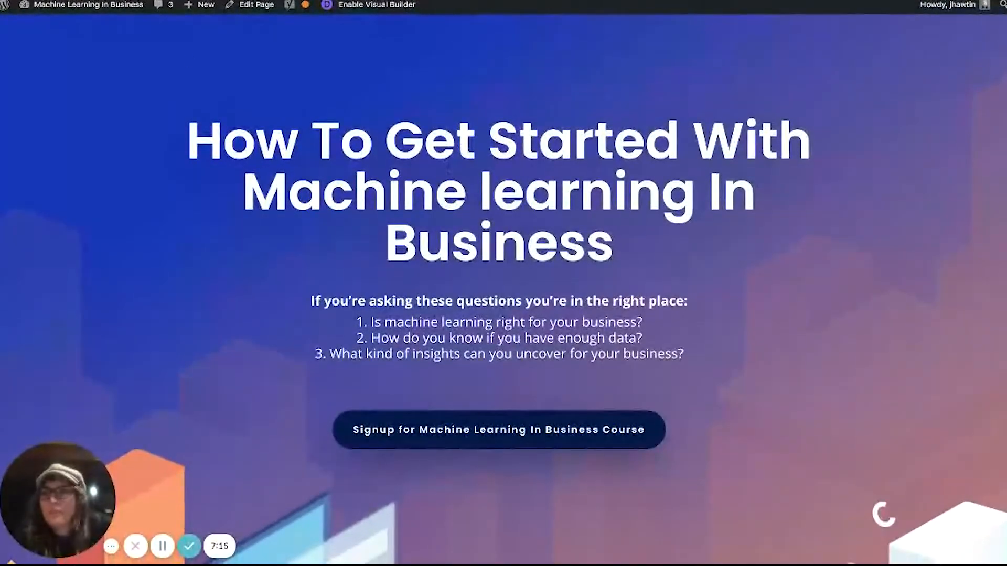
- Return to Analytics and check the Realtime overview report for users, sources and page views
{"action": "key", "text": "ctrl+shift+Tab"}
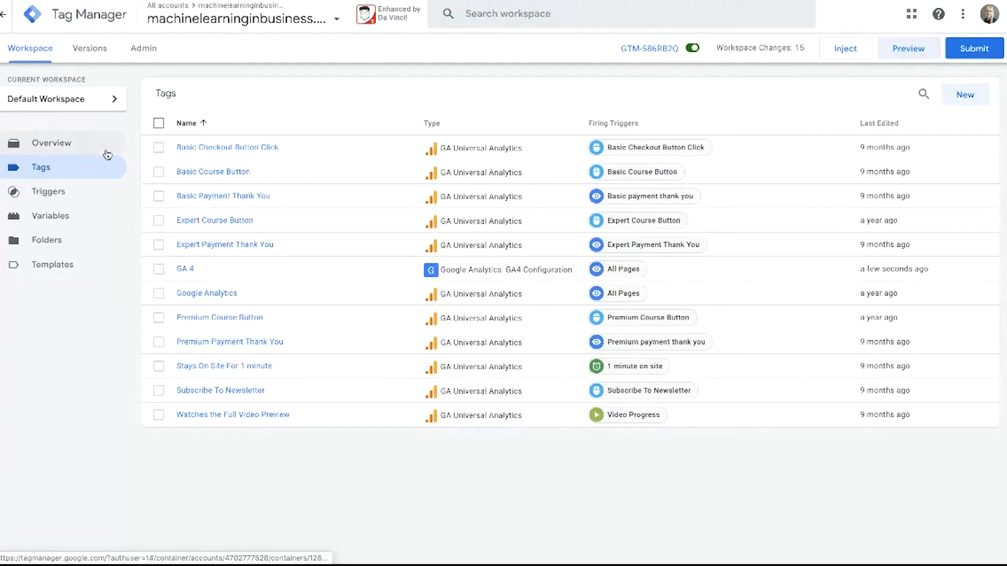
{"action": "key", "text": "ctrl+shift+Tab"}
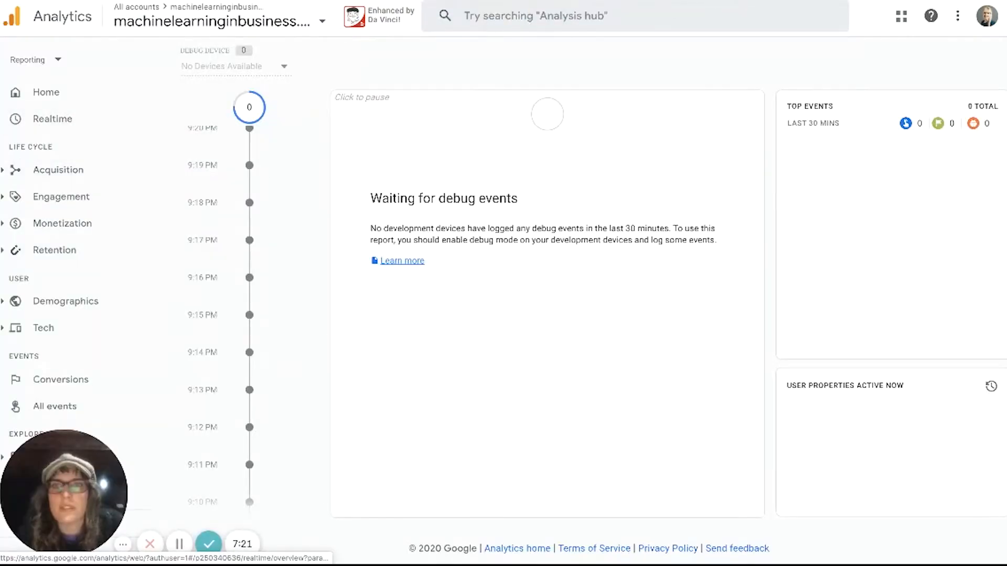
{"action": "left_click", "coordinate": [53, 119]}
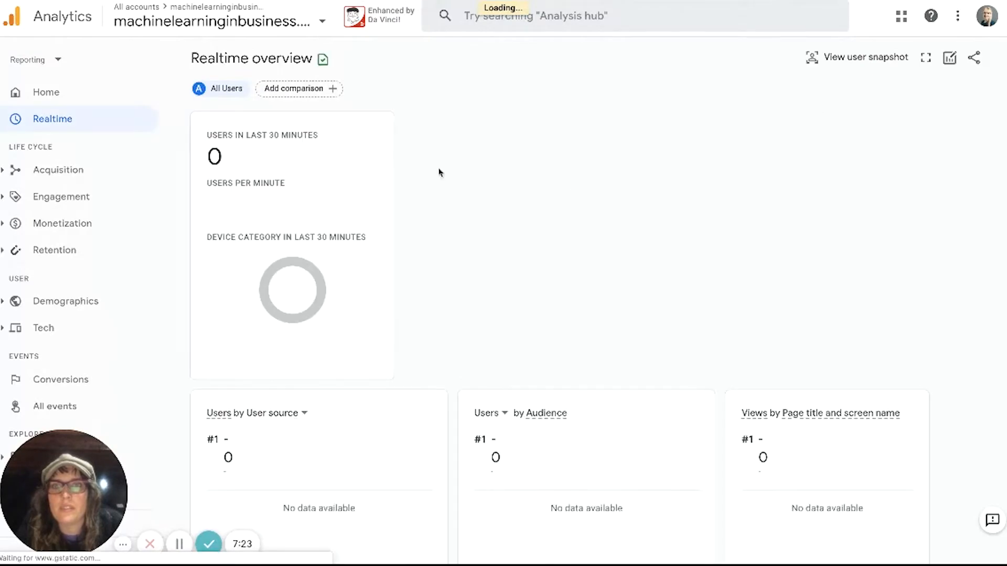
{"action": "scroll", "coordinate": [578, 190], "scroll_direction": "down", "scroll_amount": 1}
{"action": "scroll", "coordinate": [578, 190], "scroll_direction": "down", "scroll_amount": 8}
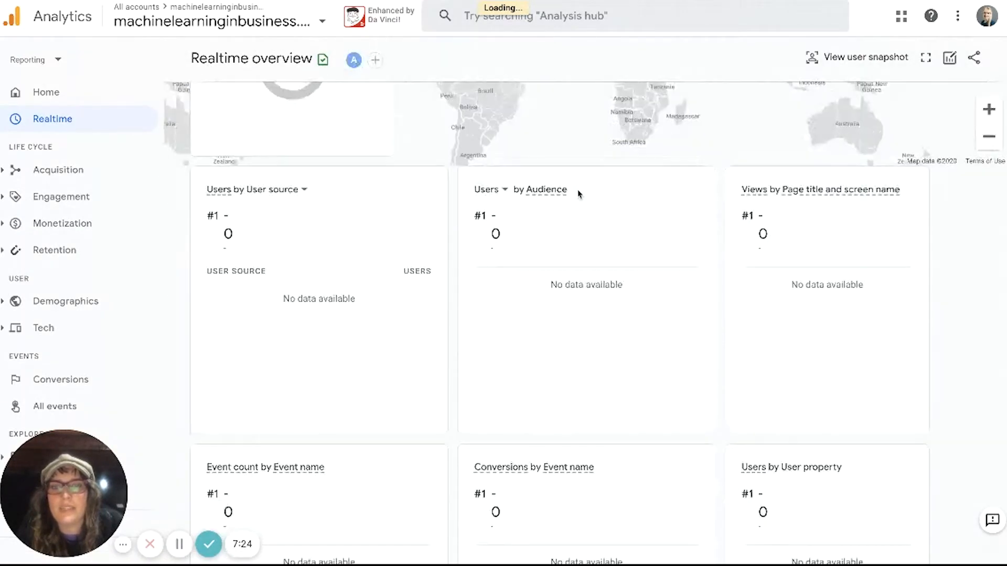
{"action": "scroll", "coordinate": [492, 128], "scroll_direction": "up", "scroll_amount": 10}
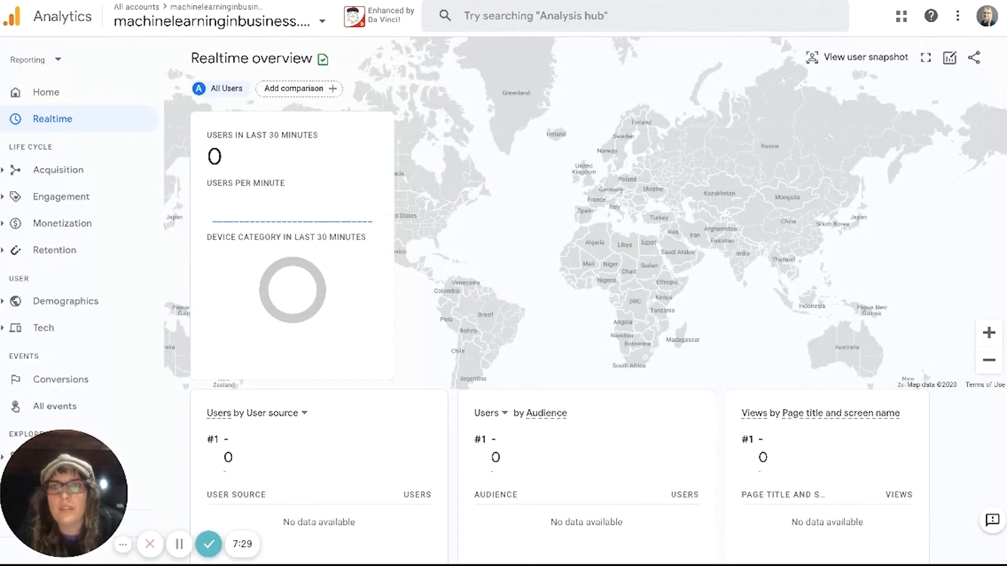
- Switch to the Machine Learning In Business website and look through its home page, including the pricing plans and Tools section
{"action": "left_click", "coordinate": [625, 1]}
{"action": "scroll", "coordinate": [737, 283], "scroll_direction": "down", "scroll_amount": 1}
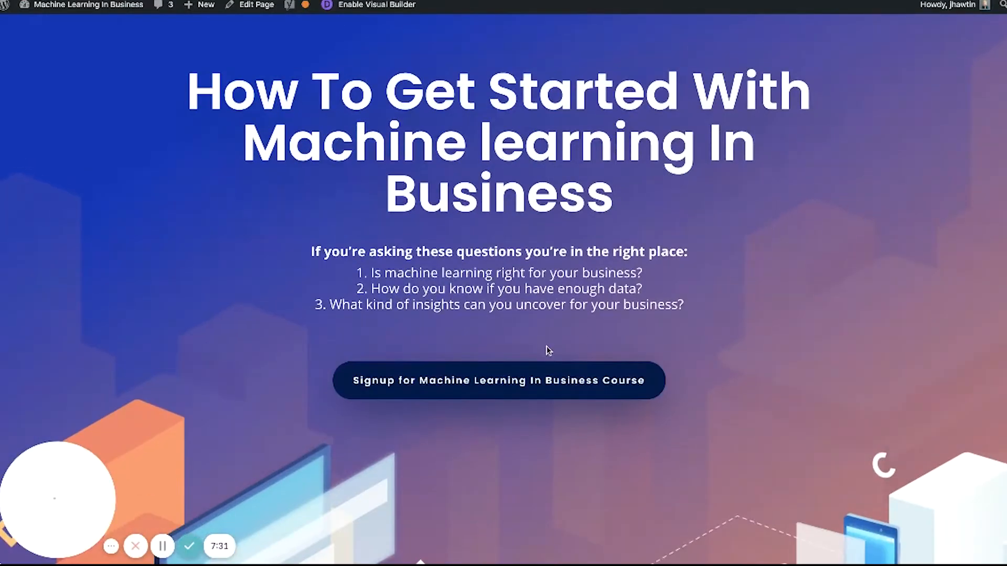
{"action": "scroll", "coordinate": [697, 376], "scroll_direction": "down", "scroll_amount": 10}
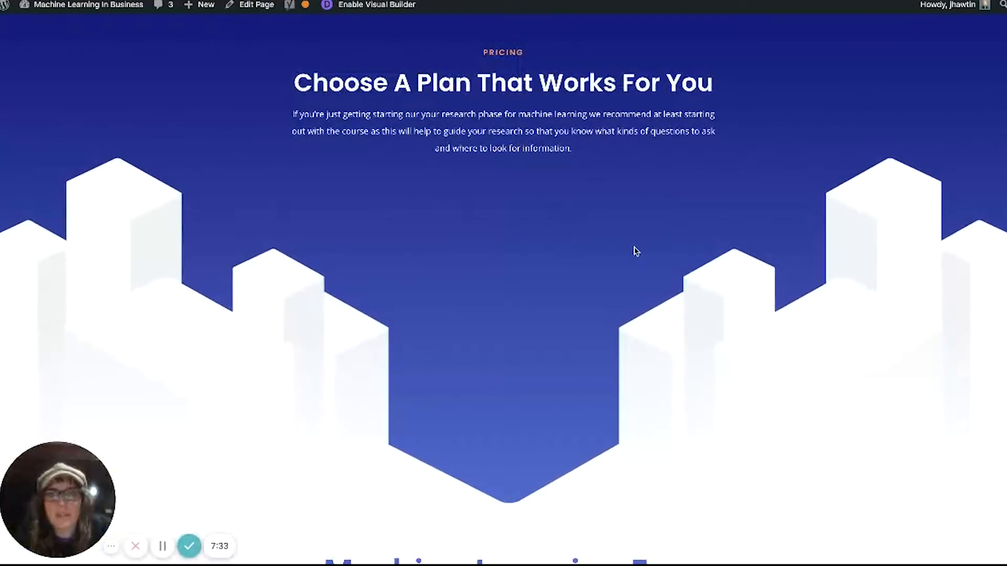
{"action": "scroll", "coordinate": [635, 252], "scroll_direction": "down", "scroll_amount": 4}
{"action": "scroll", "coordinate": [634, 248], "scroll_direction": "down", "scroll_amount": 8}
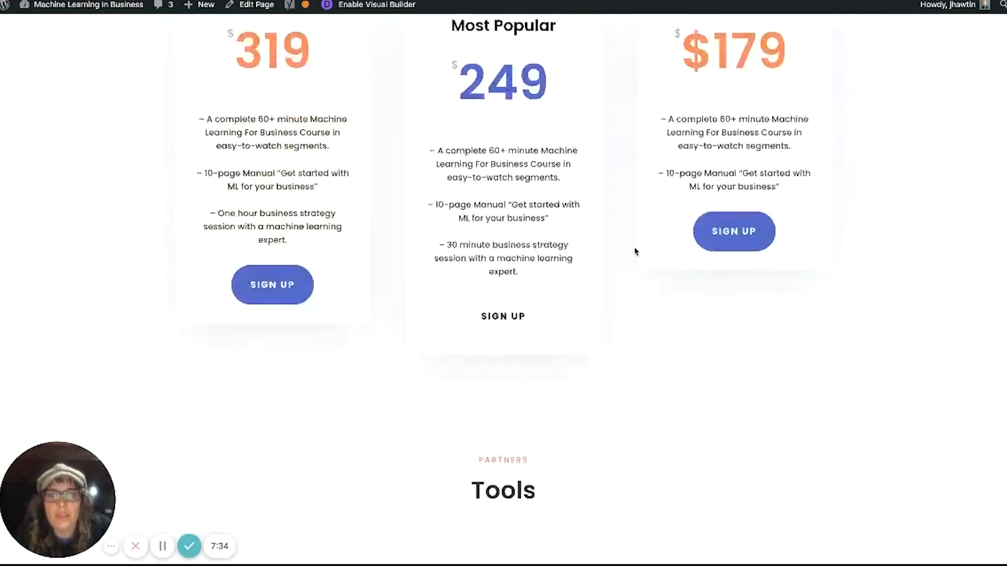
{"action": "scroll", "coordinate": [434, 280], "scroll_direction": "down", "scroll_amount": 3}
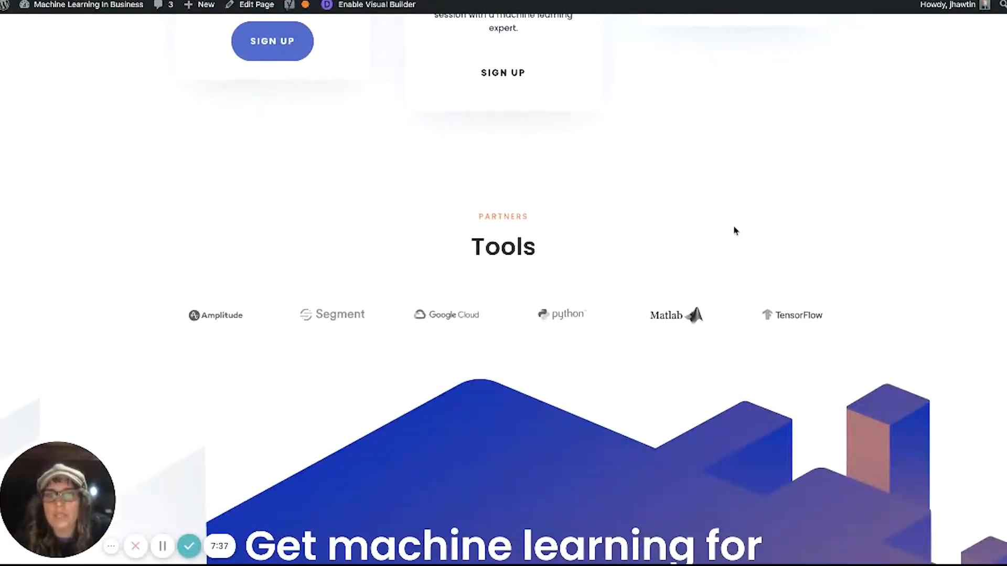
{"action": "scroll", "coordinate": [735, 228], "scroll_direction": "down", "scroll_amount": 7}
{"action": "scroll", "coordinate": [734, 229], "scroll_direction": "up", "scroll_amount": 10}
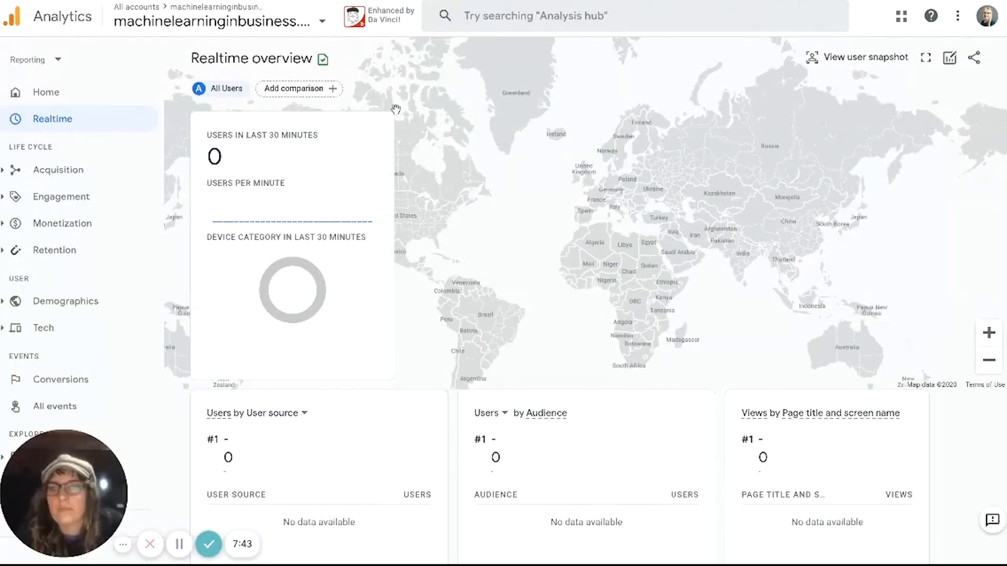
- Examine the Realtime overview in Analytics for visitor activity in the report cards and on the world map
{"action": "scroll", "coordinate": [396, 109], "scroll_direction": "down", "scroll_amount": 2}
{"action": "scroll", "coordinate": [396, 109], "scroll_direction": "down", "scroll_amount": 2}
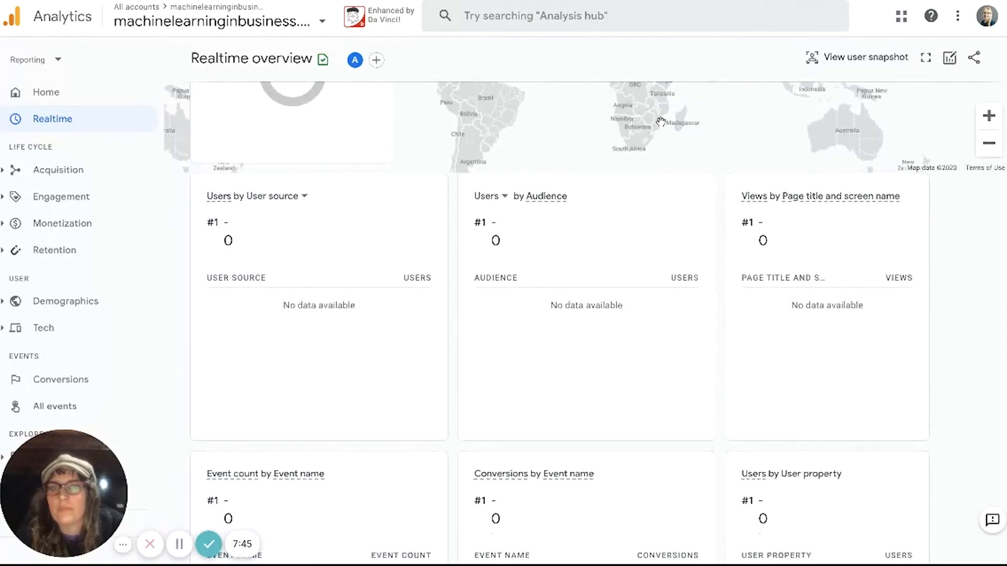
{"action": "scroll", "coordinate": [661, 121], "scroll_direction": "down", "scroll_amount": 4}
{"action": "scroll", "coordinate": [660, 122], "scroll_direction": "up", "scroll_amount": 9}
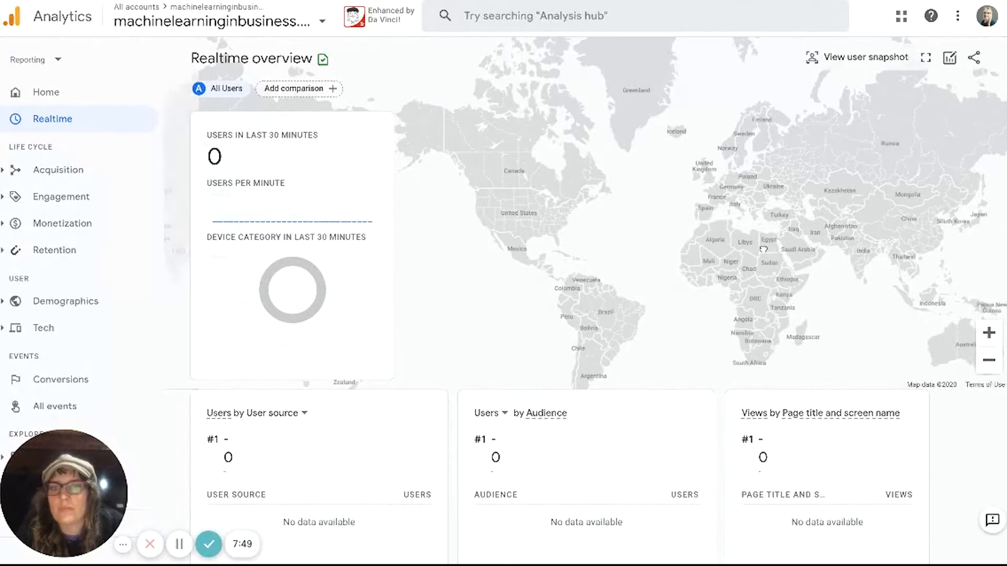
{"action": "left_click_drag", "start_coordinate": [638, 251], "coordinate": [732, 270]}
{"action": "left_click_drag", "start_coordinate": [623, 189], "coordinate": [719, 162]}
{"action": "left_click_drag", "start_coordinate": [666, 199], "coordinate": [566, 195]}
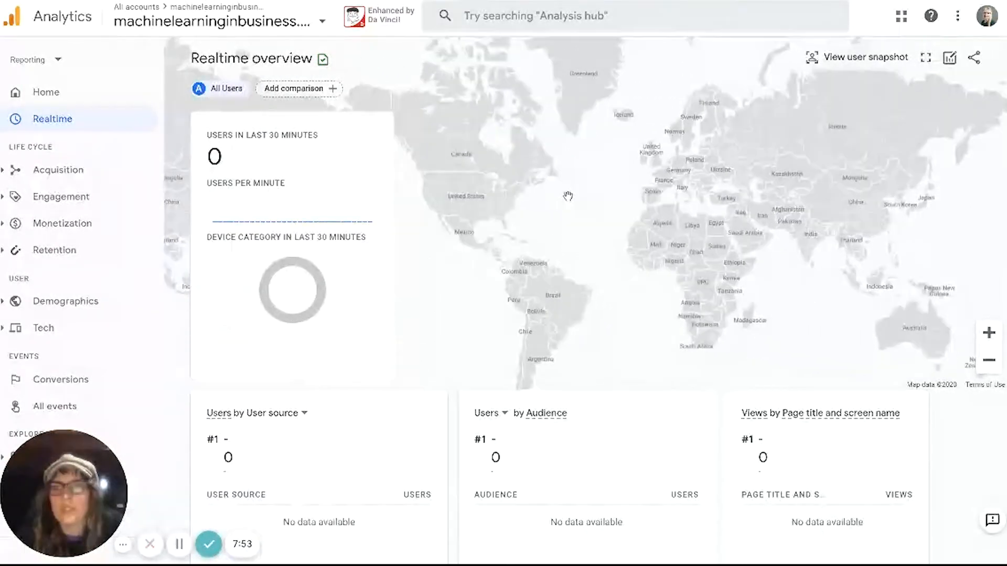
{"action": "scroll", "coordinate": [86, 274], "scroll_direction": "down", "scroll_amount": 1}
{"action": "scroll", "coordinate": [59, 279], "scroll_direction": "down", "scroll_amount": 1}
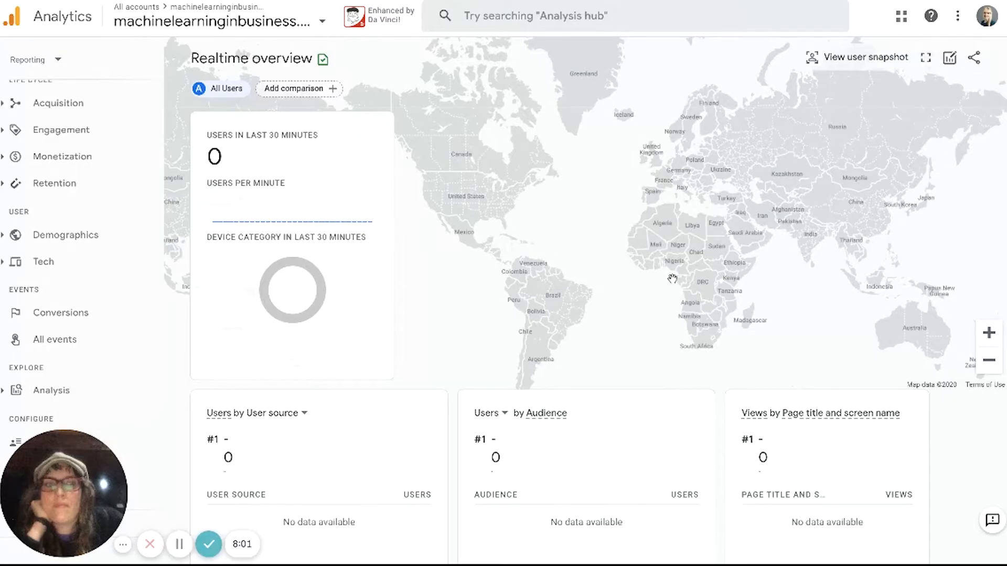
- Reload the page, minimize the debugger connection notice and recheck the Realtime overview cards in Analytics
{"action": "key", "text": "super+r"}
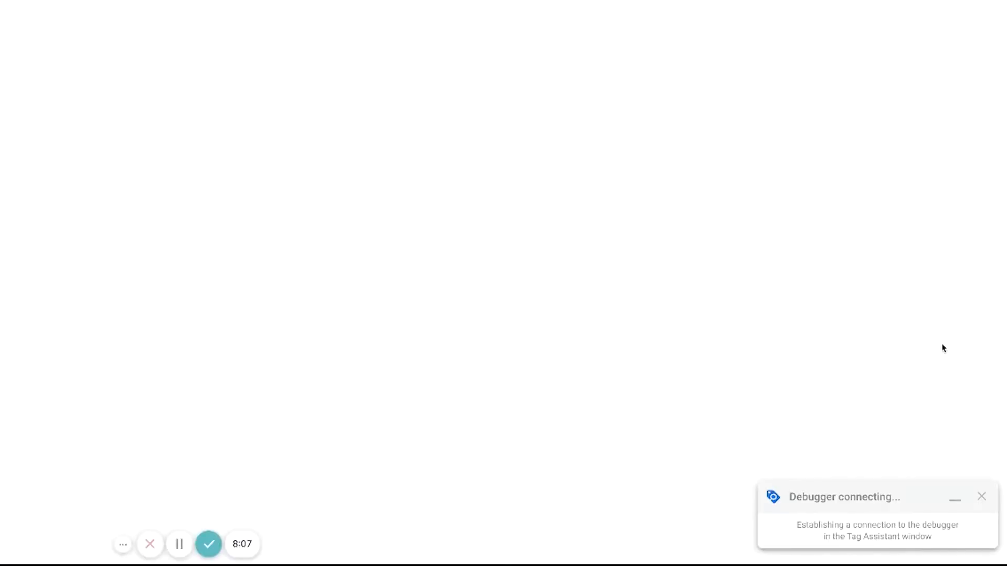
{"action": "left_click", "coordinate": [954, 498]}
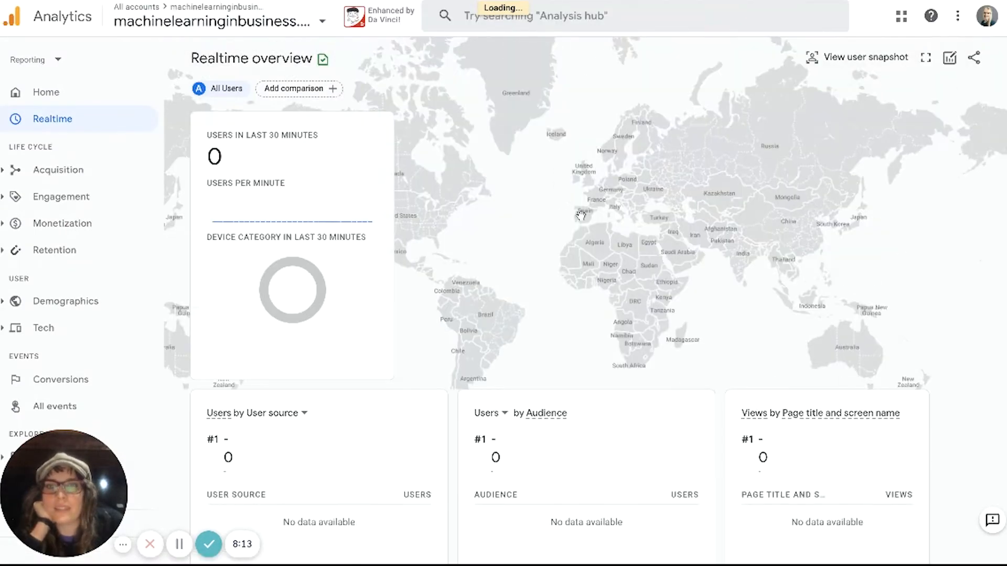
{"action": "scroll", "coordinate": [693, 203], "scroll_direction": "down", "scroll_amount": 5}
{"action": "scroll", "coordinate": [696, 203], "scroll_direction": "down", "scroll_amount": 2}
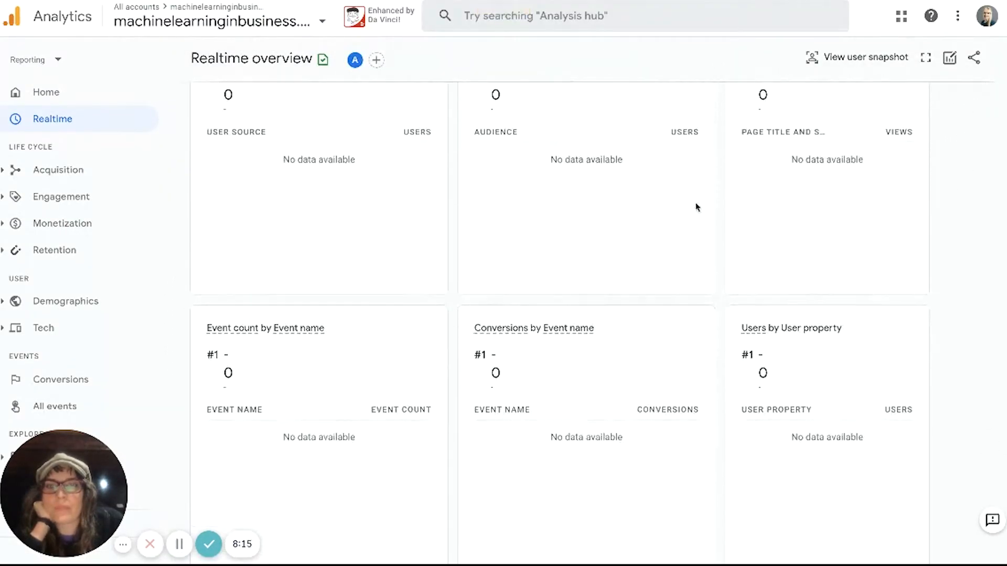
{"action": "scroll", "coordinate": [695, 203], "scroll_direction": "up", "scroll_amount": 8}
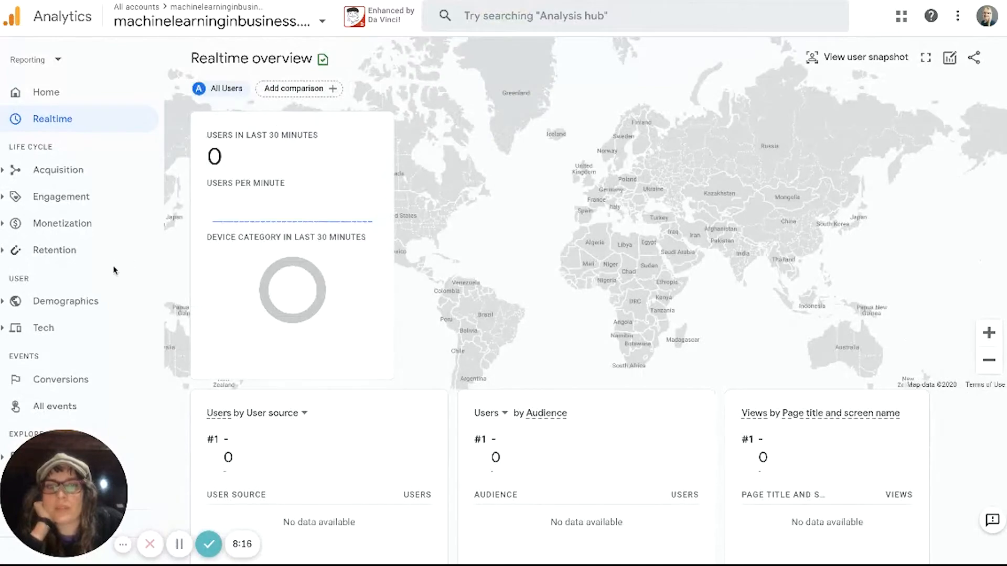
- Open the All events report and expand the Analysis section of the reporting navigation
{"action": "scroll", "coordinate": [112, 267], "scroll_direction": "down", "scroll_amount": 2}
{"action": "left_click", "coordinate": [67, 344]}
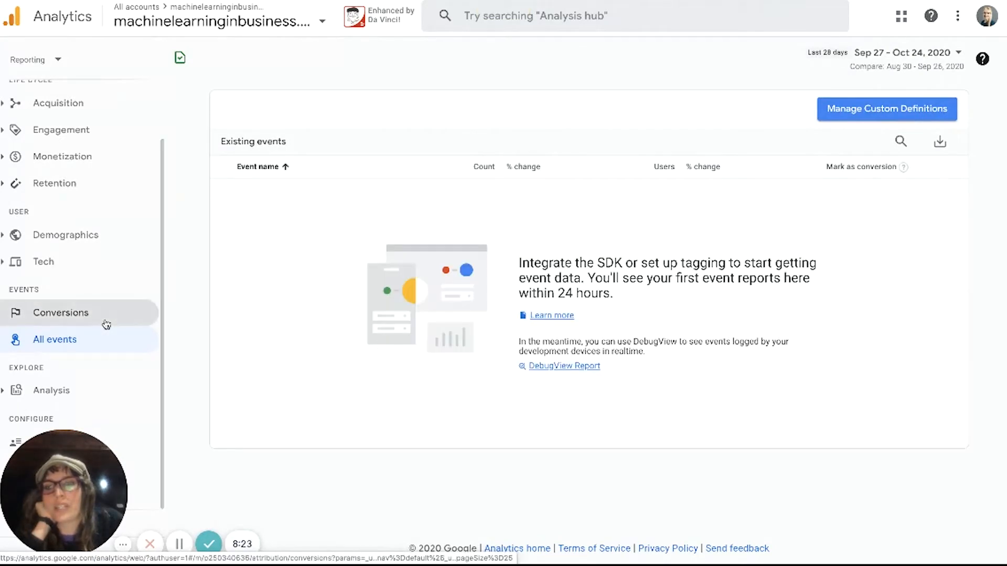
{"action": "left_click", "coordinate": [37, 390]}
{"action": "scroll", "coordinate": [95, 359], "scroll_direction": "down", "scroll_amount": 1}
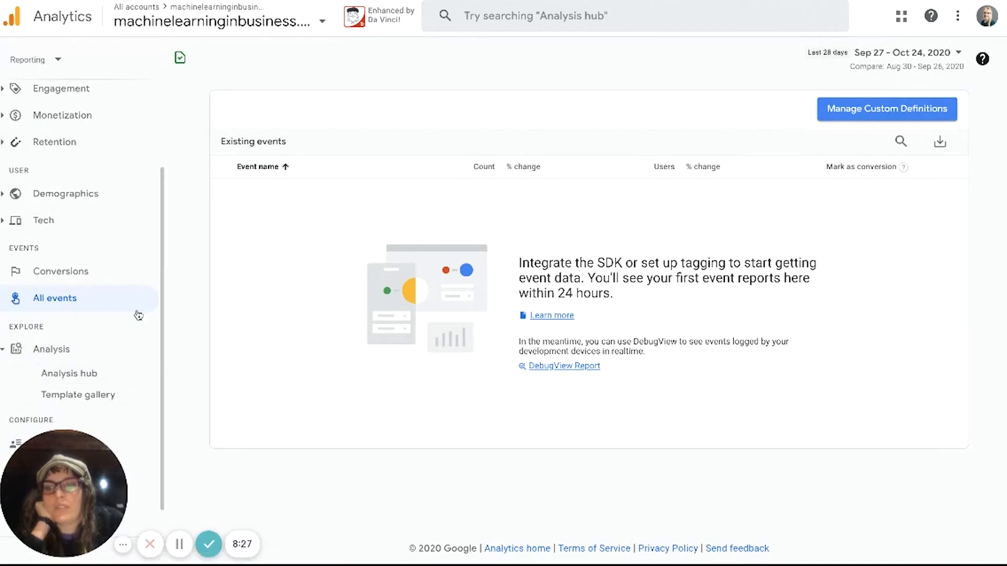
- Open DebugView and check it for debug events, looking briefly at the website's checkout page in between
{"action": "left_click_drag", "start_coordinate": [70, 528], "coordinate": [288, 527]}
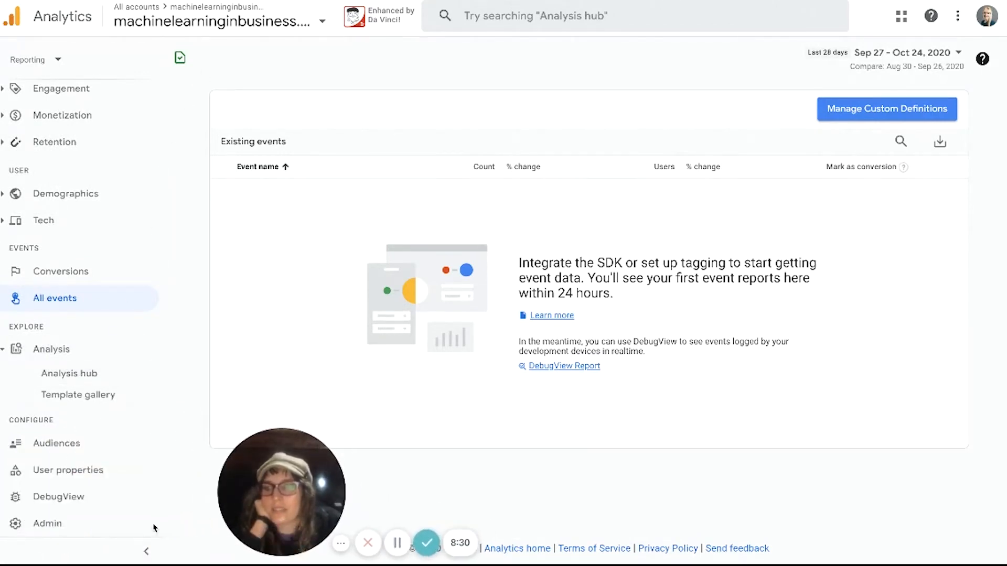
{"action": "left_click", "coordinate": [75, 497]}
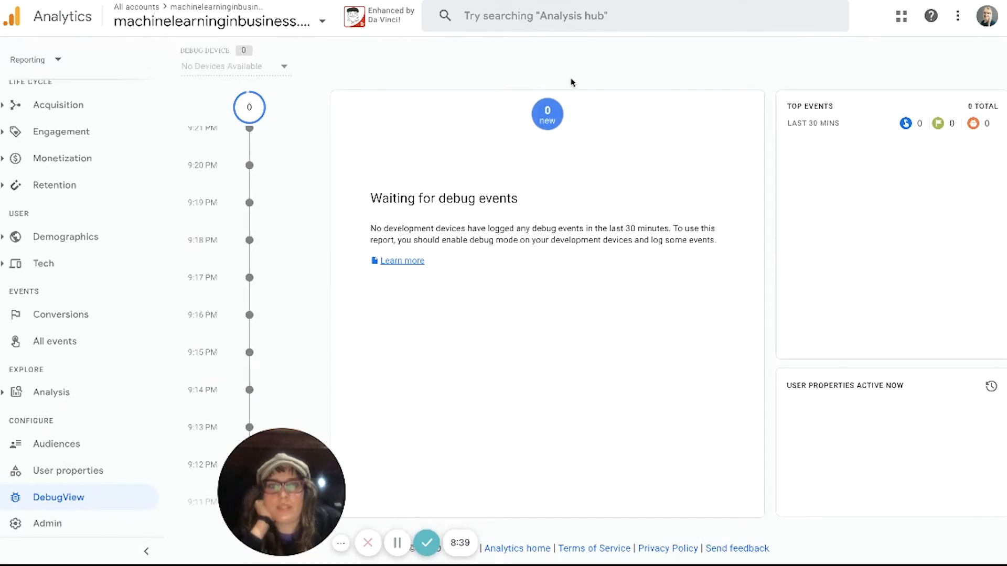
{"action": "key", "text": "ctrl+Tab"}
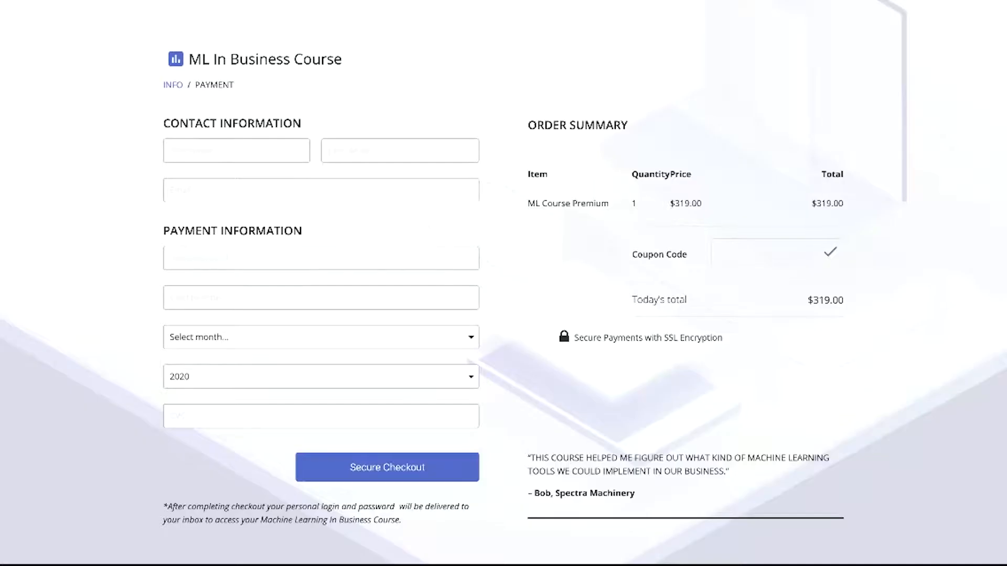
{"action": "key", "text": "ctrl+shift+Tab"}
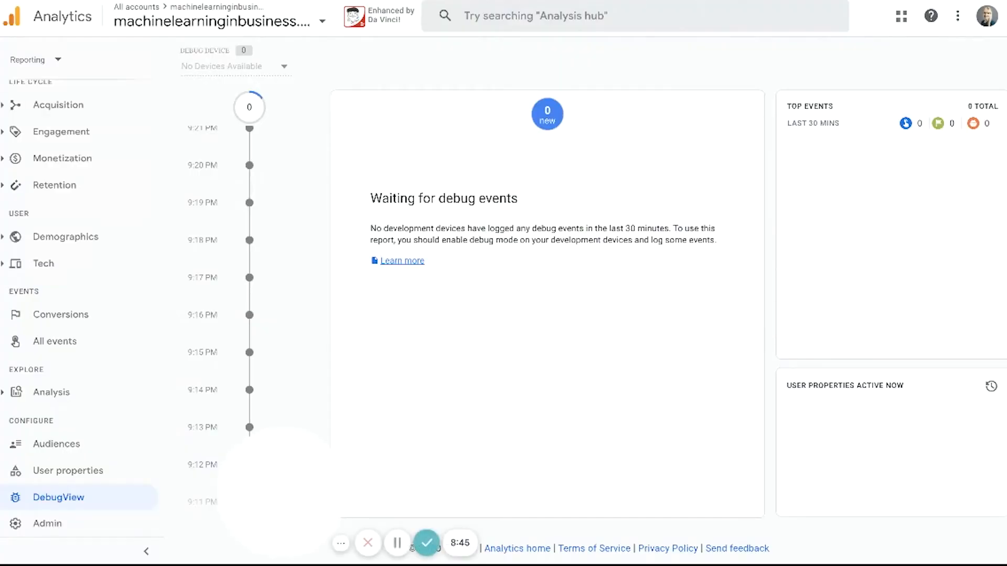
{"action": "key", "text": "ctrl+Tab"}
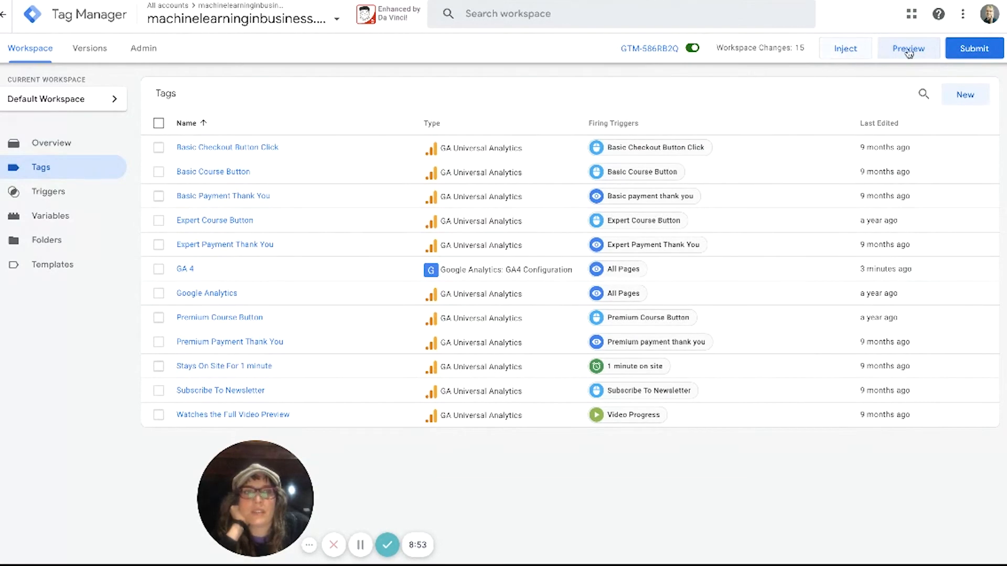
{"action": "left_click", "coordinate": [910, 52]}
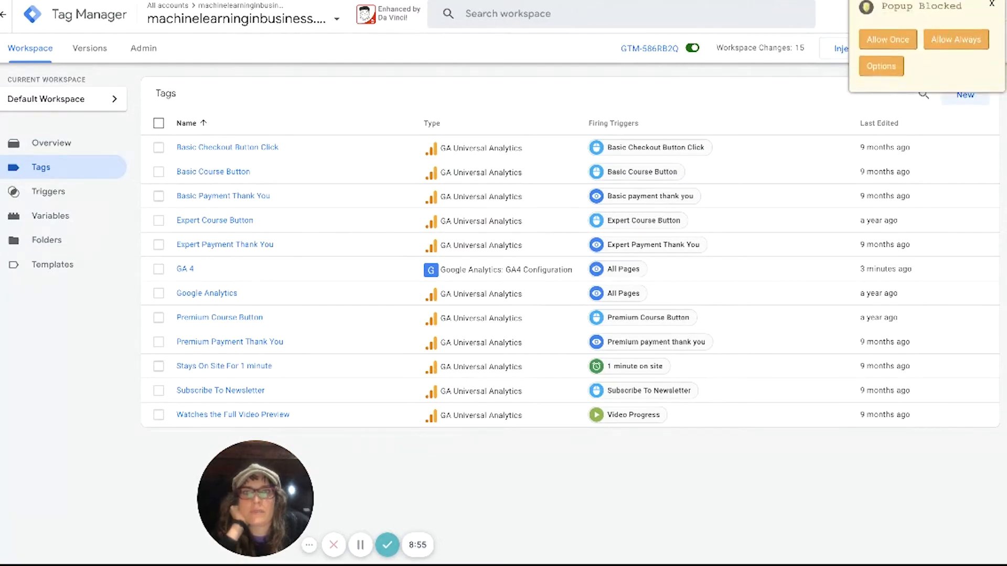
{"action": "left_click", "coordinate": [910, 52]}
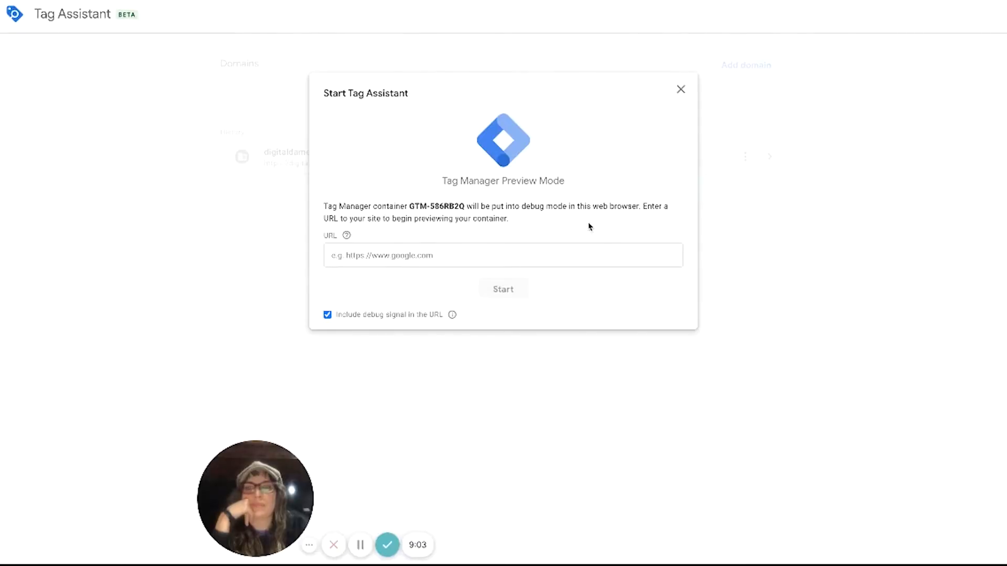
{"action": "left_click", "coordinate": [469, 253]}
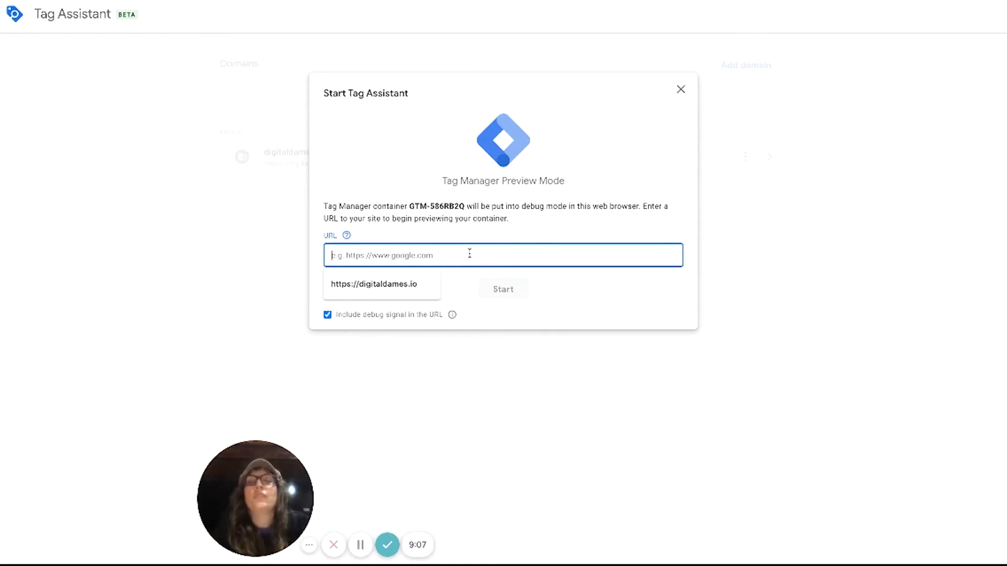
{"action": "type", "text": "h"}
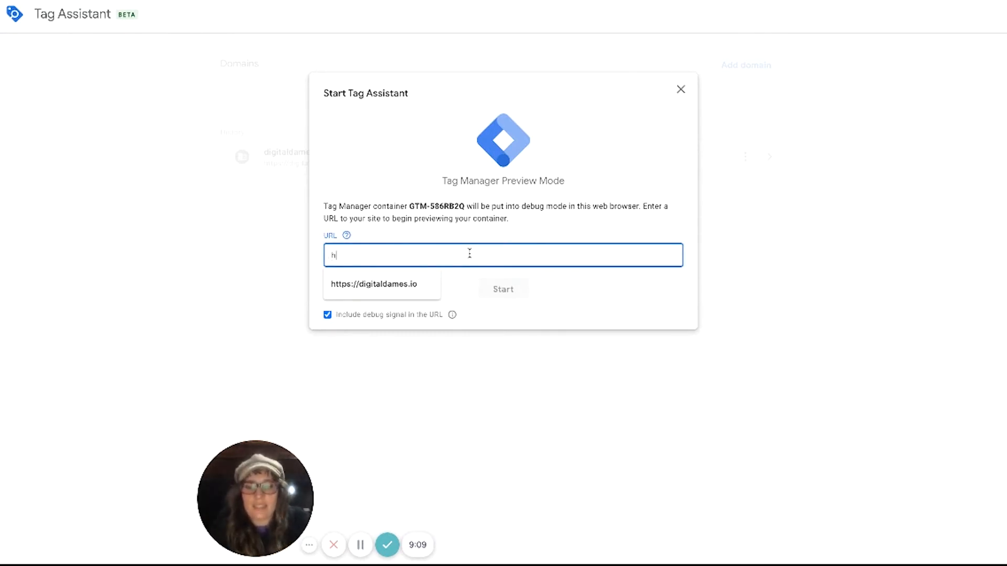
{"action": "type", "text": "ttps:"}
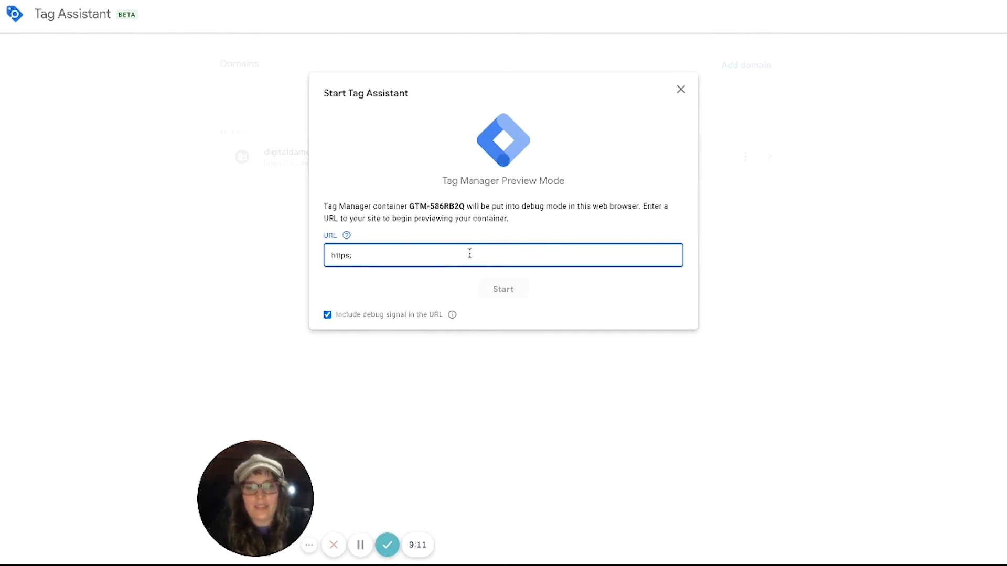
{"action": "key", "text": "BackSpace"}
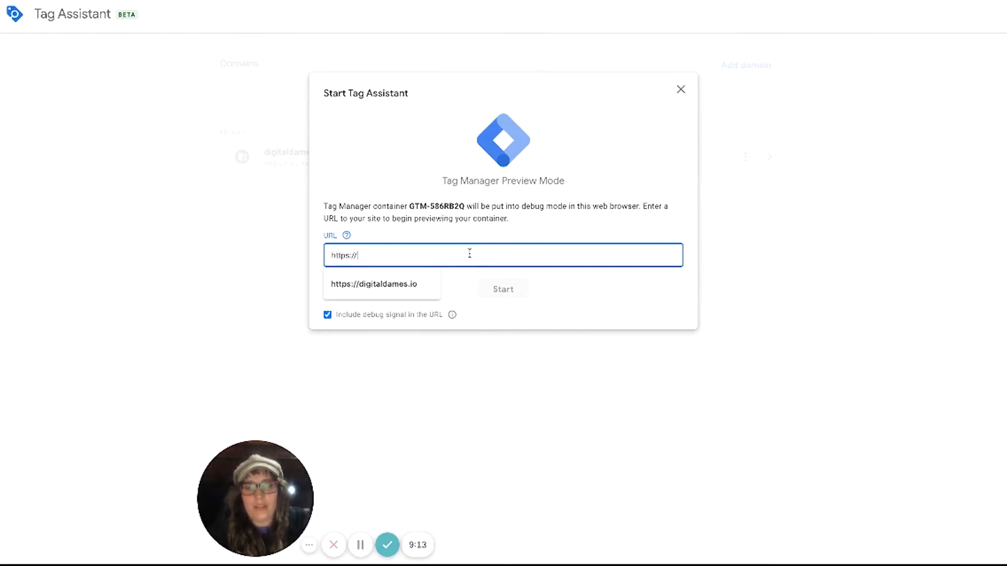
{"action": "type", "text": "://machinelearninginbusiness.com"}
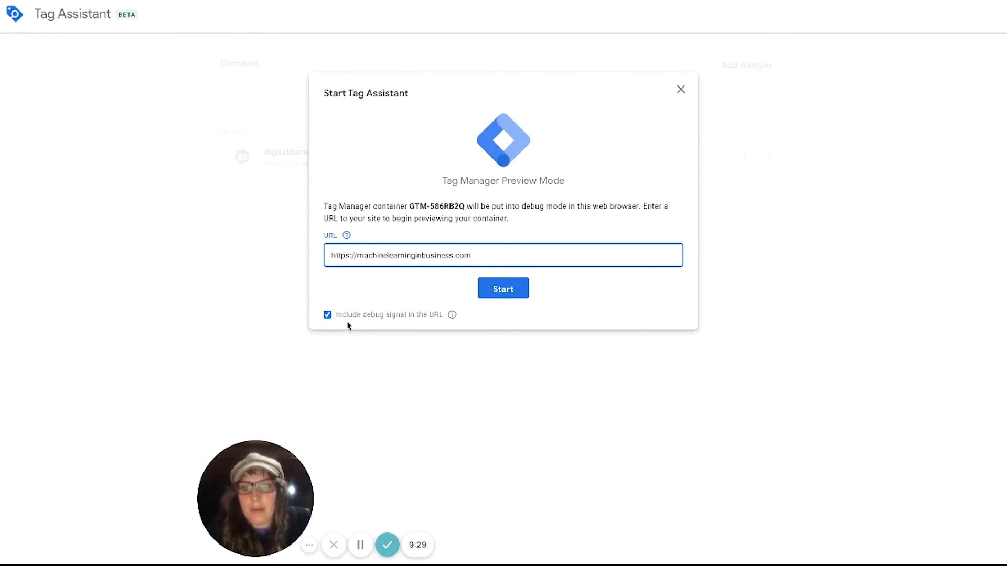
{"action": "left_click", "coordinate": [490, 289]}
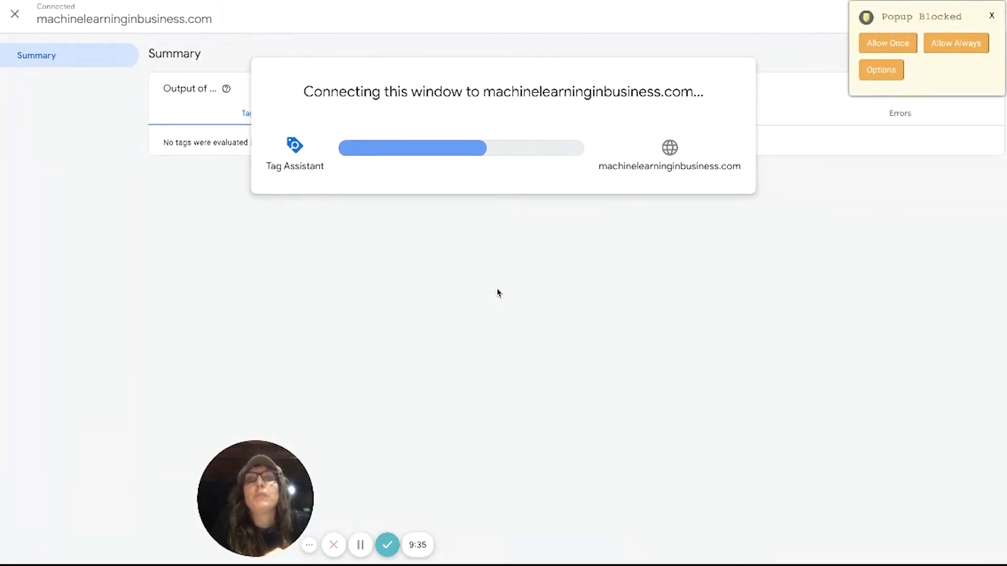
{"action": "left_click", "coordinate": [899, 44]}
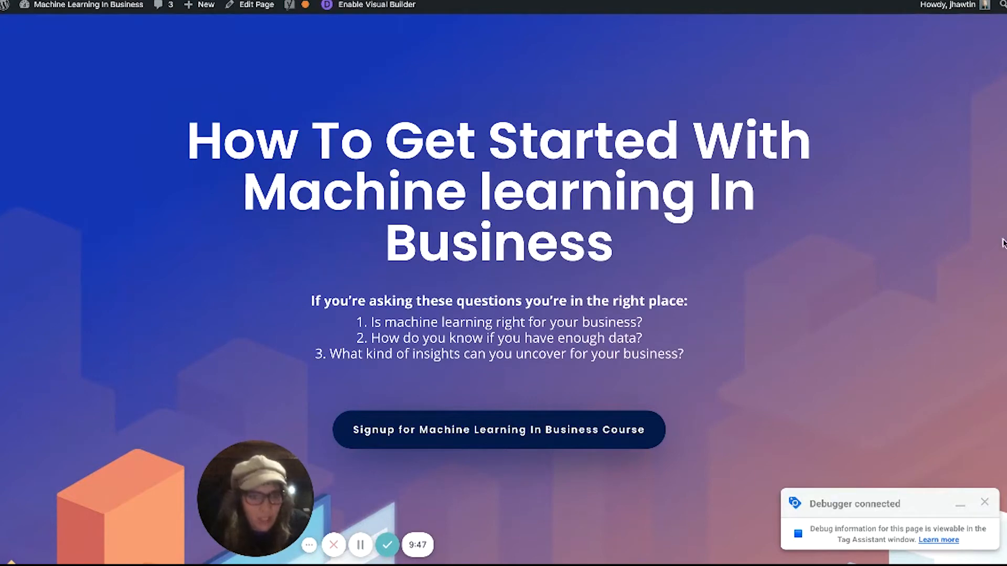
- Minimize the debugger notice on the website, follow the machine learning course signup link and return to Tag Assistant
{"action": "left_click", "coordinate": [962, 509]}
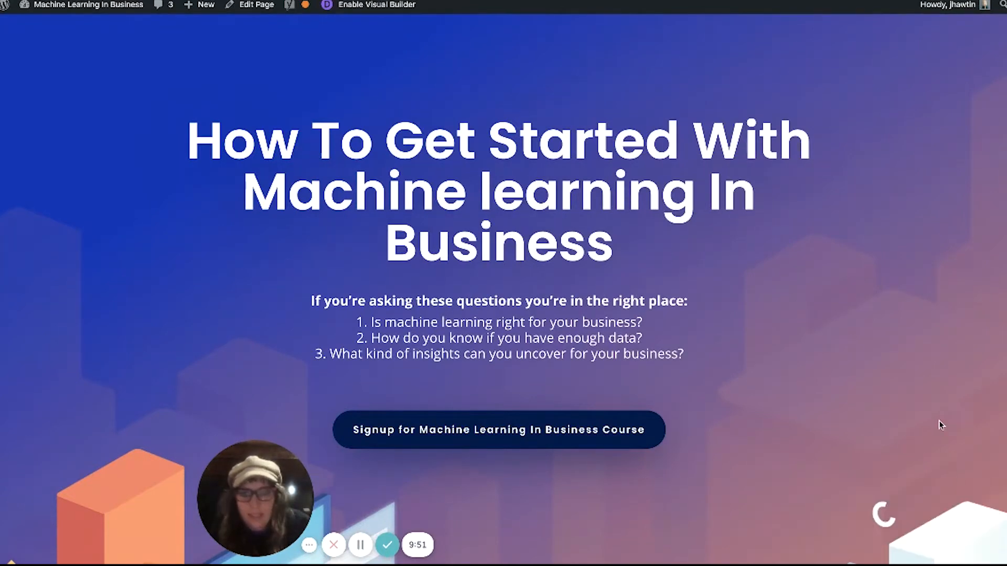
{"action": "left_click", "coordinate": [519, 438]}
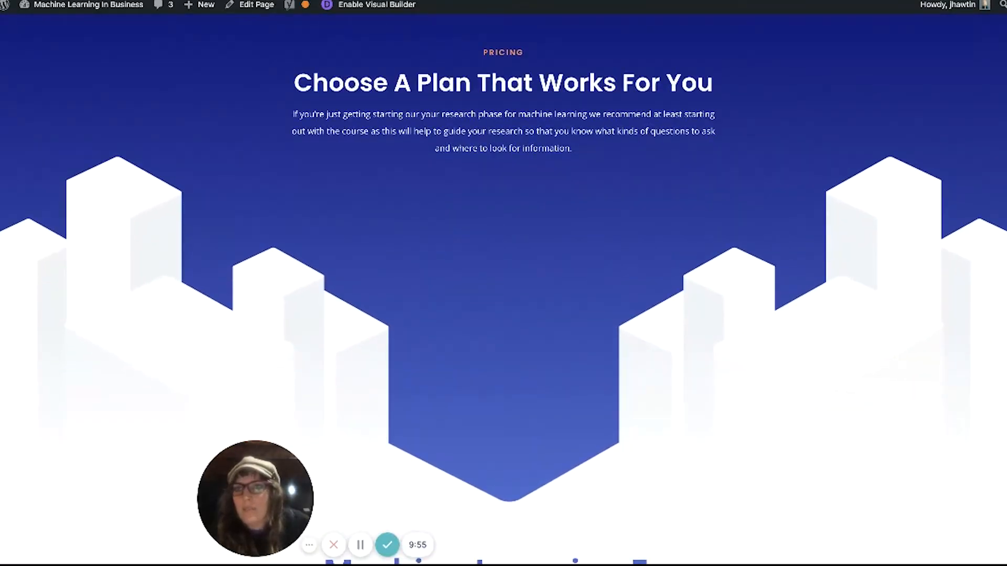
{"action": "left_click", "coordinate": [383, 1]}
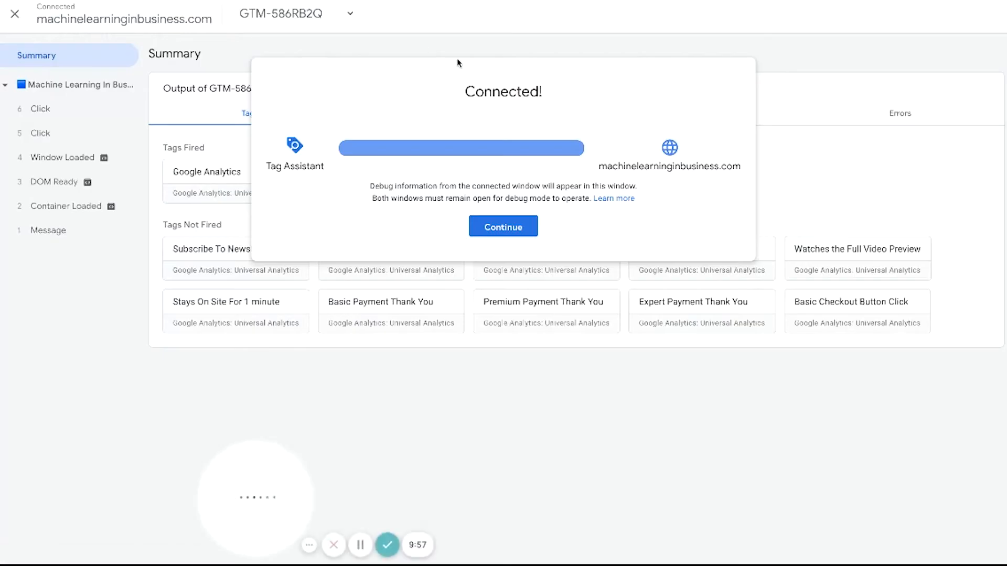
- Continue past the connection dialog and review the details of the fired GA 4 tag in Tag Assistant
{"action": "left_click", "coordinate": [516, 222]}
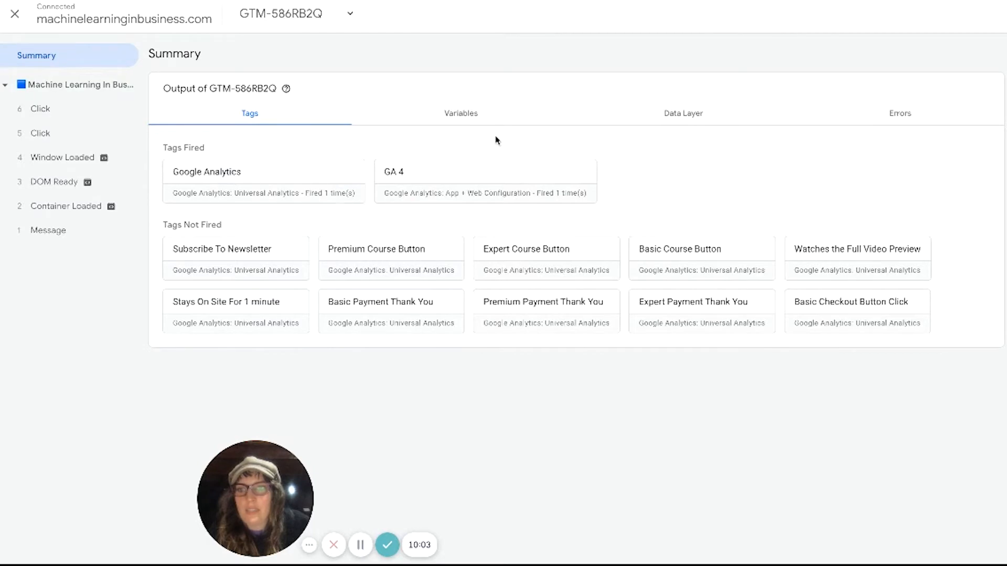
{"action": "left_click", "coordinate": [456, 192]}
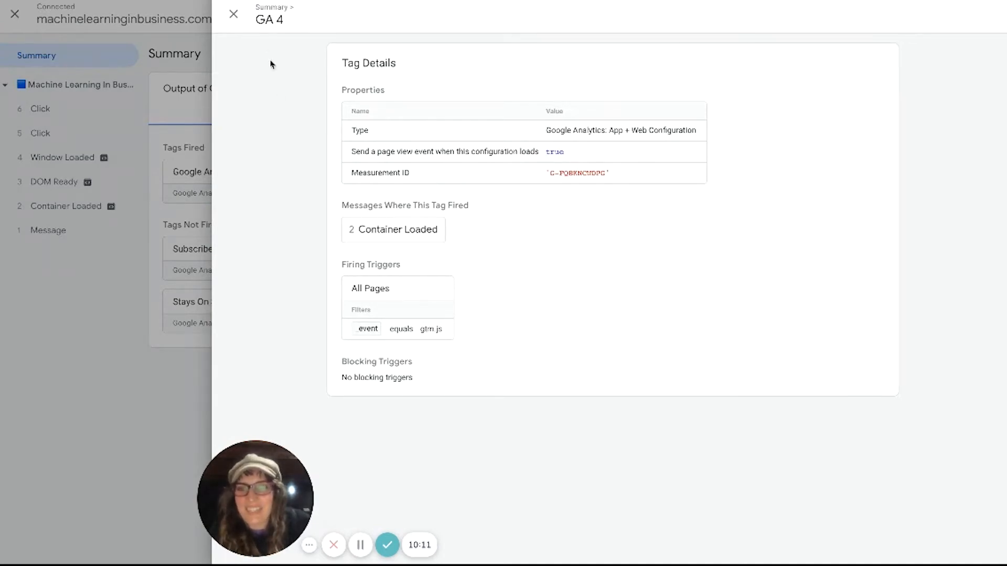
{"action": "left_click", "coordinate": [234, 16]}
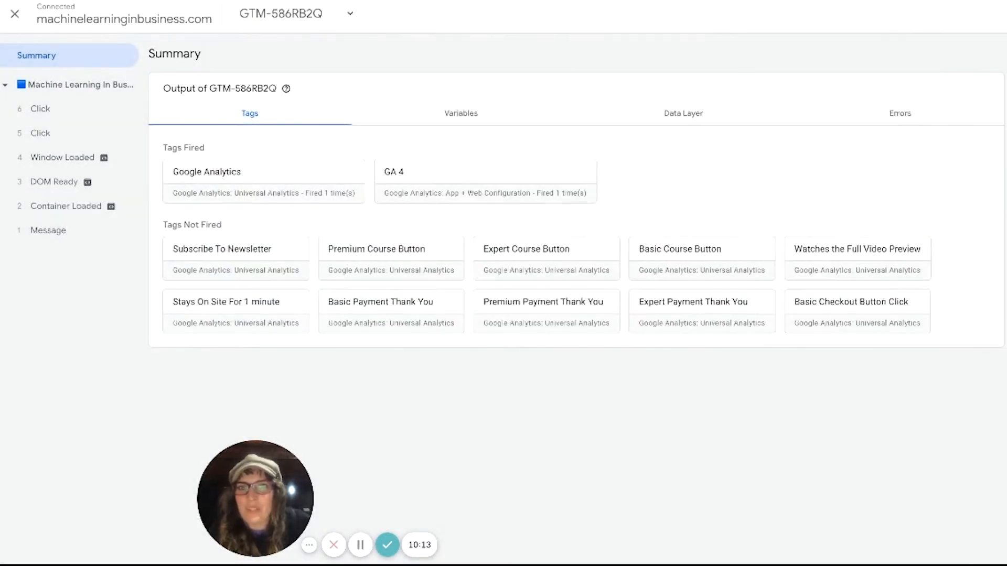
- Switch to Analytics and examine the Realtime overview, including page views by title and event counts by event name
{"action": "key", "text": "ctrl+Tab"}
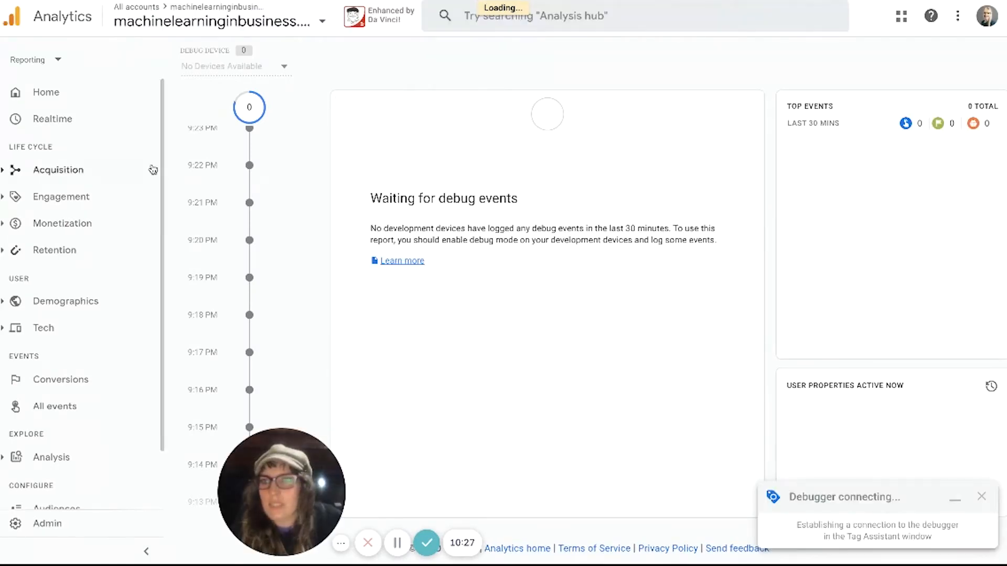
{"action": "left_click", "coordinate": [75, 120]}
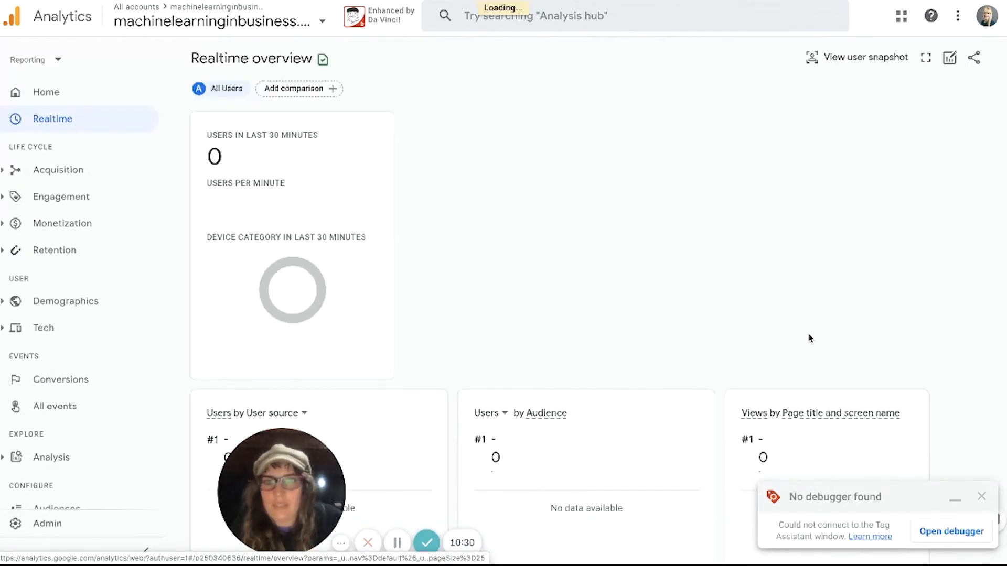
{"action": "scroll", "coordinate": [806, 335], "scroll_direction": "down", "scroll_amount": 2}
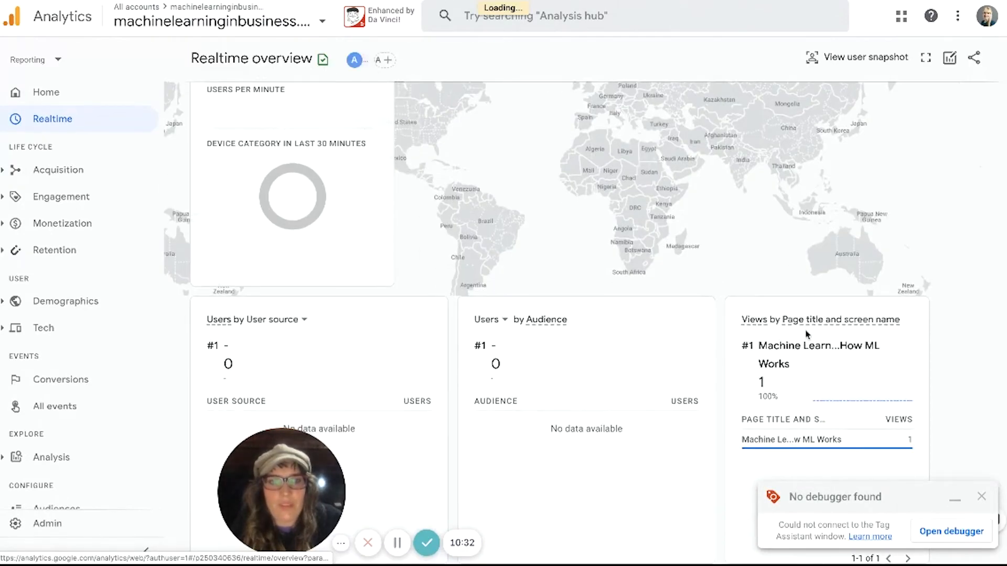
{"action": "mouse_move", "coordinate": [785, 438]}
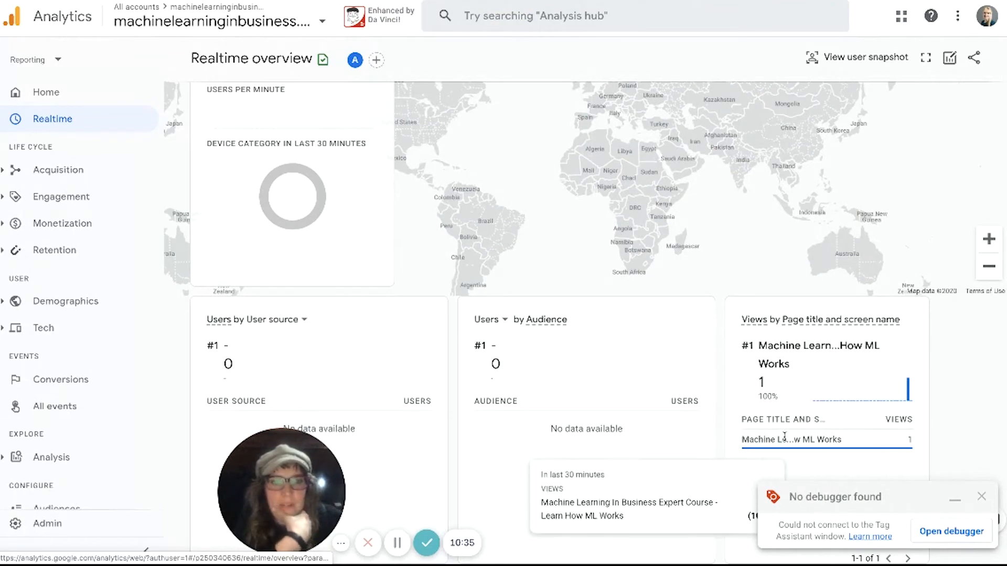
{"action": "scroll", "coordinate": [561, 242], "scroll_direction": "down", "scroll_amount": 1}
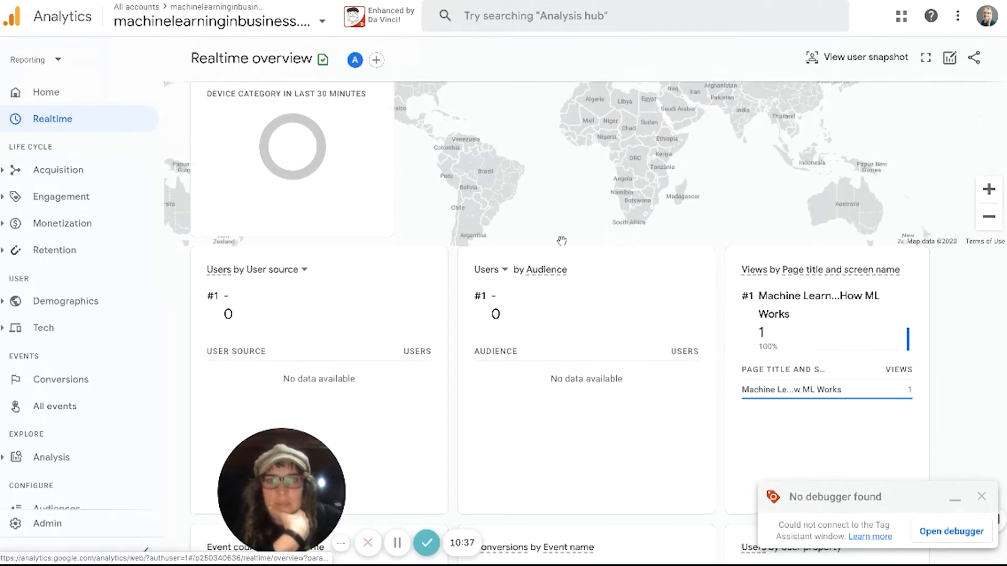
{"action": "mouse_move", "coordinate": [775, 382]}
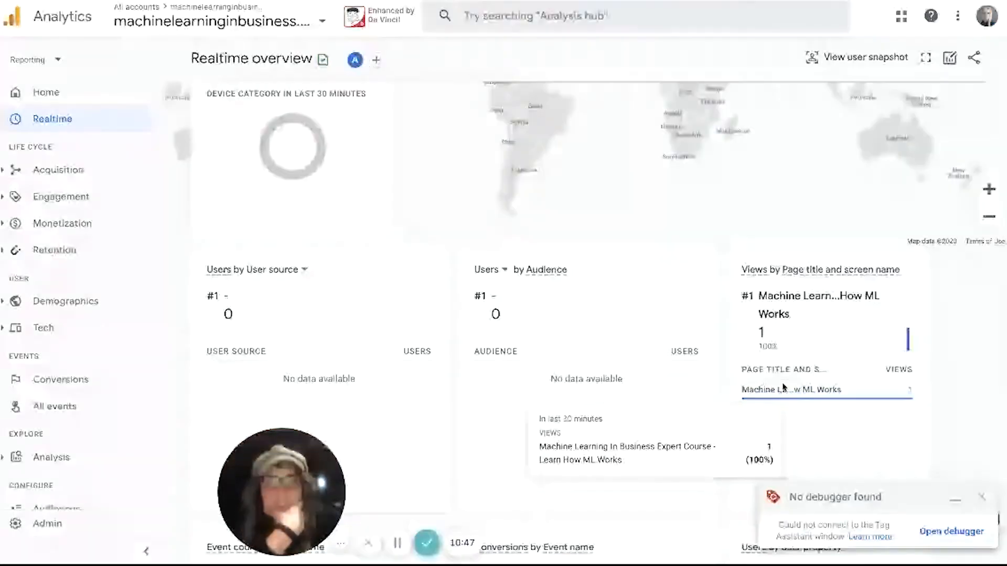
{"action": "scroll", "coordinate": [783, 388], "scroll_direction": "down", "scroll_amount": 5}
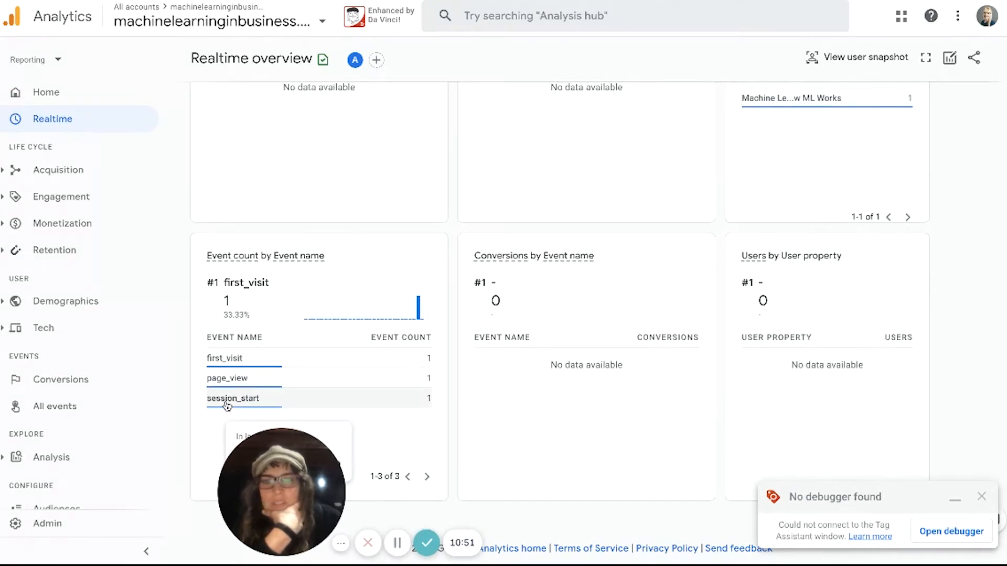
{"action": "scroll", "coordinate": [426, 350], "scroll_direction": "up", "scroll_amount": 5}
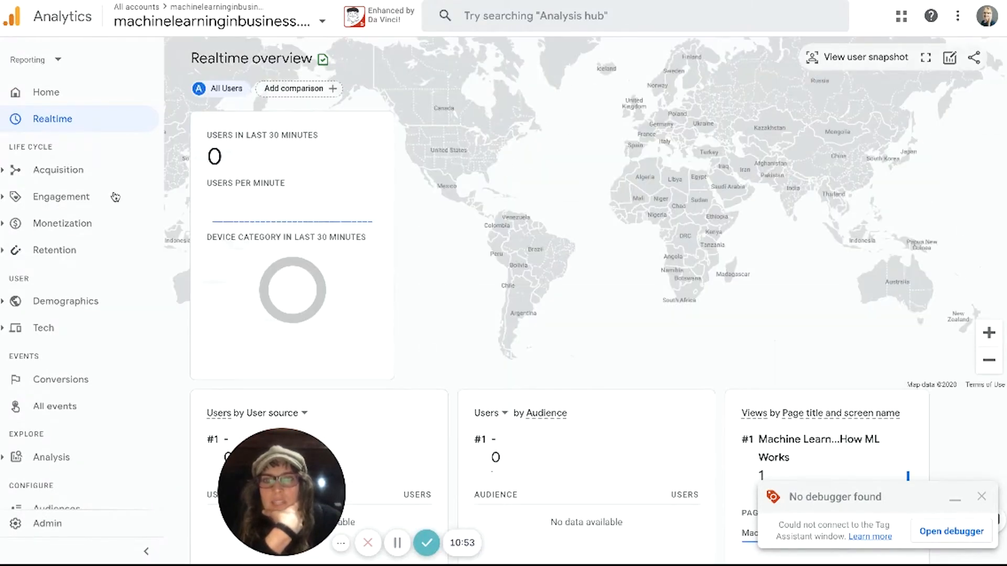
- Check DebugView for debug events, reading its notice about enabling debug mode and the top events summary
{"action": "scroll", "coordinate": [79, 167], "scroll_direction": "down", "scroll_amount": 1}
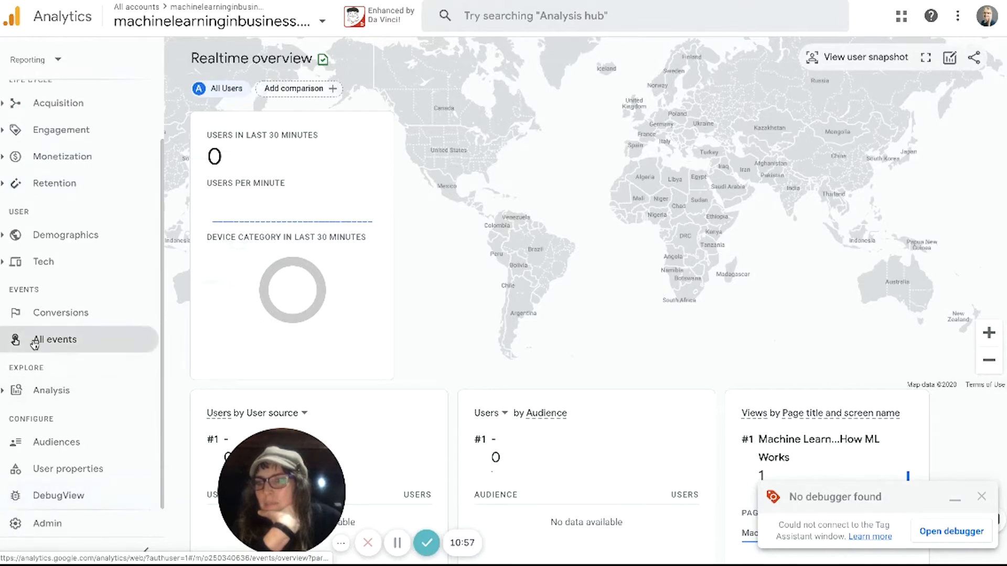
{"action": "left_click", "coordinate": [57, 495]}
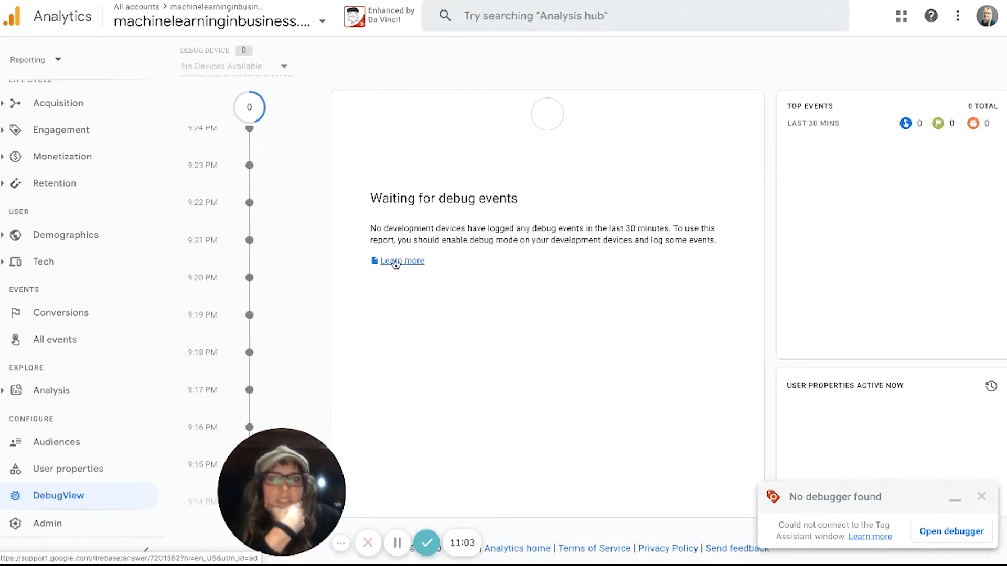
{"action": "left_click_drag", "start_coordinate": [378, 228], "coordinate": [596, 229]}
{"action": "left_click", "coordinate": [871, 181]}
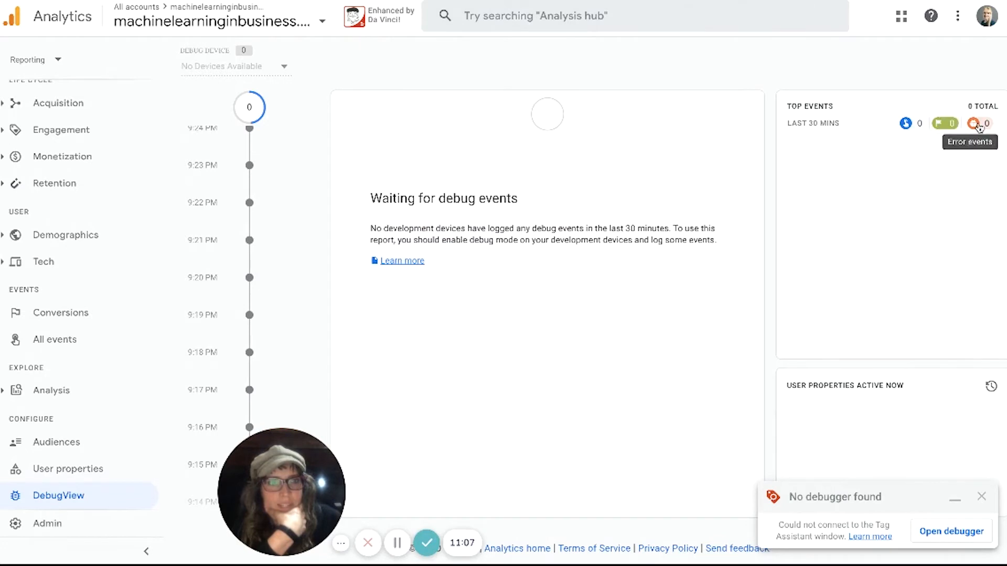
{"action": "left_click", "coordinate": [968, 502]}
- Read the DebugView help article on enabling debug mode on a device or browser, and return to Tag Assistant
{"action": "left_click", "coordinate": [402, 260]}
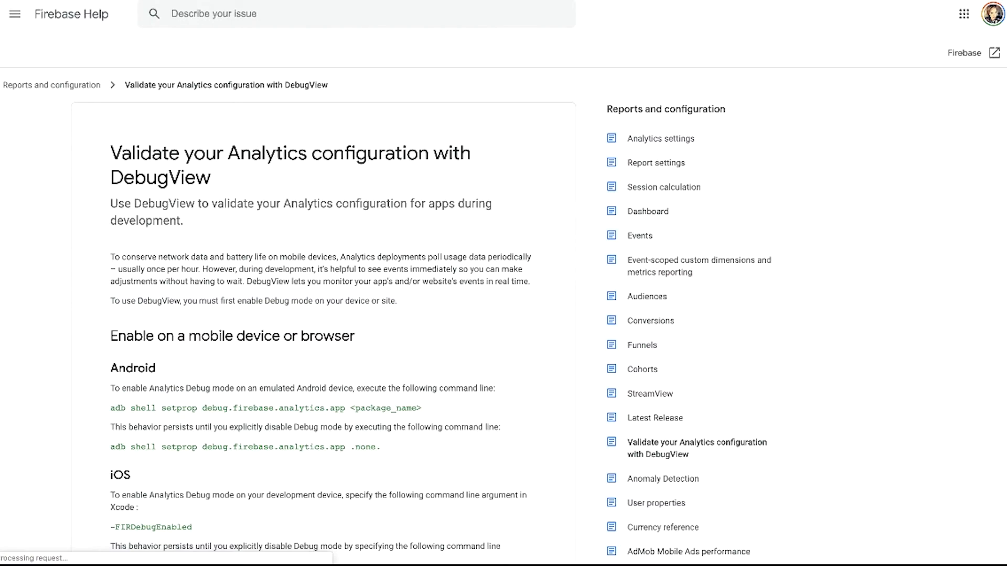
{"action": "left_click_drag", "start_coordinate": [110, 204], "coordinate": [264, 336]}
{"action": "scroll", "coordinate": [365, 339], "scroll_direction": "down", "scroll_amount": 2}
{"action": "scroll", "coordinate": [513, 329], "scroll_direction": "down", "scroll_amount": 3}
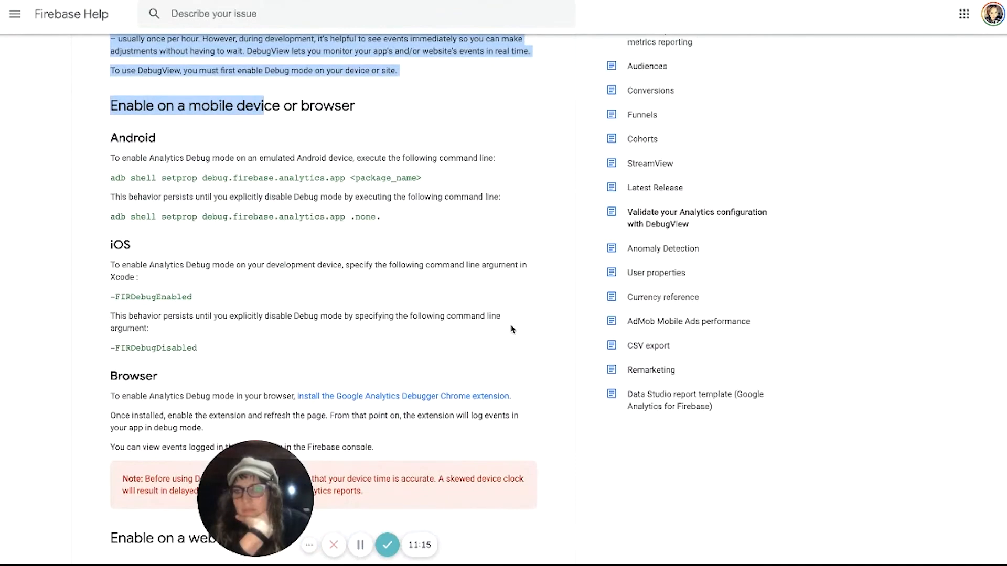
{"action": "left_click", "coordinate": [428, 0]}
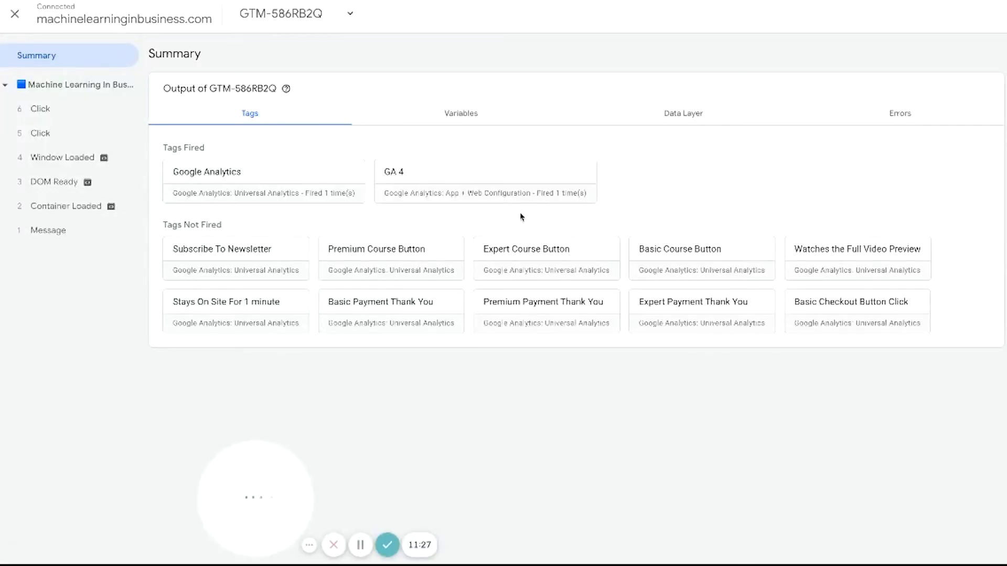
- Switch to Tag Manager and make a copy of the Premium Course Button tag
{"action": "left_click", "coordinate": [564, 1]}
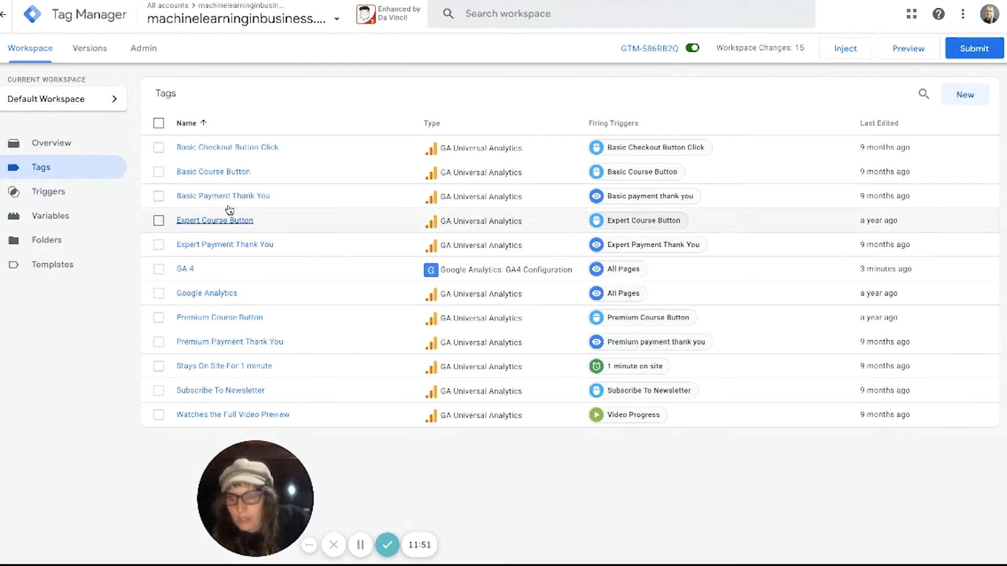
{"action": "left_click", "coordinate": [246, 318]}
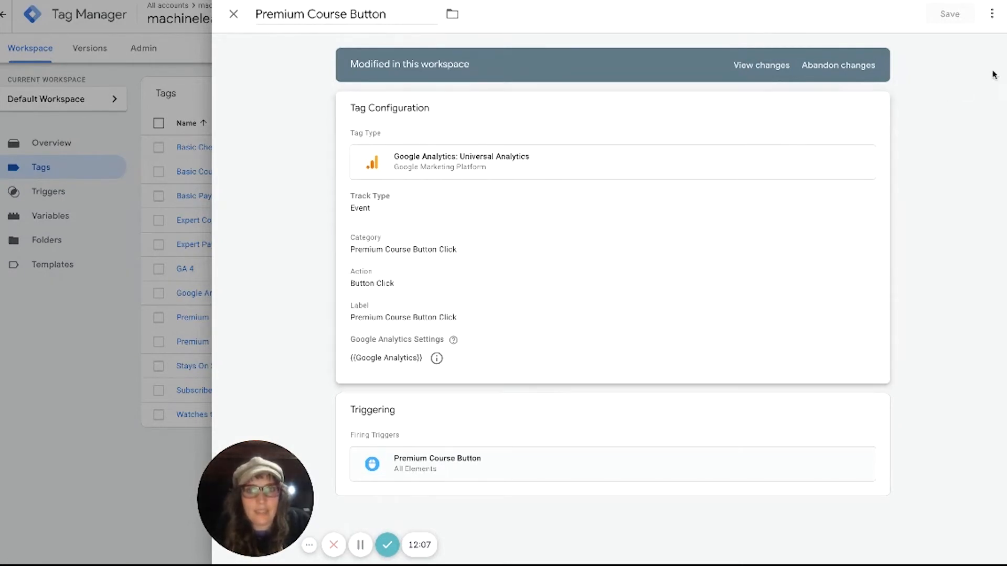
{"action": "left_click", "coordinate": [992, 14]}
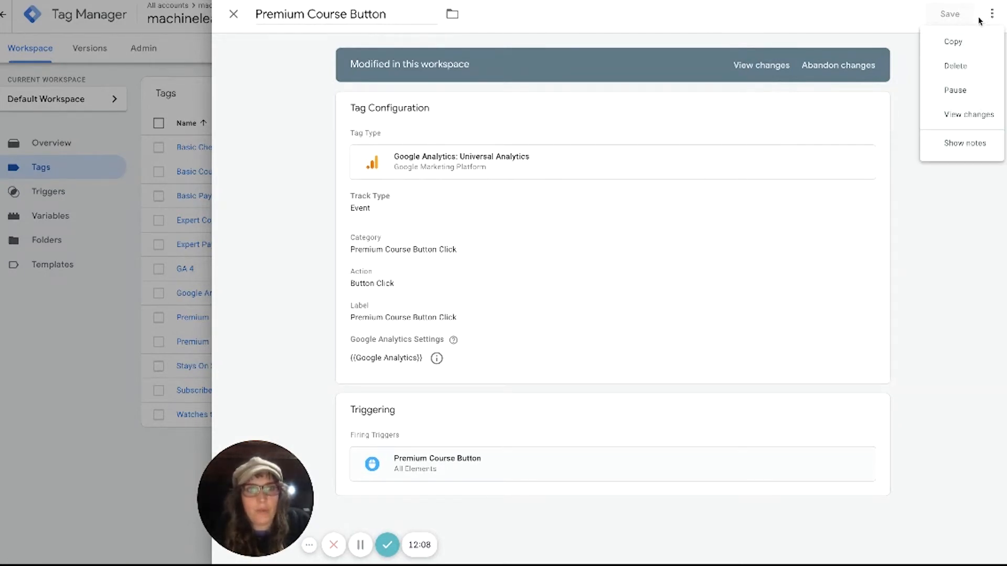
{"action": "left_click", "coordinate": [965, 46]}
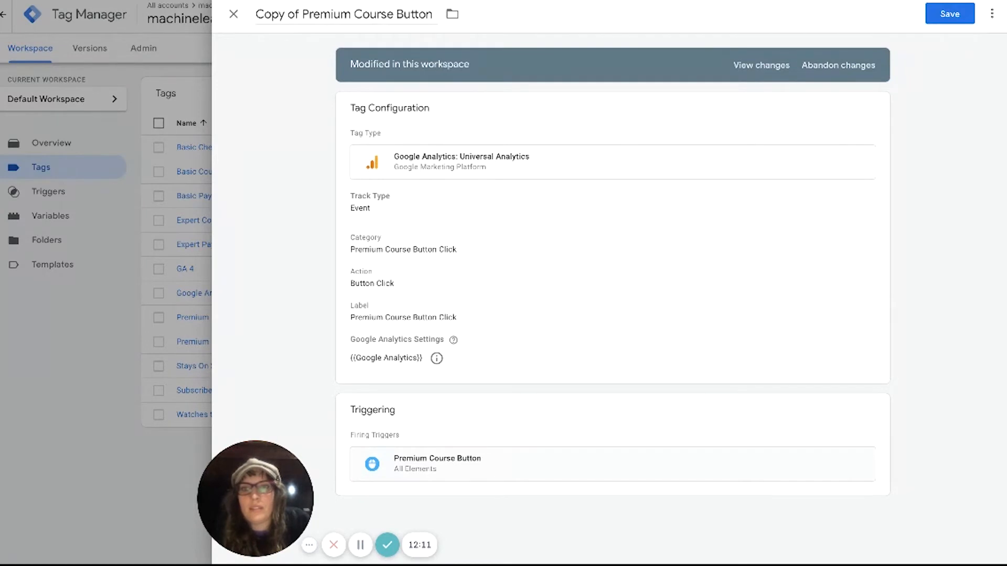
- Rename the copied tag as GA4 - Premium Course Button
{"action": "left_click_drag", "start_coordinate": [303, 14], "coordinate": [259, 15]}
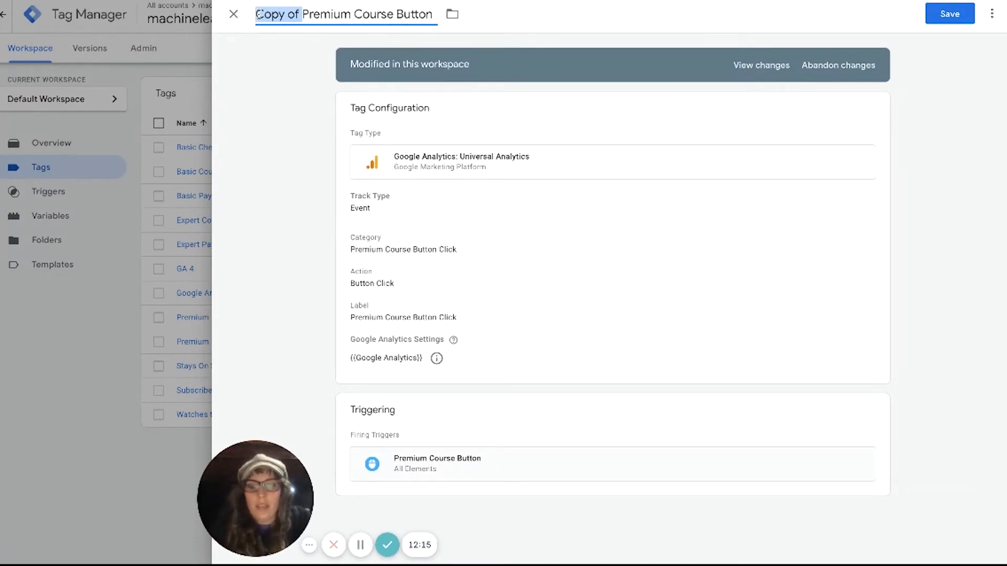
{"action": "type", "text": "GA"}
{"action": "type", "text": "4 -"}
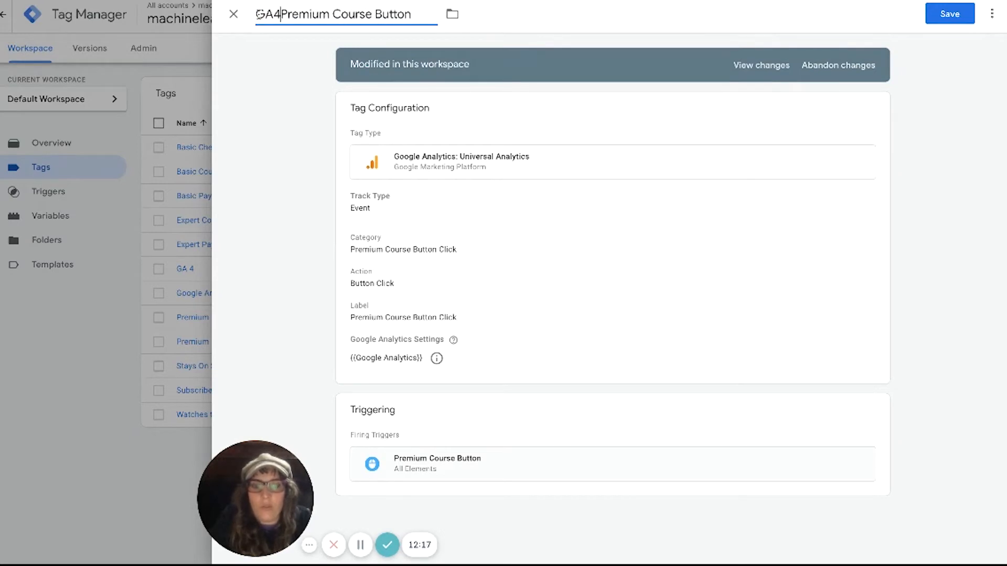
{"action": "left_click", "coordinate": [278, 95]}
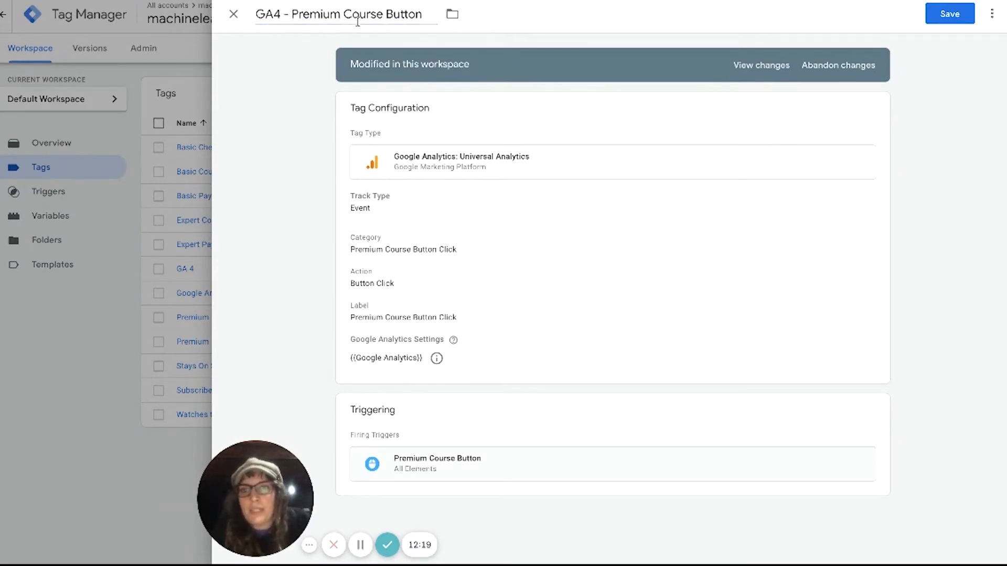
{"action": "left_click_drag", "start_coordinate": [258, 14], "coordinate": [282, 14]}
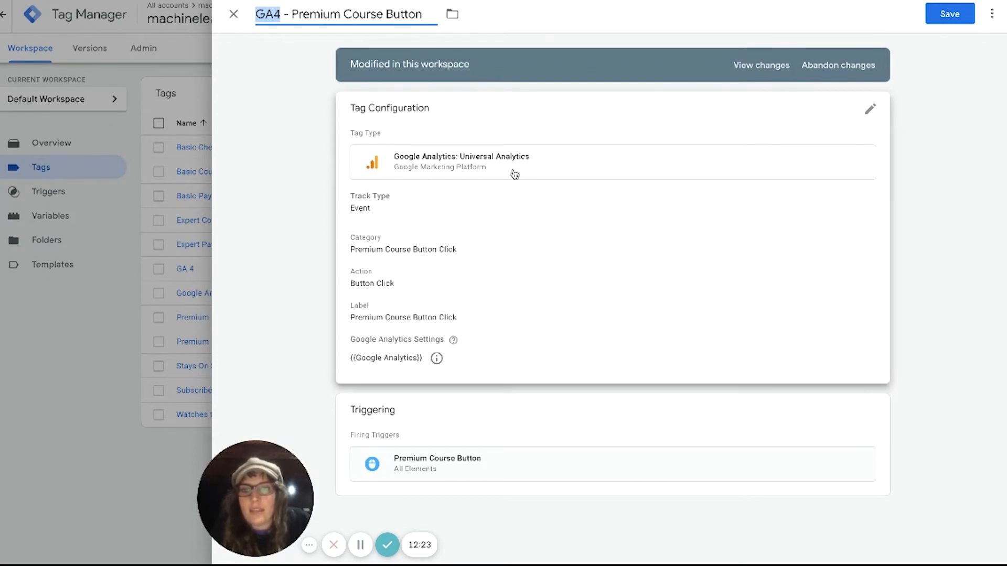
- Change the tag type to Google Analytics: GA4 Event and choose GA 4 as its configuration tag
{"action": "left_click", "coordinate": [869, 110]}
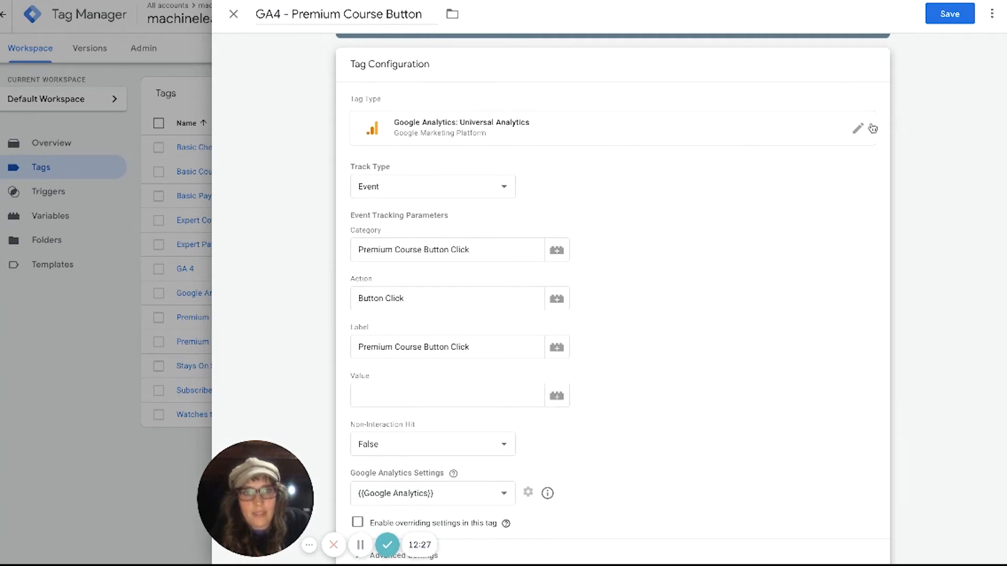
{"action": "left_click", "coordinate": [860, 130]}
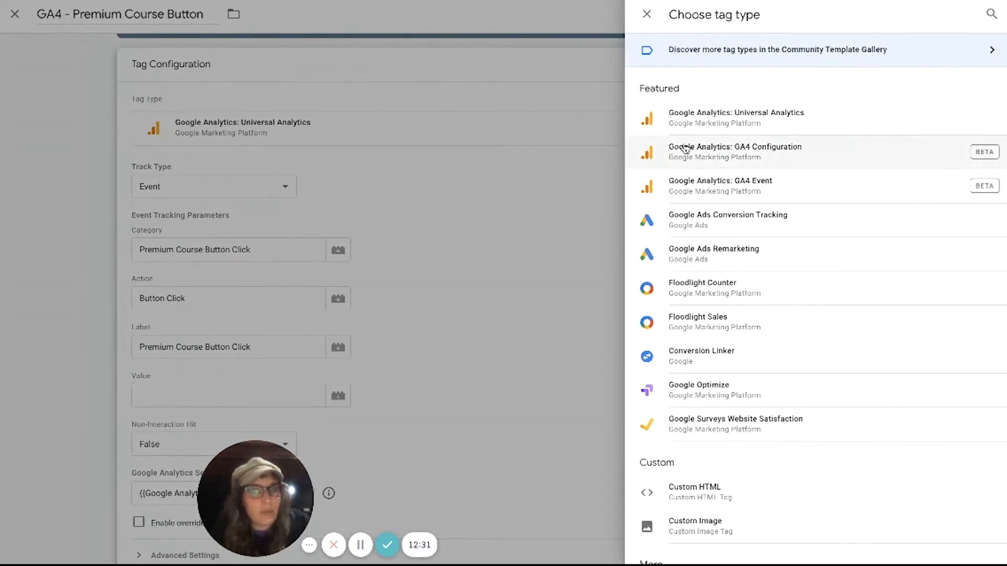
{"action": "left_click", "coordinate": [758, 188]}
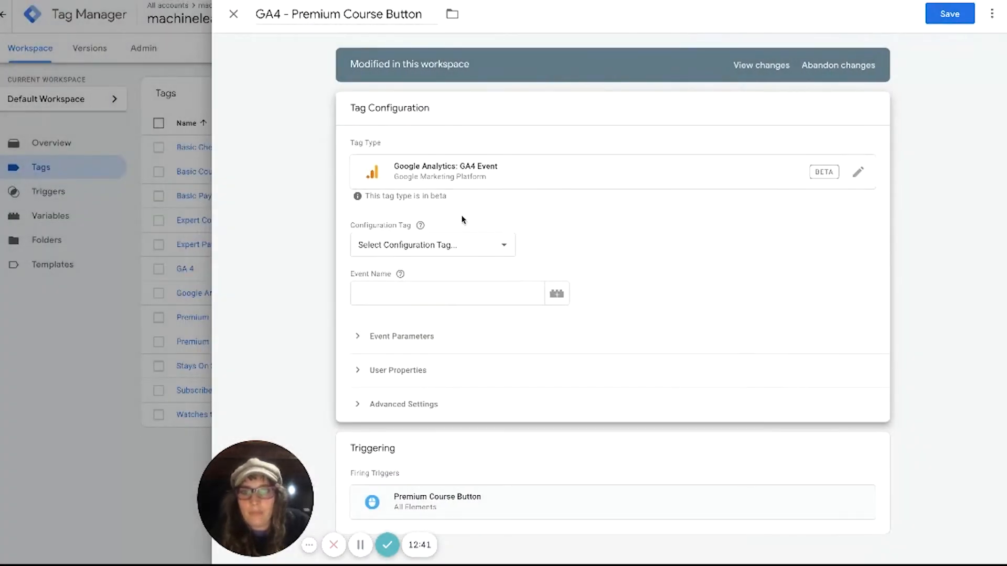
{"action": "left_click", "coordinate": [499, 245]}
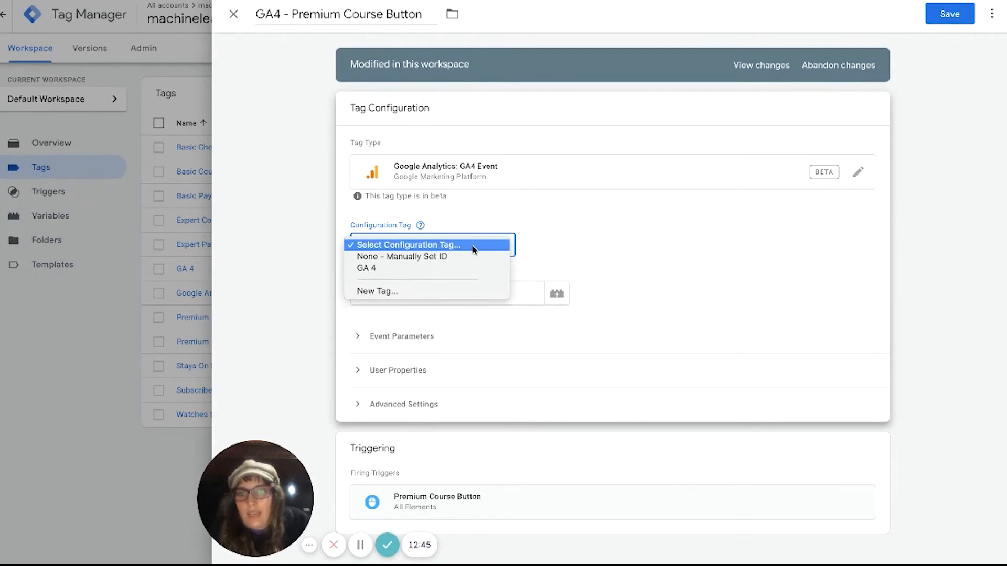
{"action": "left_click", "coordinate": [380, 273]}
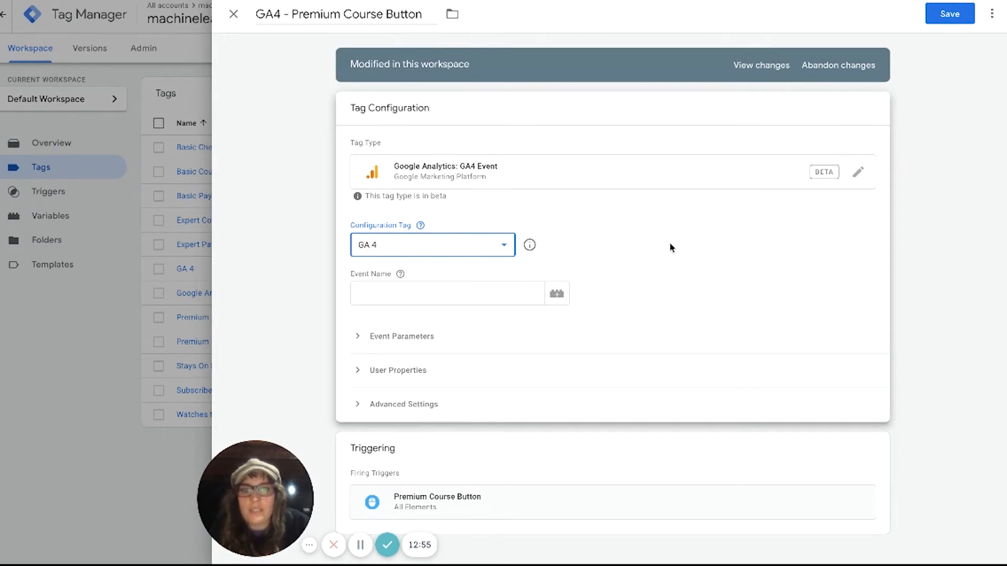
- Set the tag's event name to premium_course_button
{"action": "left_click", "coordinate": [381, 295]}
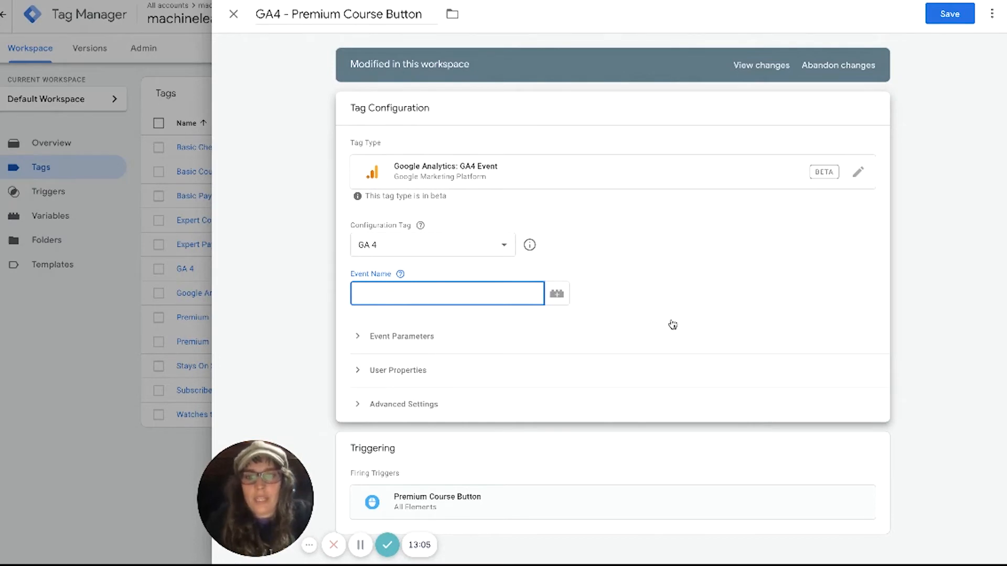
{"action": "type", "text": "emium_"}
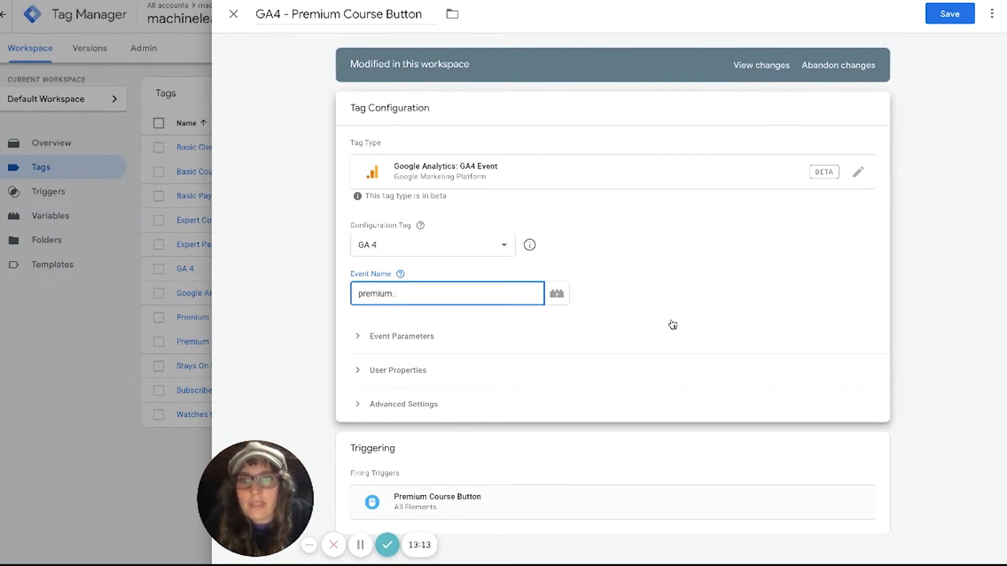
{"action": "type", "text": "cours"}
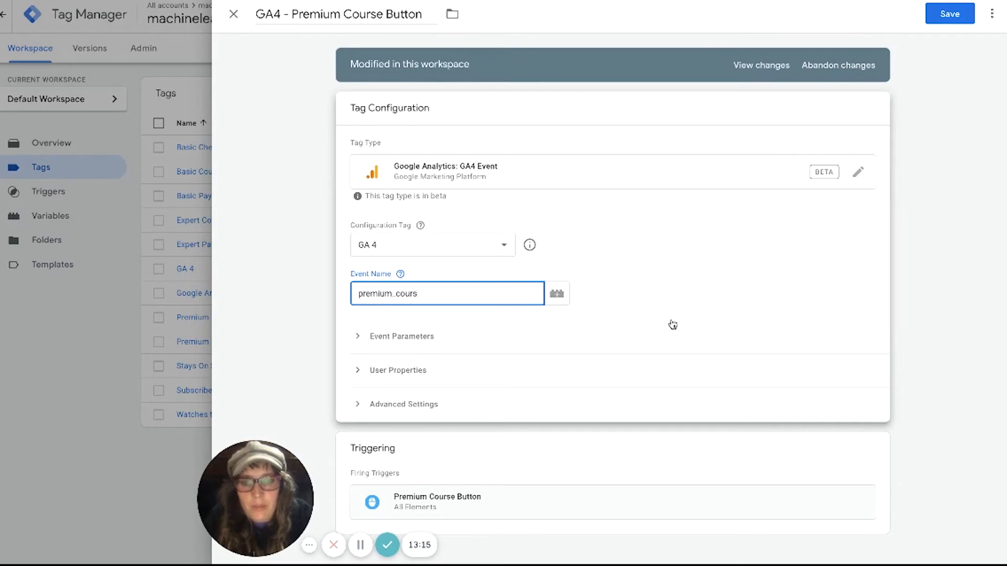
{"action": "type", "text": "e_button"}
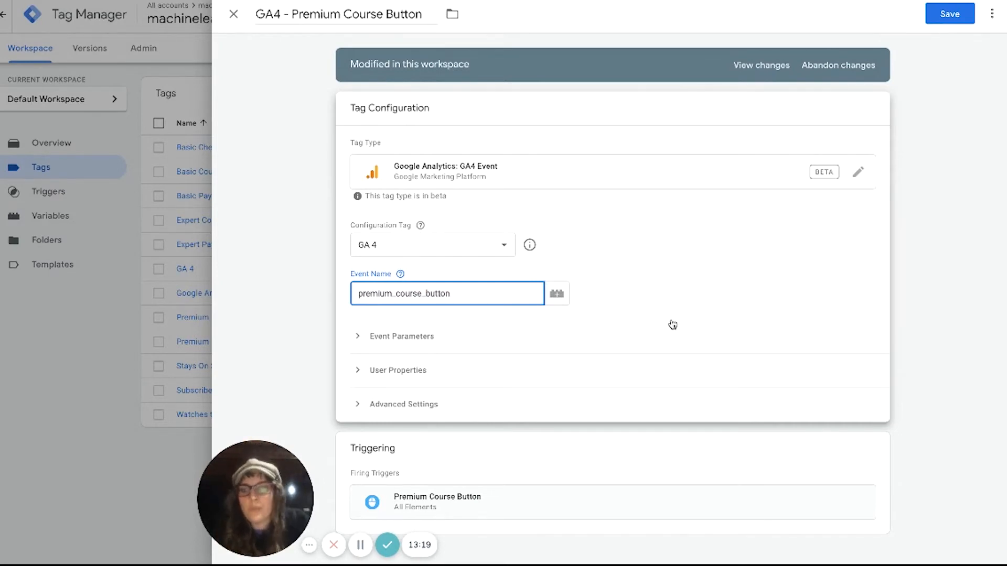
{"action": "mouse_move", "coordinate": [397, 277]}
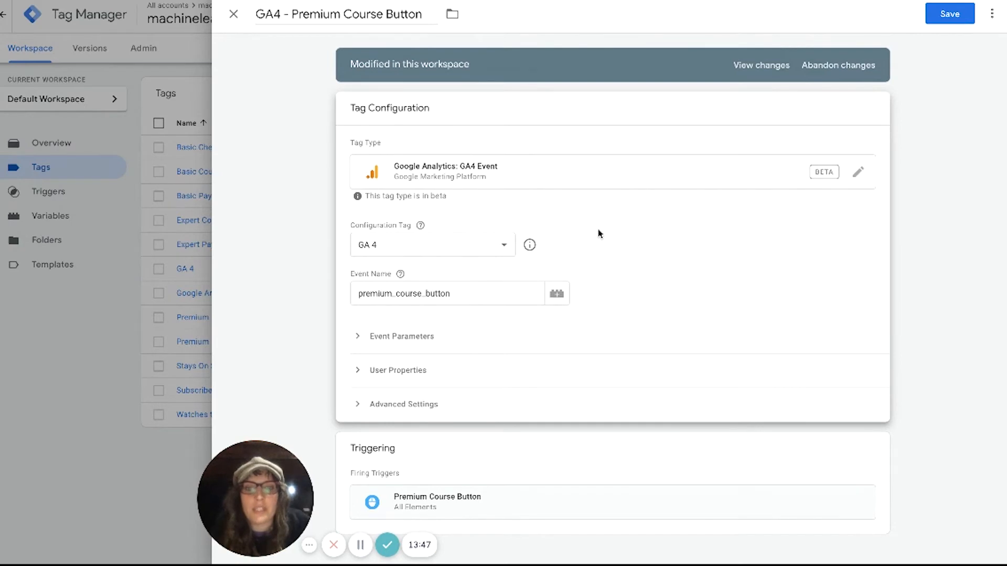
- Examine the tag's Event Parameters, User Properties and Advanced Settings options, and collapse each section again
{"action": "left_click", "coordinate": [359, 337]}
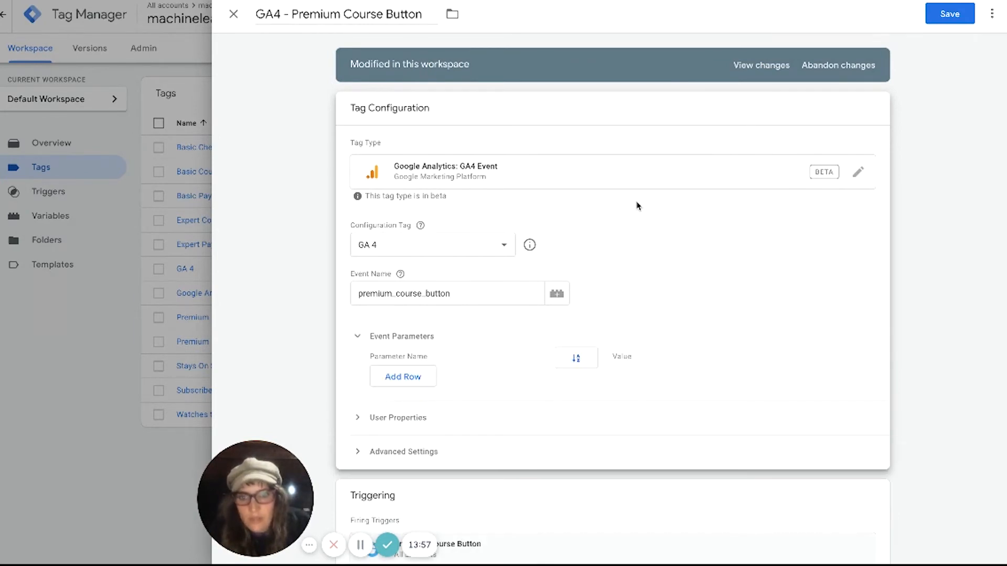
{"action": "left_click", "coordinate": [350, 424]}
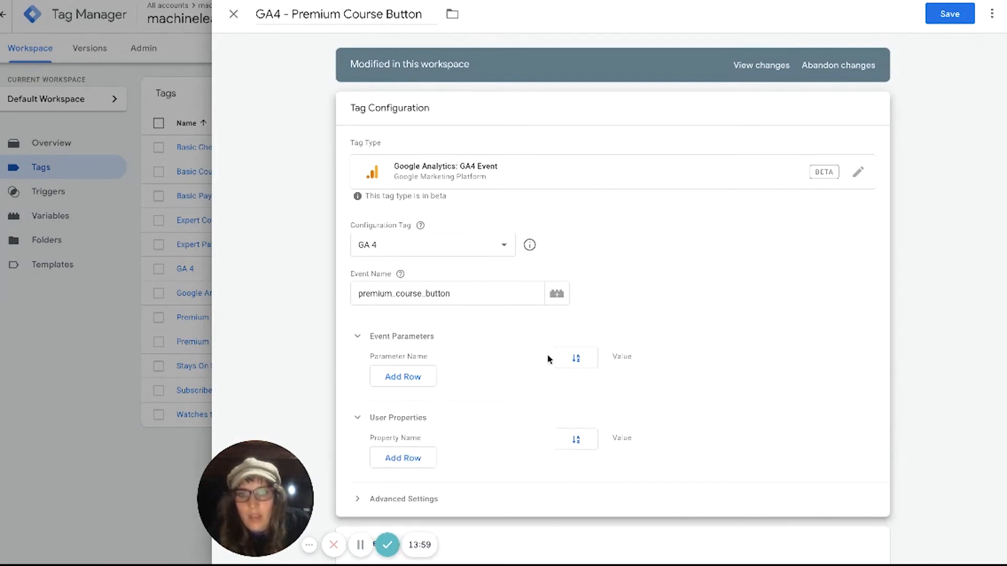
{"action": "scroll", "coordinate": [660, 328], "scroll_direction": "down", "scroll_amount": 1}
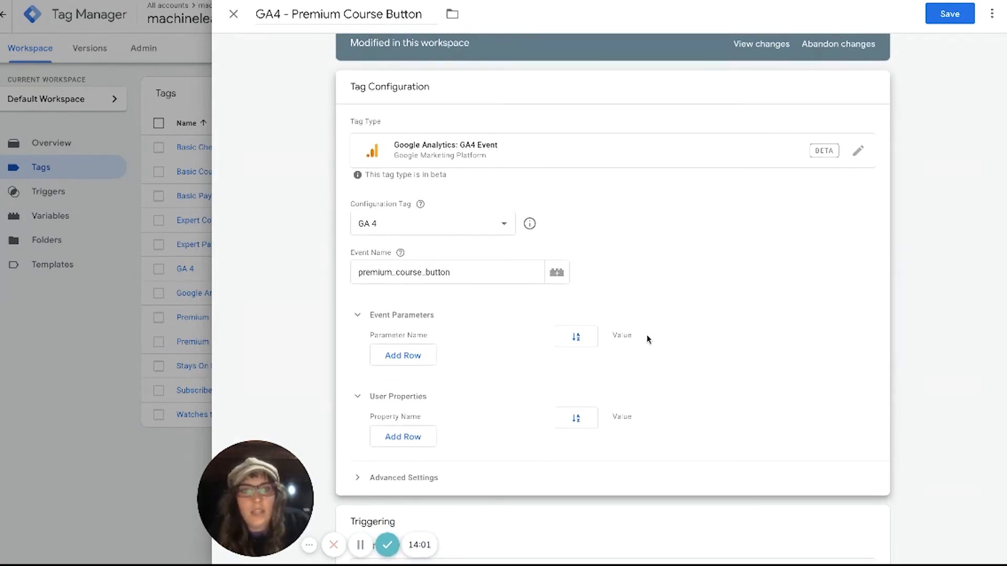
{"action": "scroll", "coordinate": [646, 336], "scroll_direction": "down", "scroll_amount": 1}
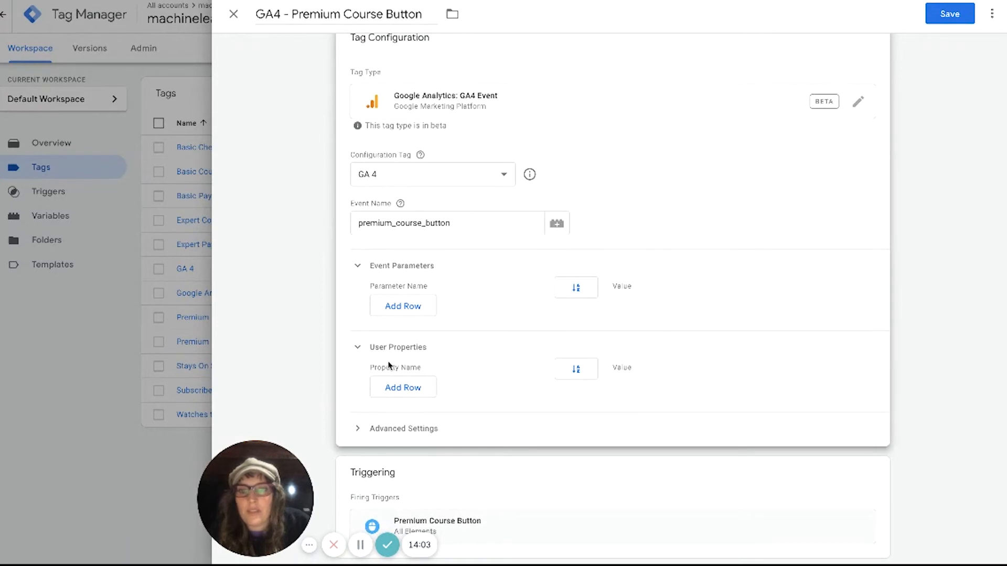
{"action": "left_click", "coordinate": [354, 429]}
{"action": "scroll", "coordinate": [468, 366], "scroll_direction": "down", "scroll_amount": 3}
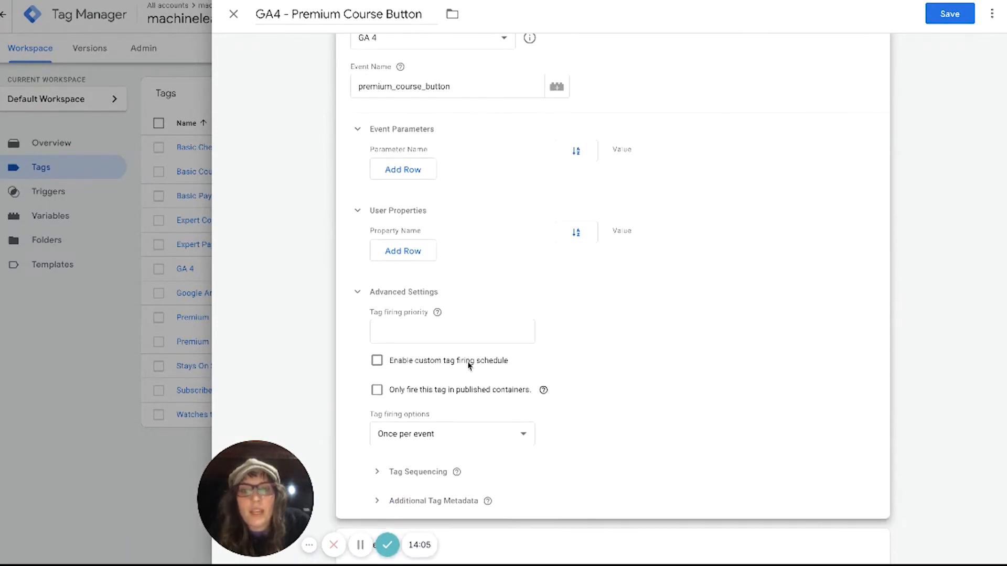
{"action": "left_click", "coordinate": [357, 292]}
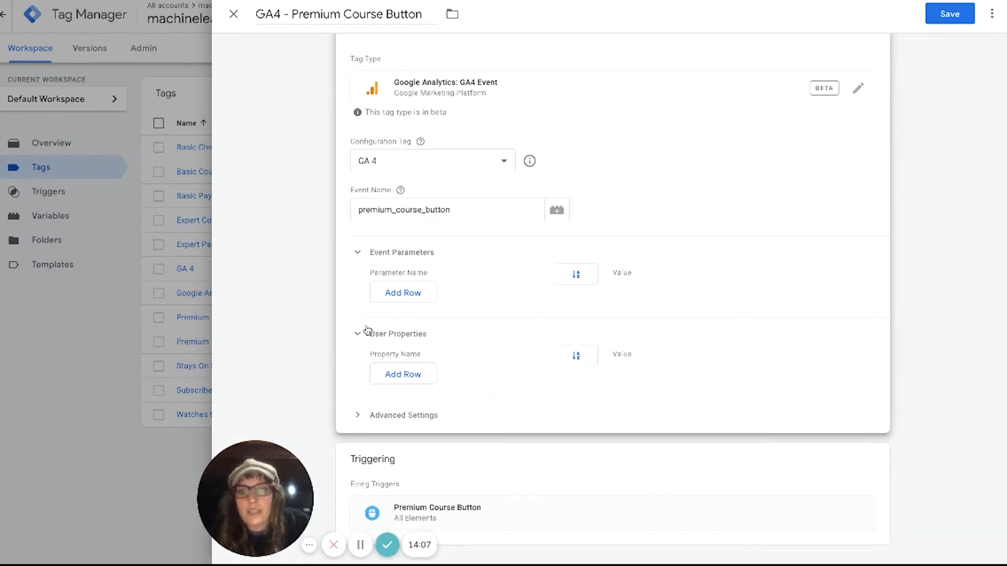
{"action": "left_click", "coordinate": [358, 332]}
{"action": "left_click", "coordinate": [358, 302]}
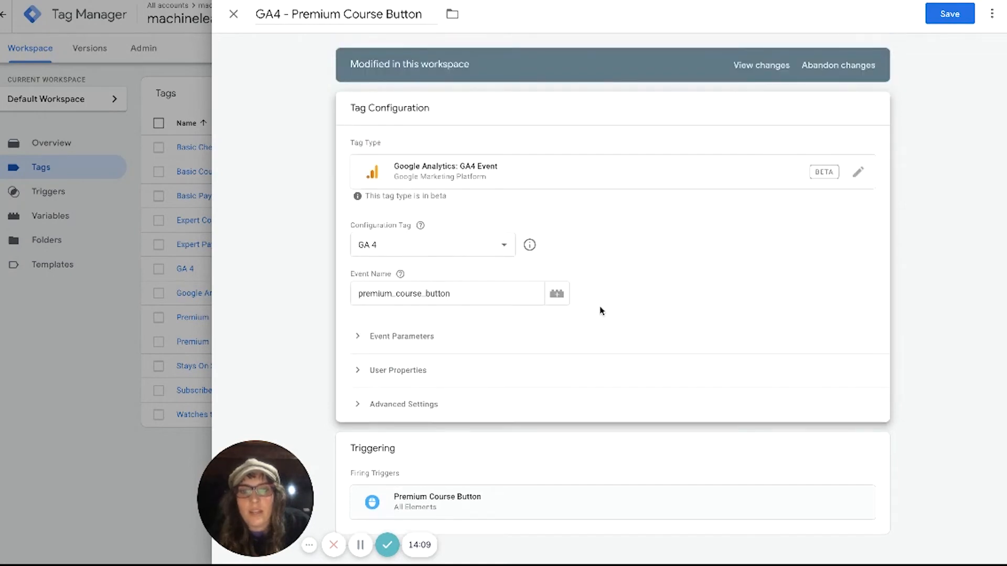
- Save the GA4 event tag and publish the workspace changes as a version named "new GA 4 and course button"
{"action": "left_click", "coordinate": [951, 17]}
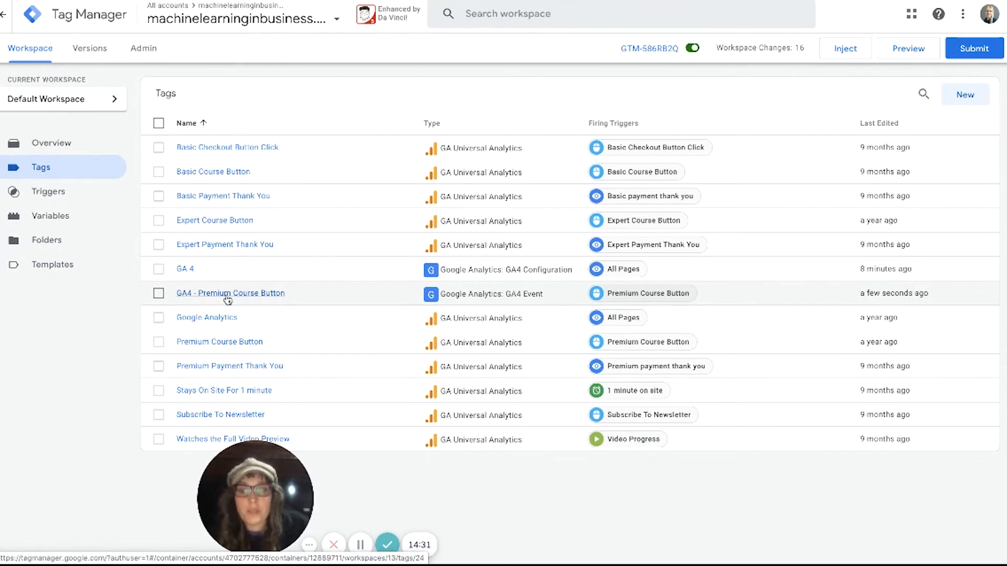
{"action": "left_click", "coordinate": [973, 47]}
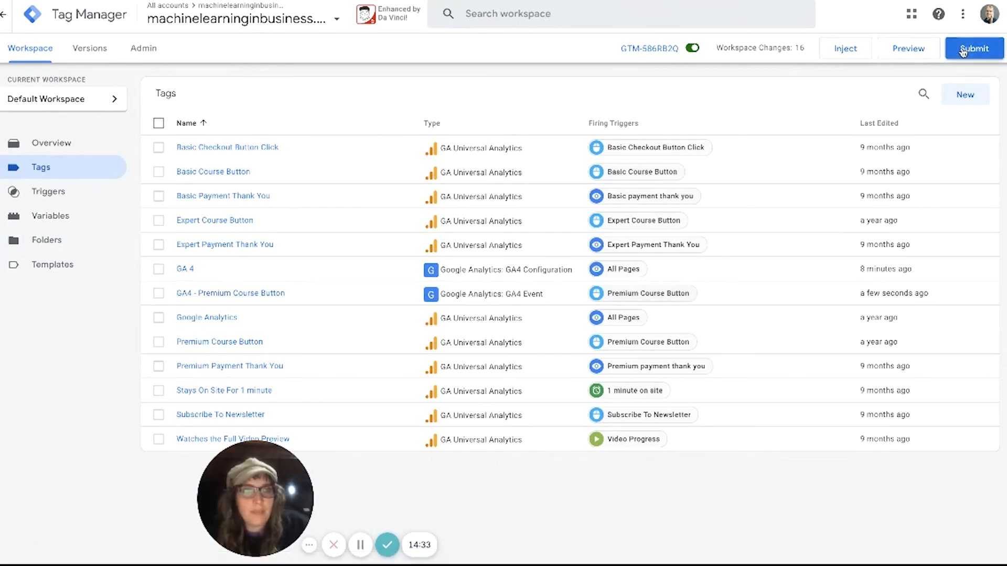
{"action": "left_click", "coordinate": [460, 155]}
{"action": "type", "text": "su"}
{"action": "key", "text": "BackSpace"}
{"action": "type", "text": "new GA 4 and c"}
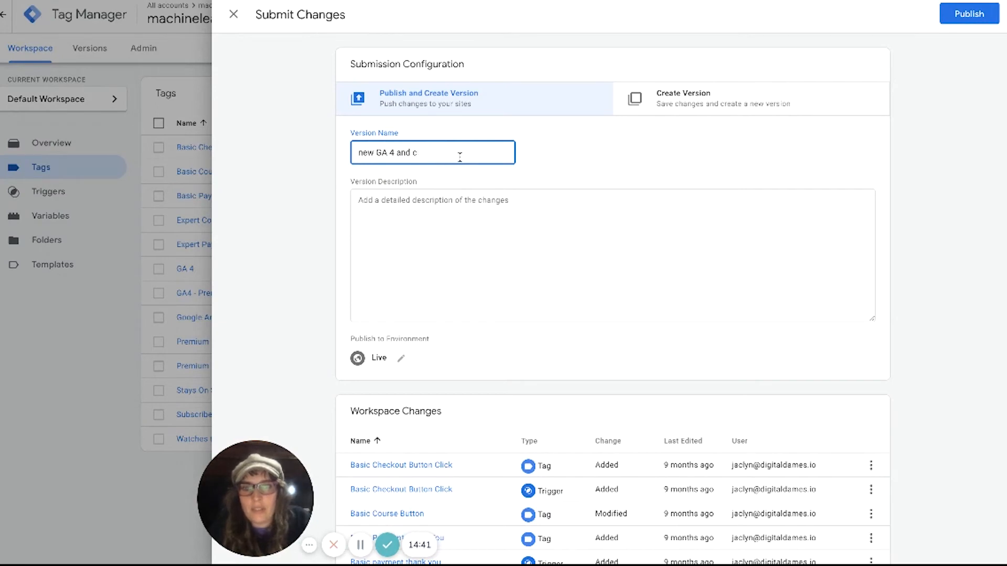
{"action": "left_click", "coordinate": [486, 283]}
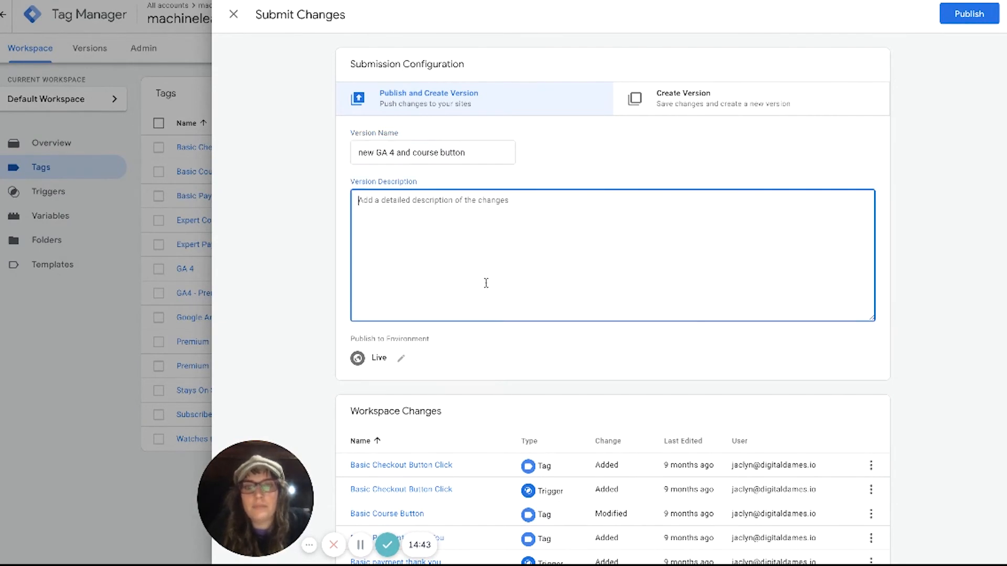
{"action": "left_click", "coordinate": [986, 14]}
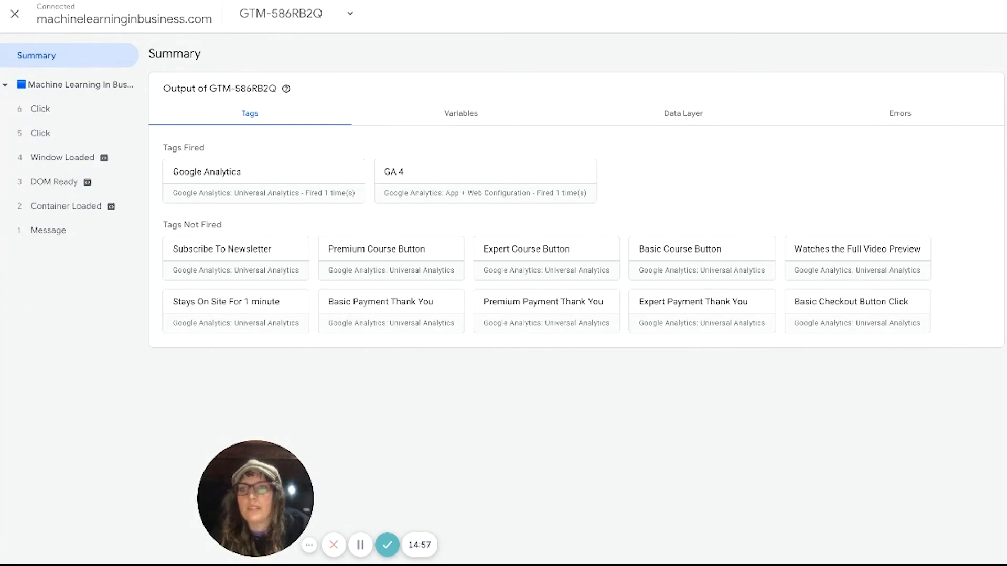
- Return to the container's workspace in Tag Manager and launch preview mode, allowing the blocked popup once
{"action": "key", "text": "alt+Tab"}
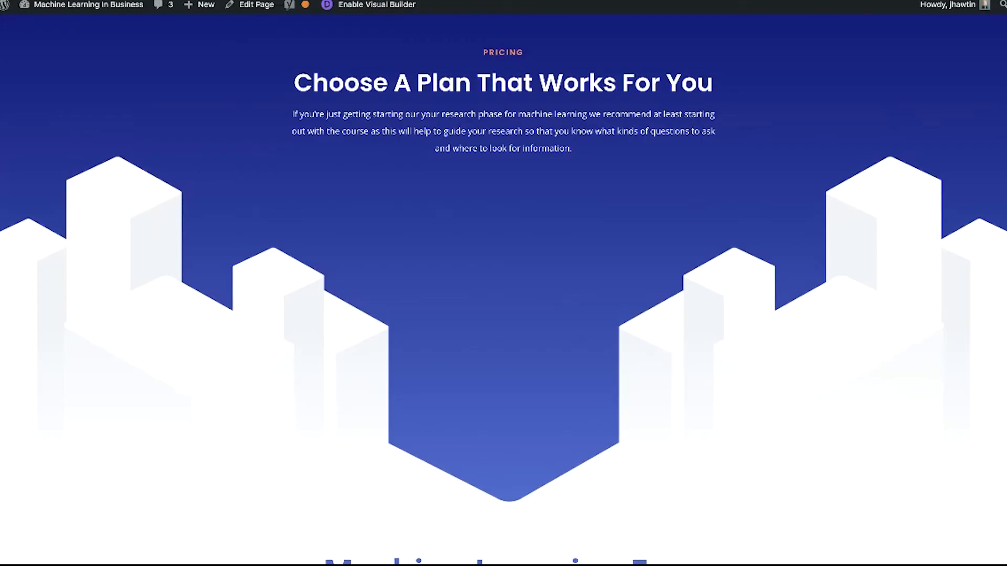
{"action": "key", "text": "ctrl+Tab"}
{"action": "key", "text": "ctrl+Tab"}
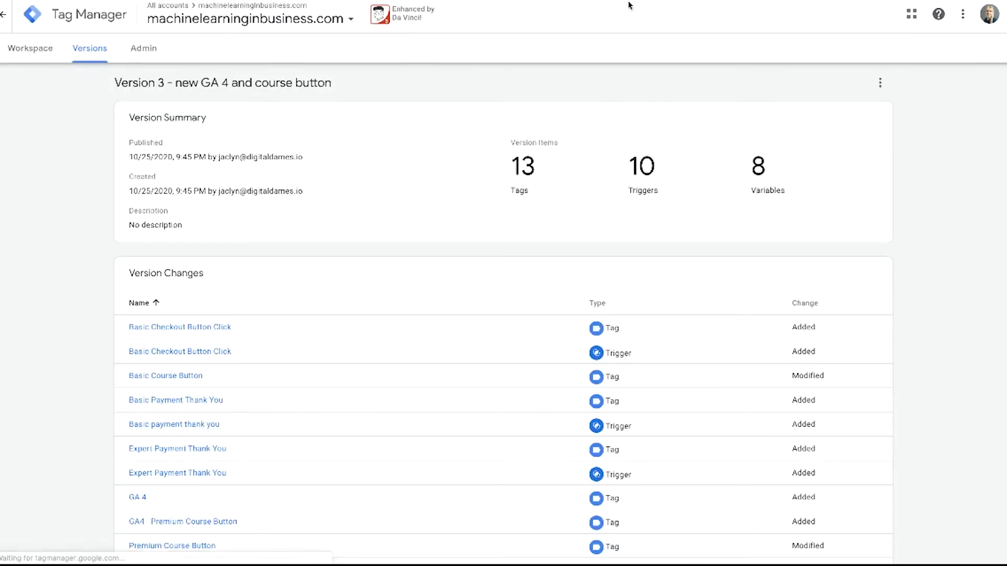
{"action": "left_click", "coordinate": [29, 48]}
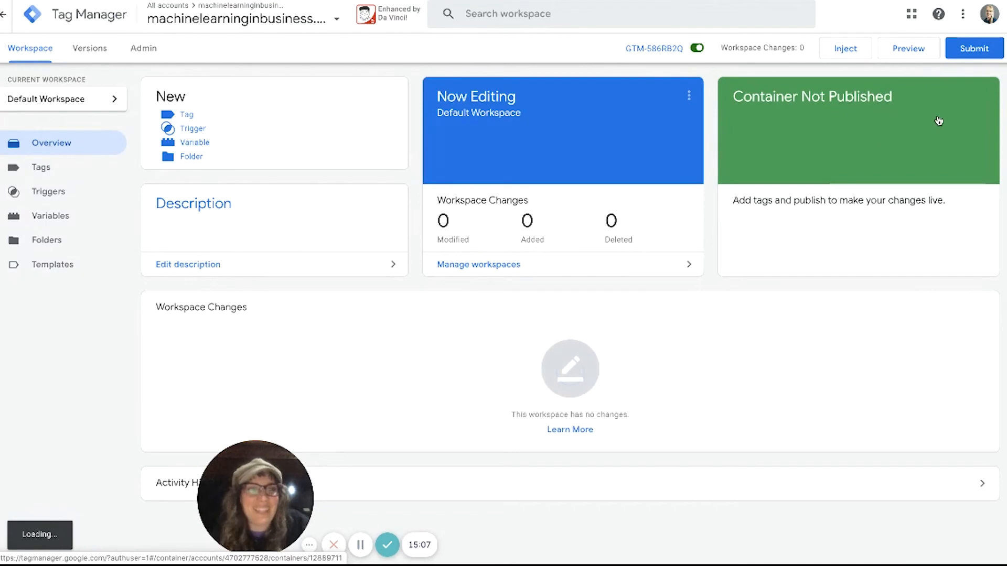
{"action": "left_click", "coordinate": [913, 49]}
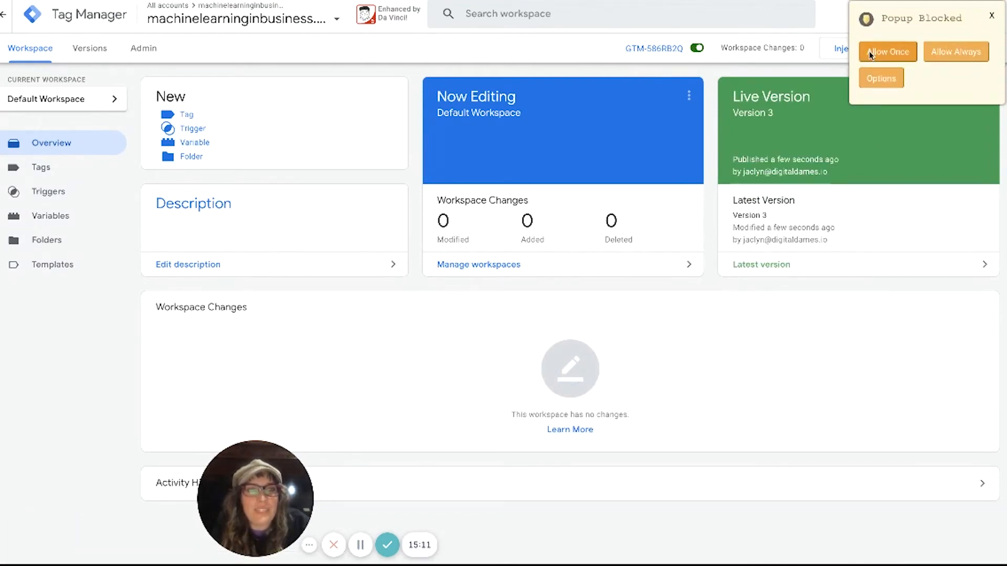
{"action": "left_click", "coordinate": [871, 52]}
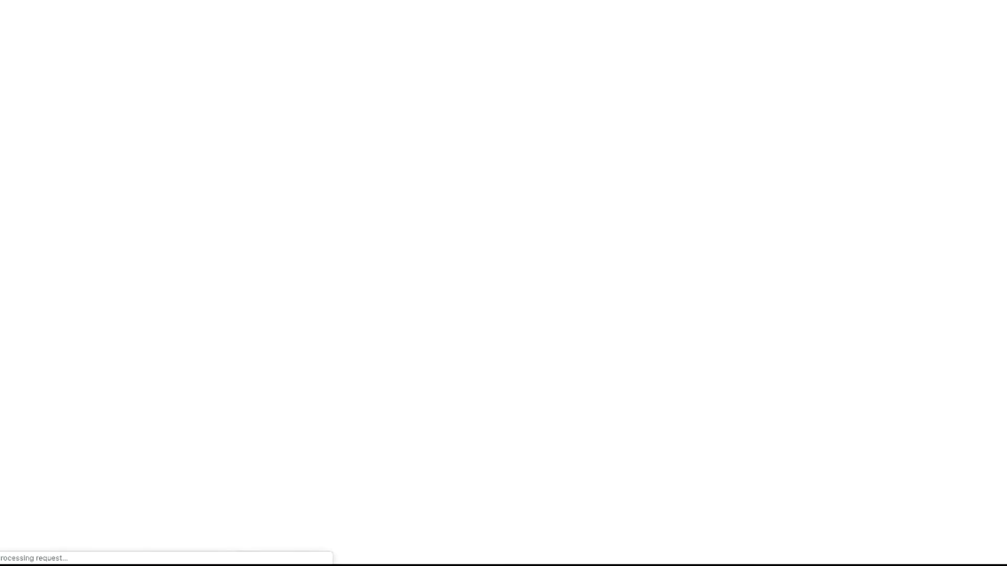
- Connect Tag Assistant to machinelearninginbusiness.com and follow the Machine Learning In Business Course signup link on the debugged site
{"action": "left_click", "coordinate": [507, 285]}
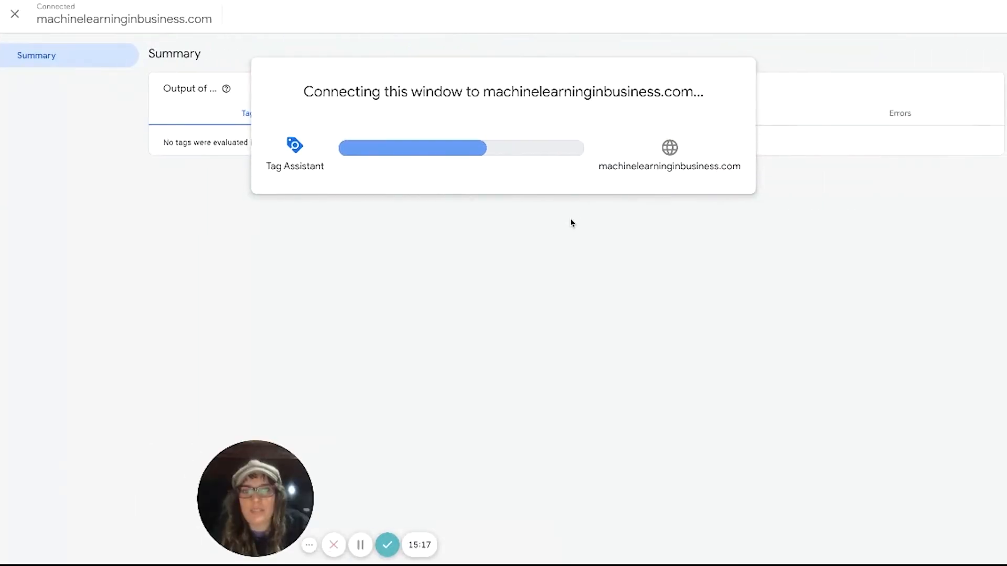
{"action": "left_click", "coordinate": [881, 43]}
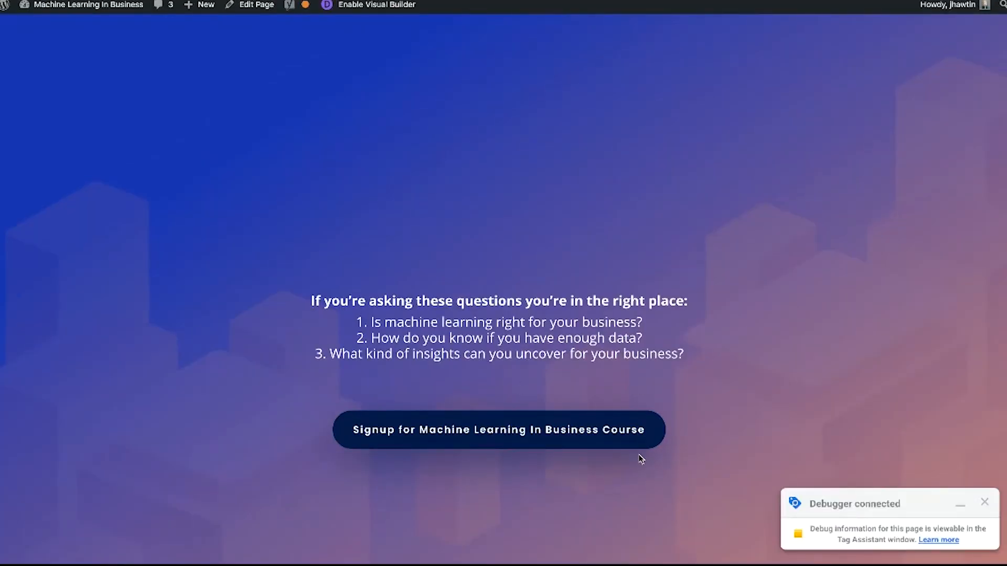
{"action": "left_click", "coordinate": [624, 429]}
- Find the pricing plans on the site, trigger the Most Popular $249 plan's sign-up button, and minimize the debugger badge
{"action": "scroll", "coordinate": [713, 316], "scroll_direction": "down", "scroll_amount": 15}
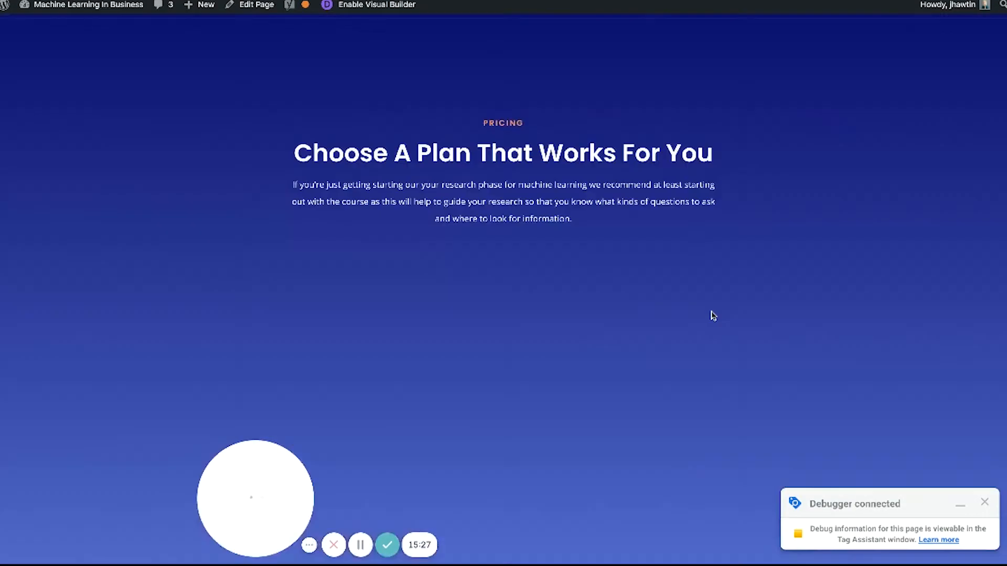
{"action": "scroll", "coordinate": [712, 316], "scroll_direction": "down", "scroll_amount": 5}
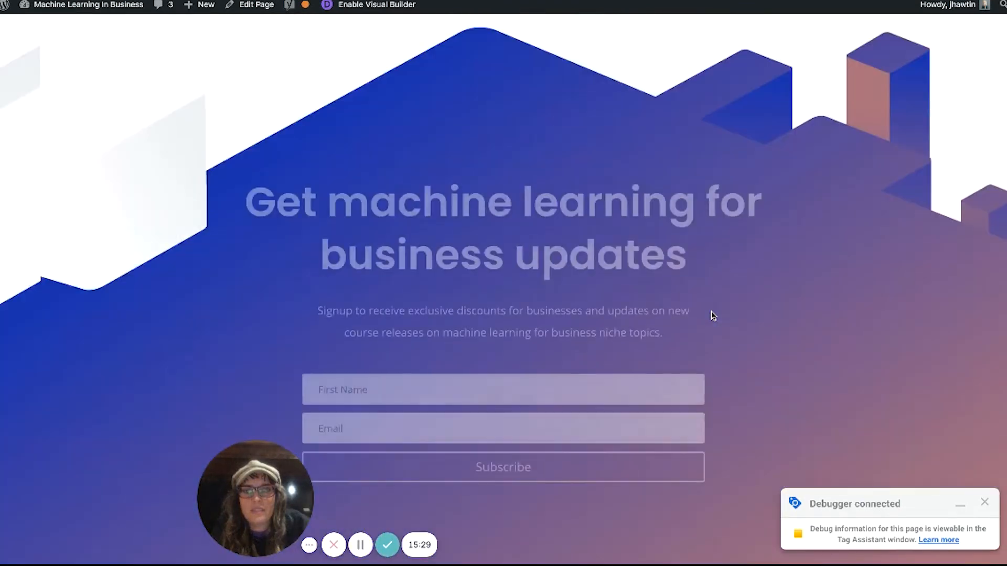
{"action": "scroll", "coordinate": [713, 316], "scroll_direction": "up", "scroll_amount": 10}
{"action": "scroll", "coordinate": [713, 316], "scroll_direction": "up", "scroll_amount": 1}
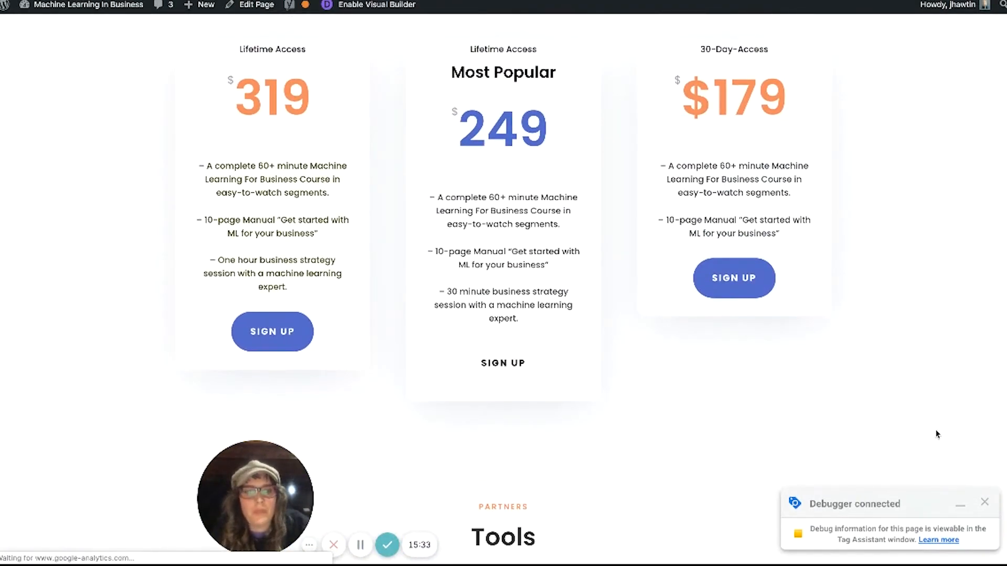
{"action": "left_click", "coordinate": [960, 505]}
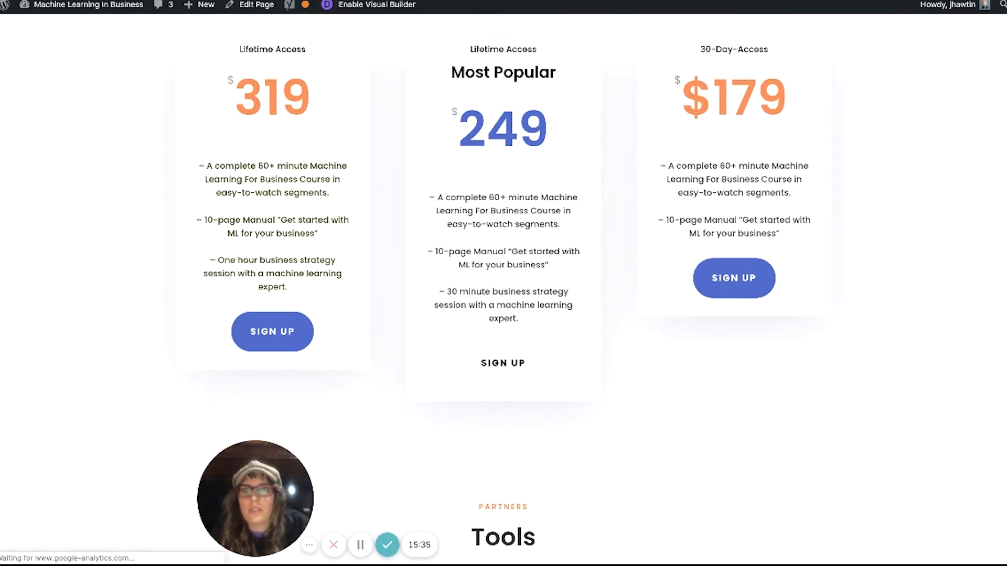
- Switch to Google Analytics DebugView, examine the premium_course_button event's parameters, and return to the event timeline
{"action": "mouse_move", "coordinate": [421, 0]}
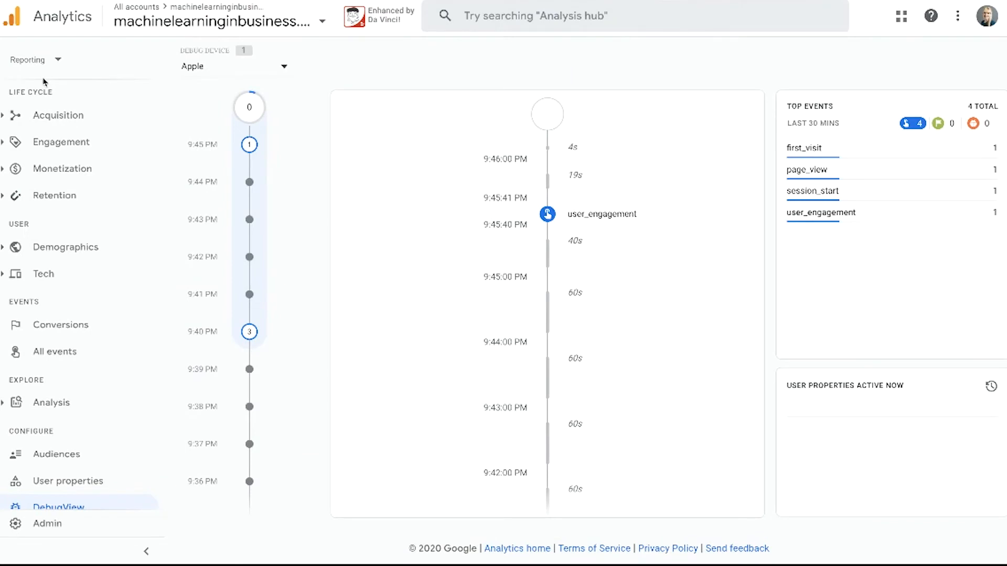
{"action": "scroll", "coordinate": [610, 177], "scroll_direction": "down", "scroll_amount": 2}
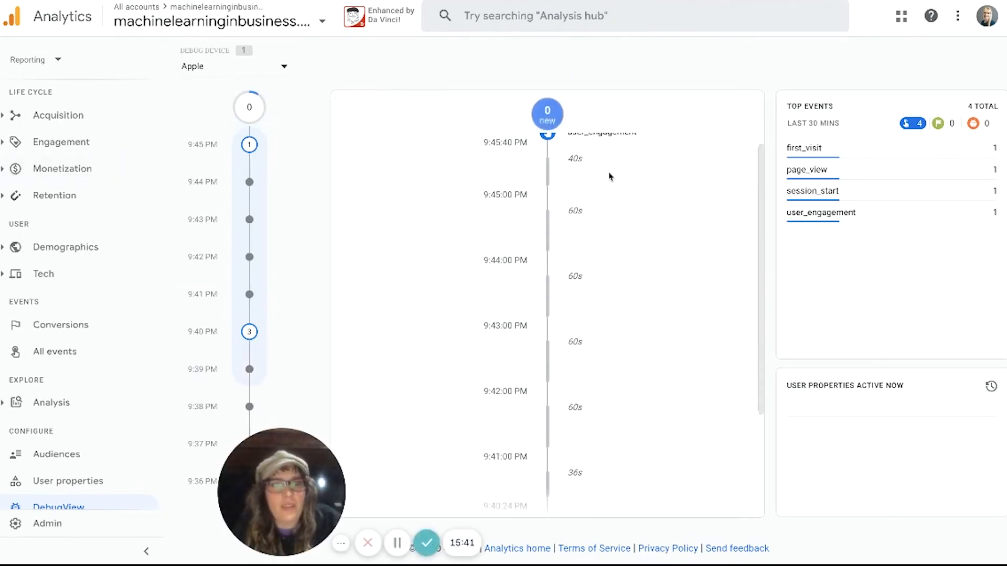
{"action": "scroll", "coordinate": [610, 176], "scroll_direction": "up", "scroll_amount": 2}
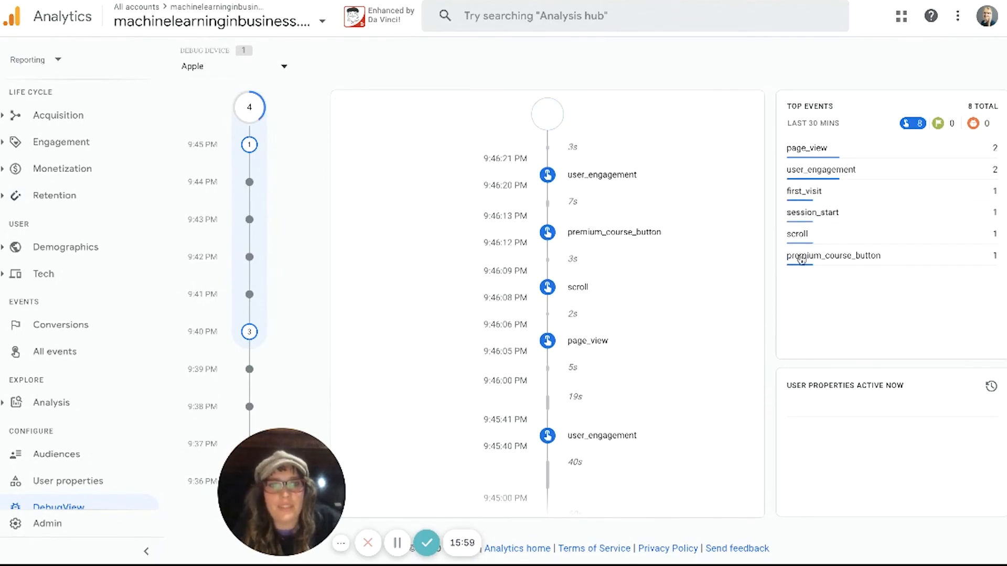
{"action": "left_click", "coordinate": [891, 259]}
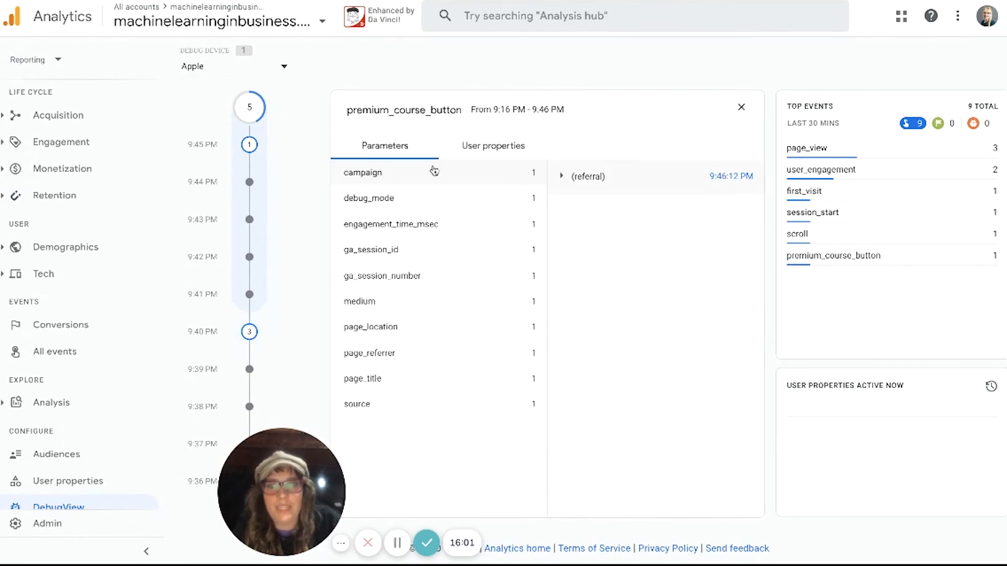
{"action": "left_click", "coordinate": [740, 107]}
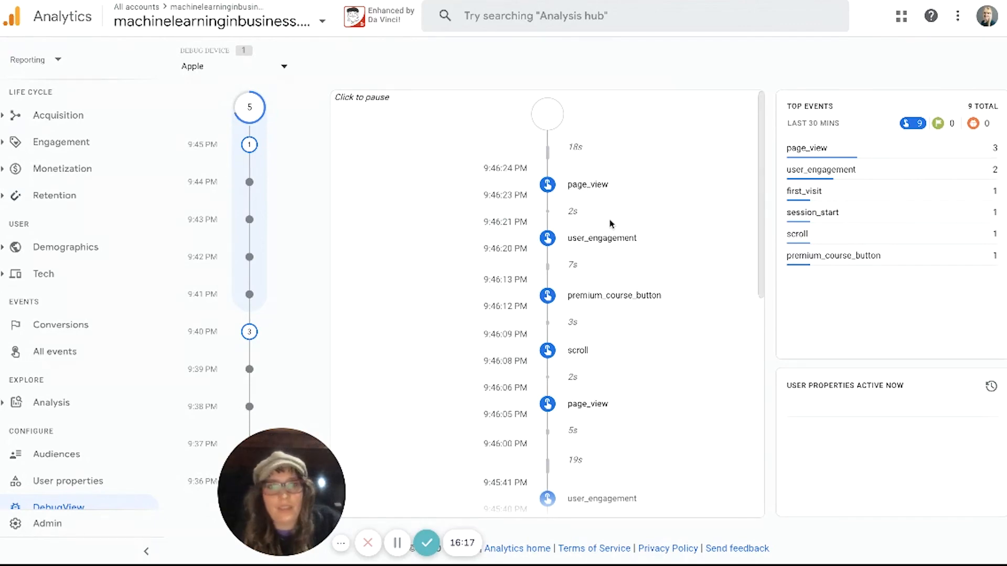
{"action": "scroll", "coordinate": [142, 381], "scroll_direction": "down", "scroll_amount": 1}
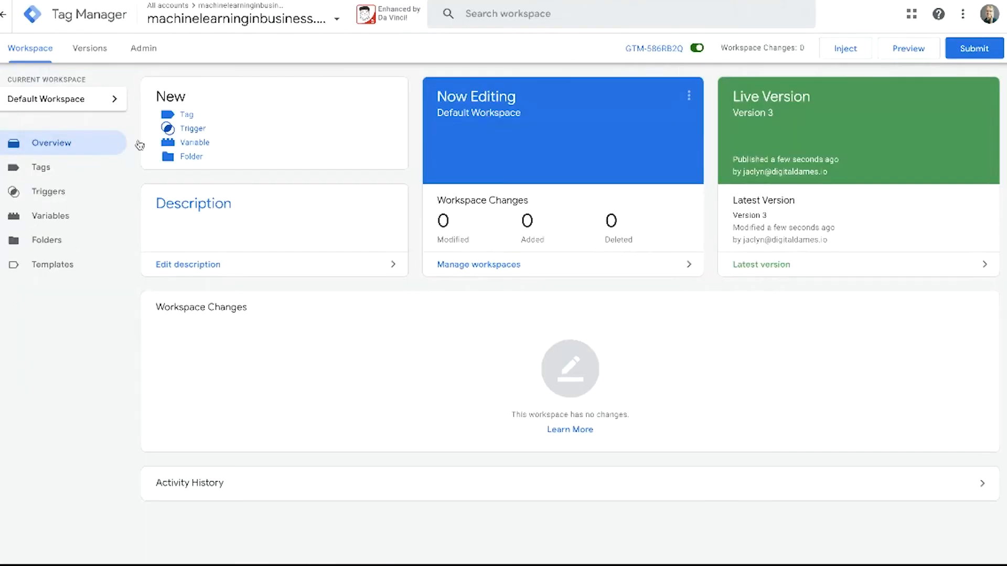
- Open the container's tag list in Tag Manager and compare it with Tag Assistant's fired tags and the DebugView events
{"action": "left_click", "coordinate": [39, 177]}
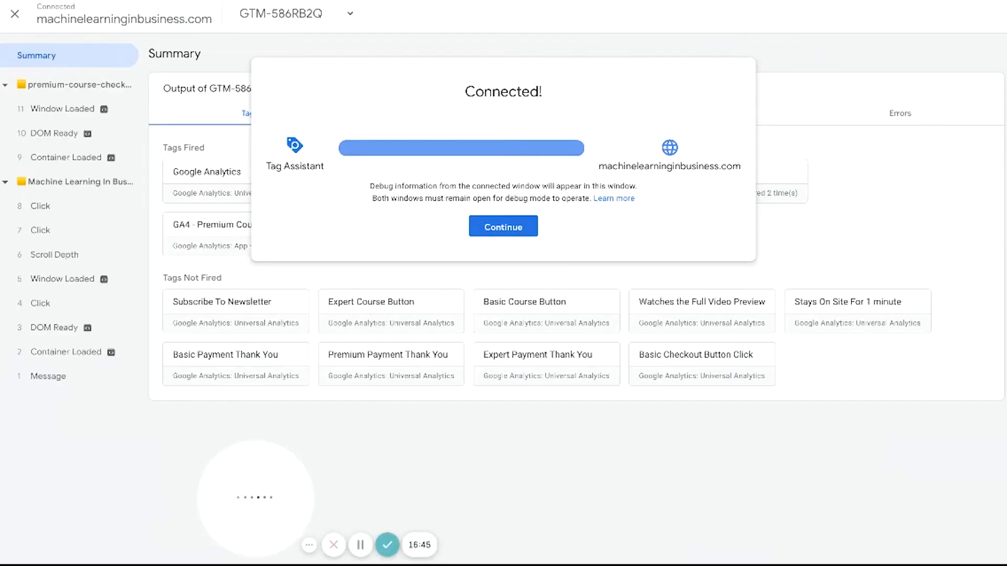
{"action": "left_click", "coordinate": [378, 1]}
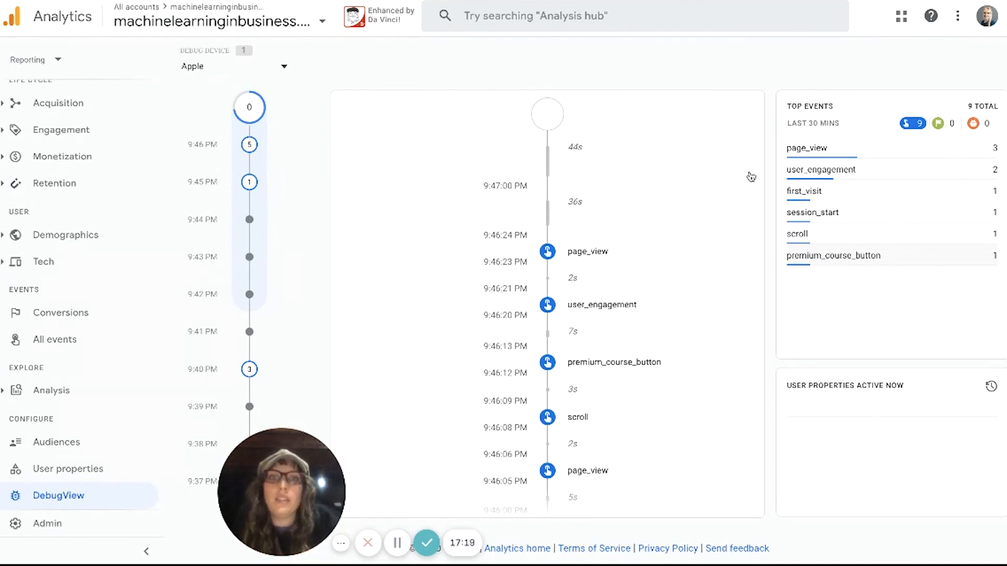
{"action": "left_click", "coordinate": [202, 1]}
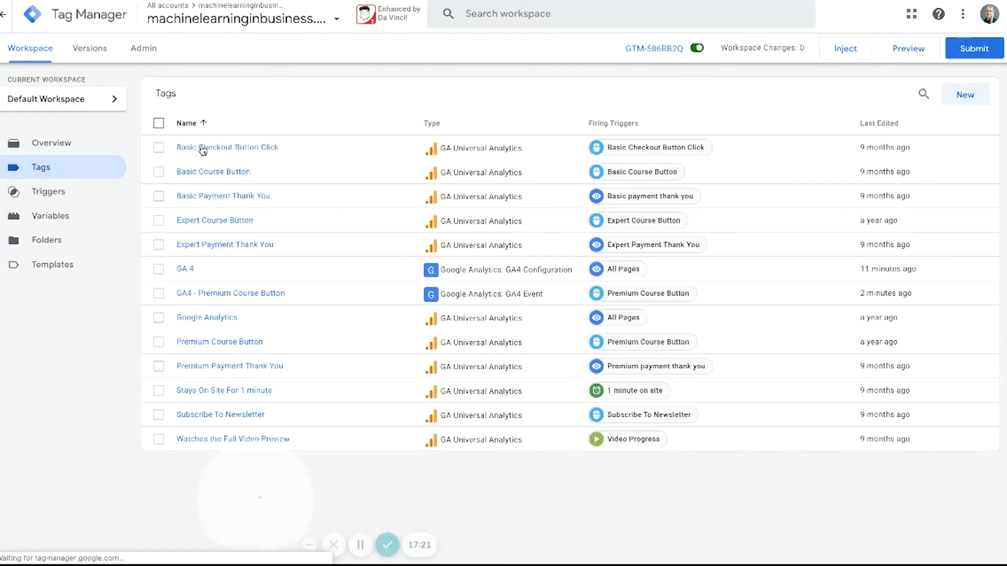